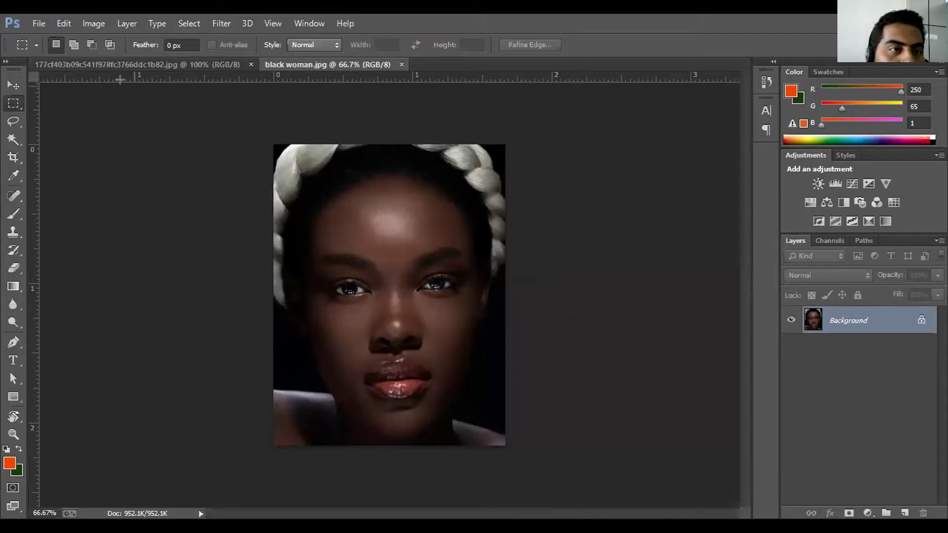
- Open a dark-skinned woman portrait from the Downloads folder as a new document
key("alt+f")
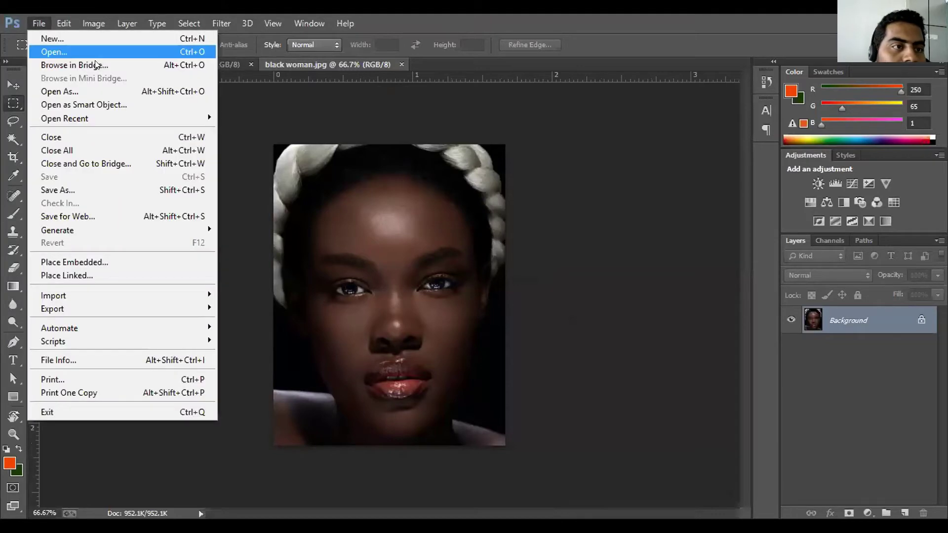
left_click(94, 52)
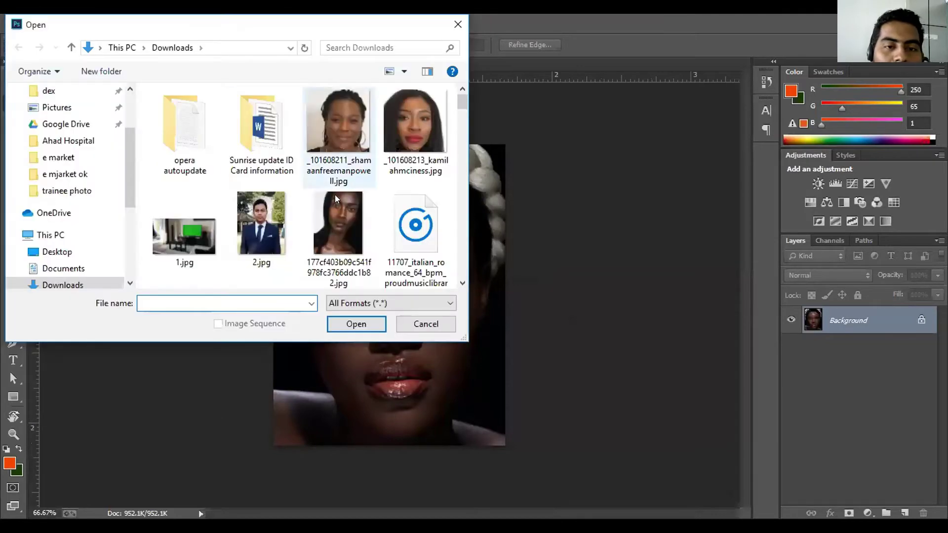
left_click(404, 130)
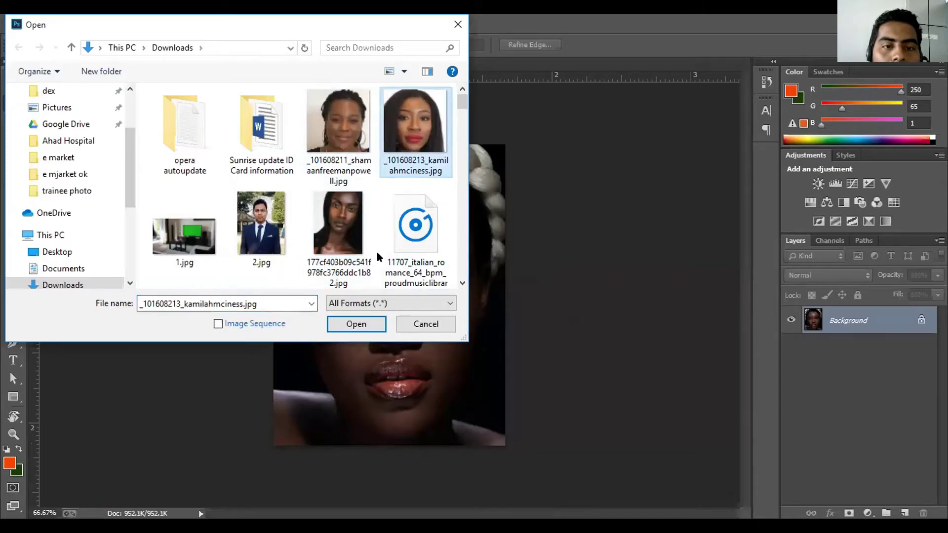
left_click(338, 232)
left_click(356, 324)
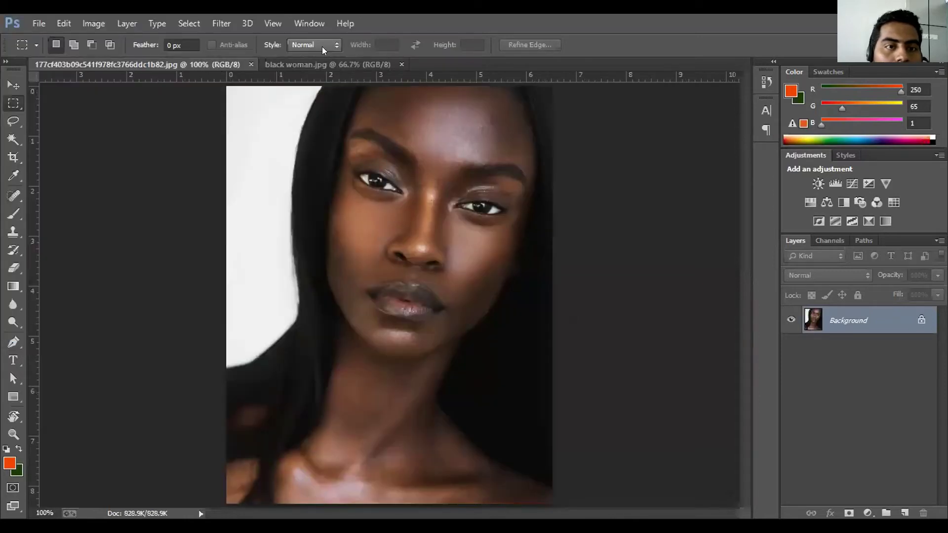
left_click(323, 63)
left_click(215, 63)
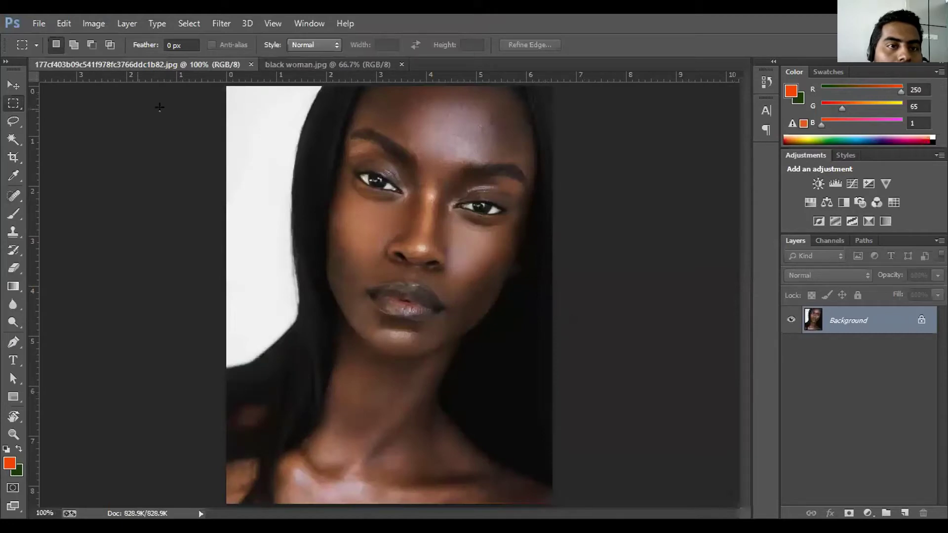
- Open the smiling braided-hair portrait from Downloads, then return to the black woman.jpg document
key("alt+f")
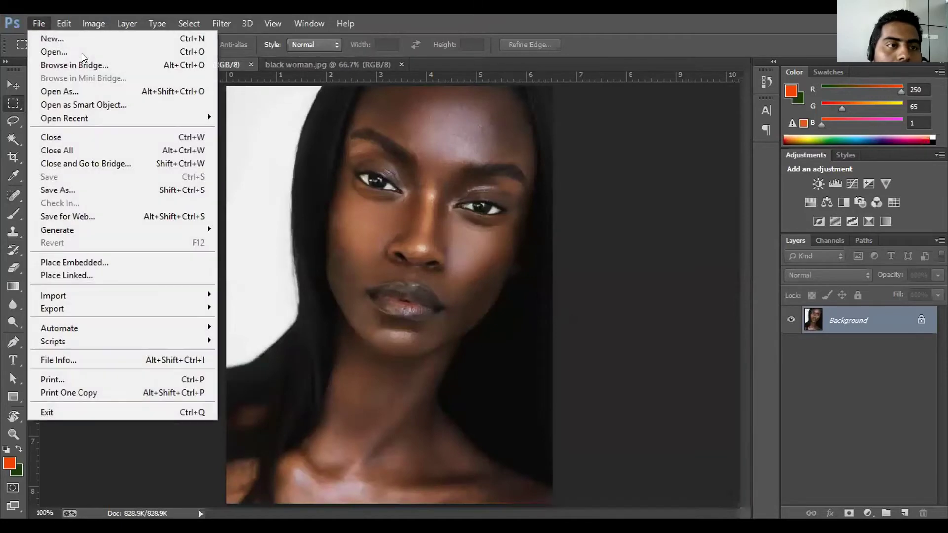
left_click(82, 52)
left_click(338, 121)
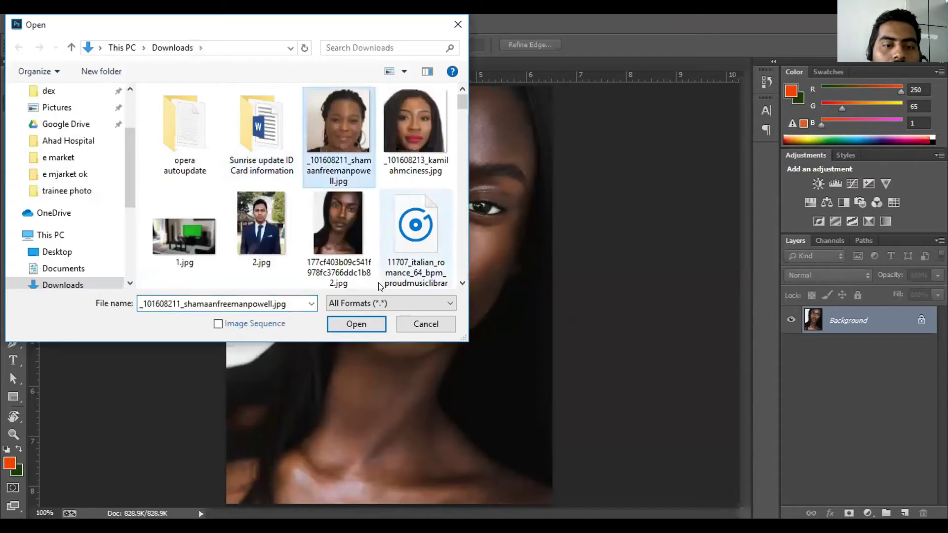
left_click(350, 324)
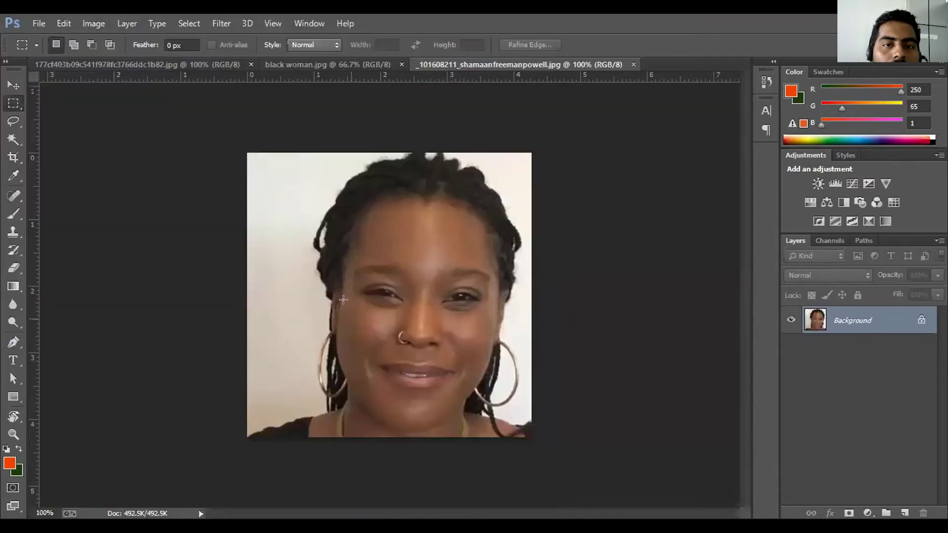
left_click(206, 63)
left_click(295, 63)
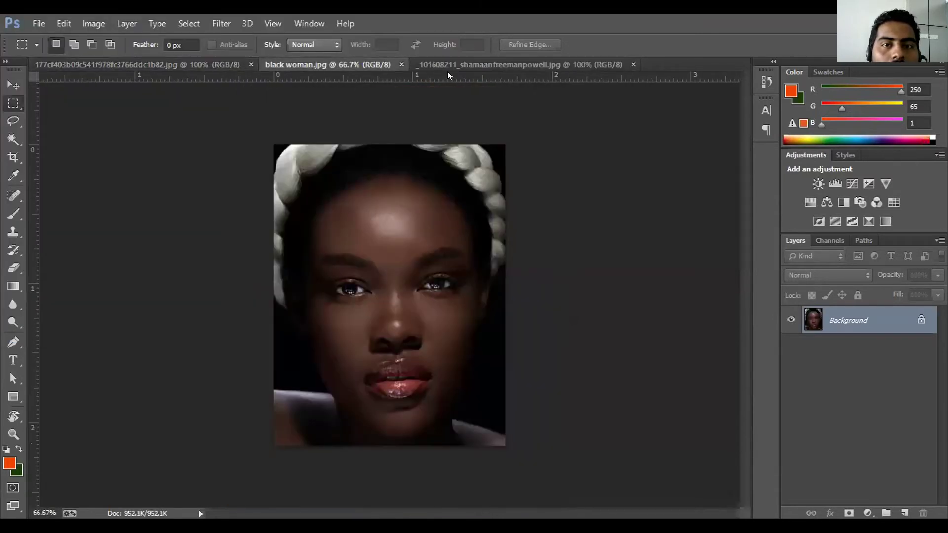
left_click(481, 64)
left_click(326, 64)
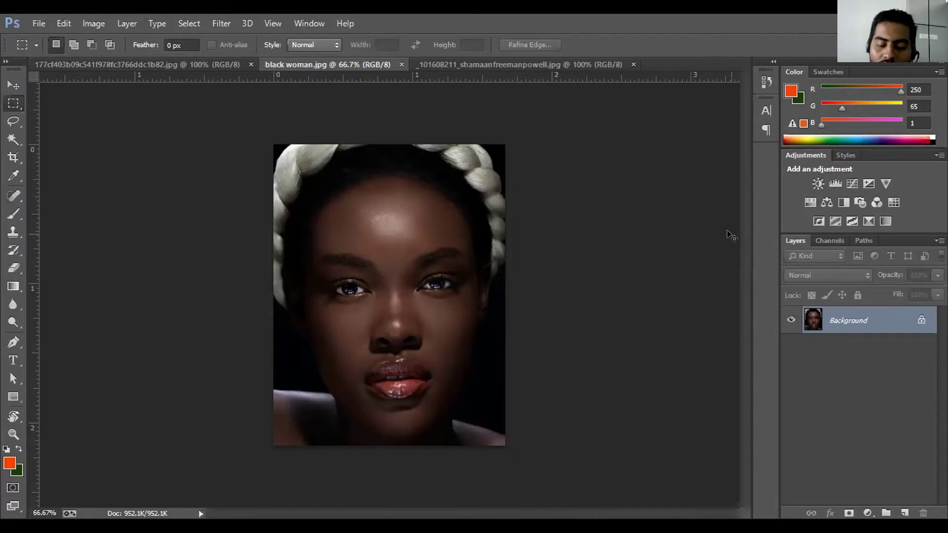
- Zoom the black woman.jpg portrait to 100% actual size
key("ctrl+plus")
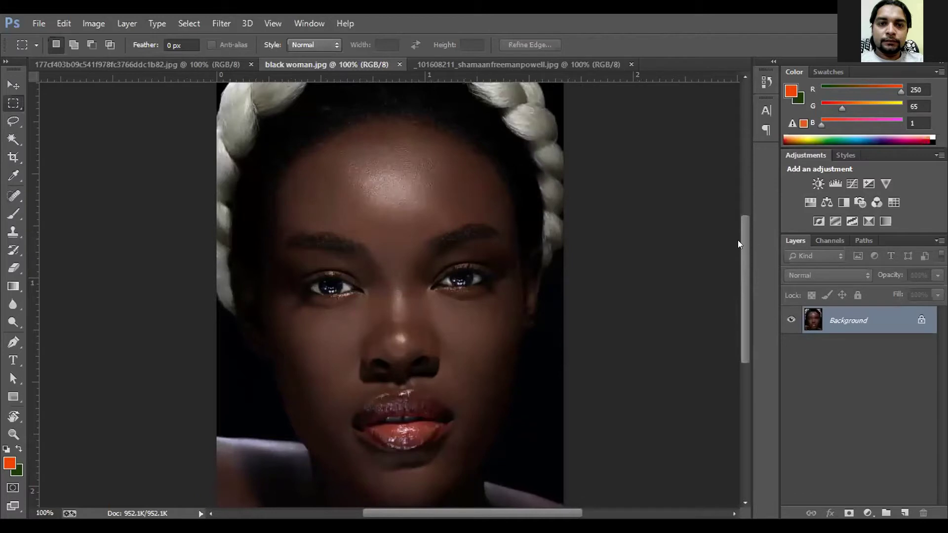
scroll(737, 240, "down", 3)
scroll(738, 252, "up", 2)
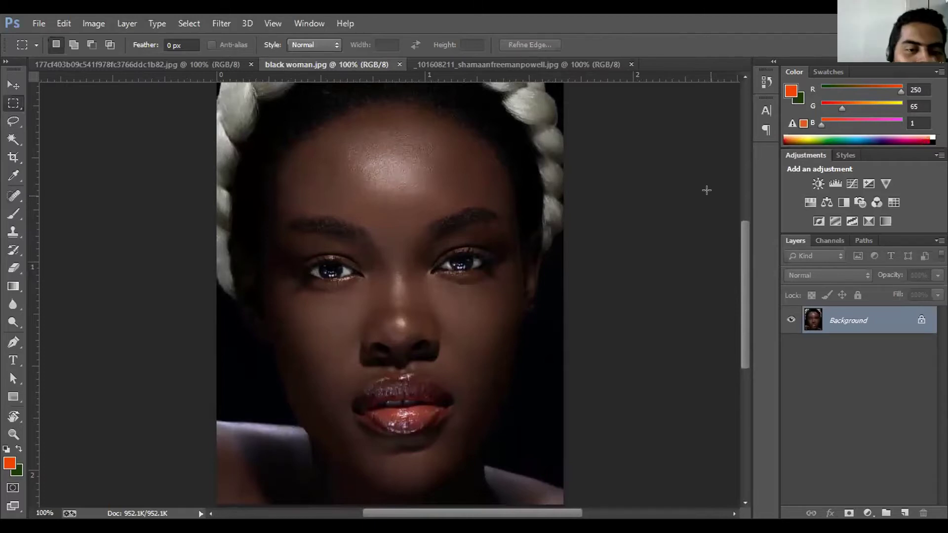
- Unlock the Background into Layer 0, duplicate it, and add an empty Layer 1 on top
left_click(920, 321)
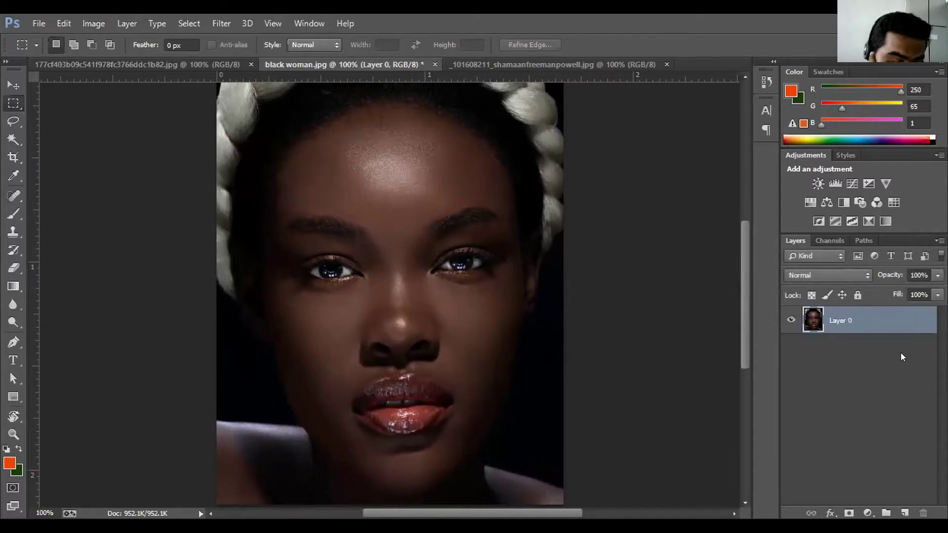
right_click(888, 318)
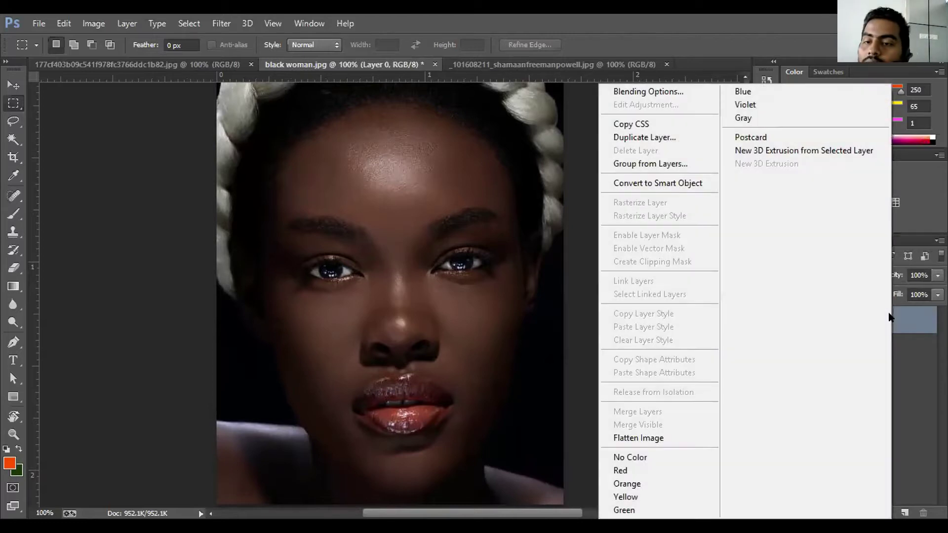
left_click(666, 133)
left_click(623, 174)
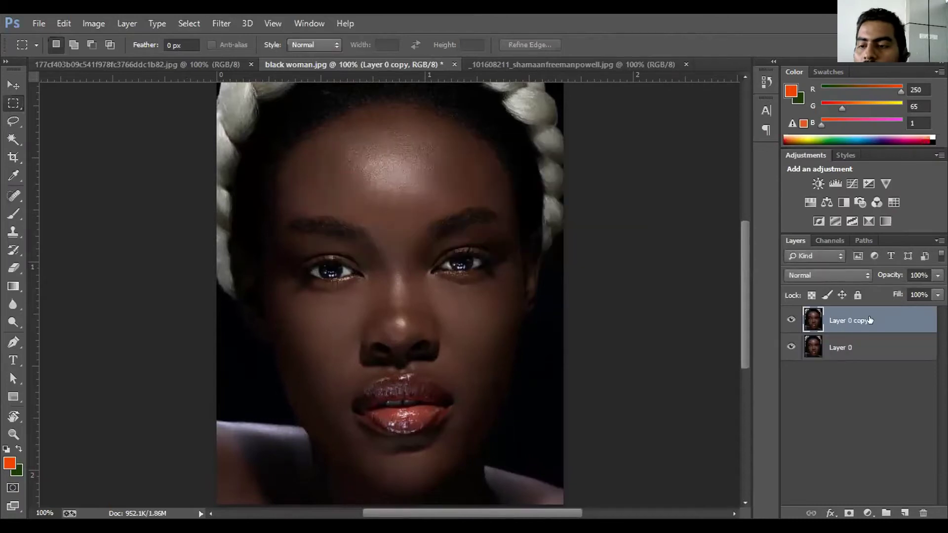
left_click(905, 512)
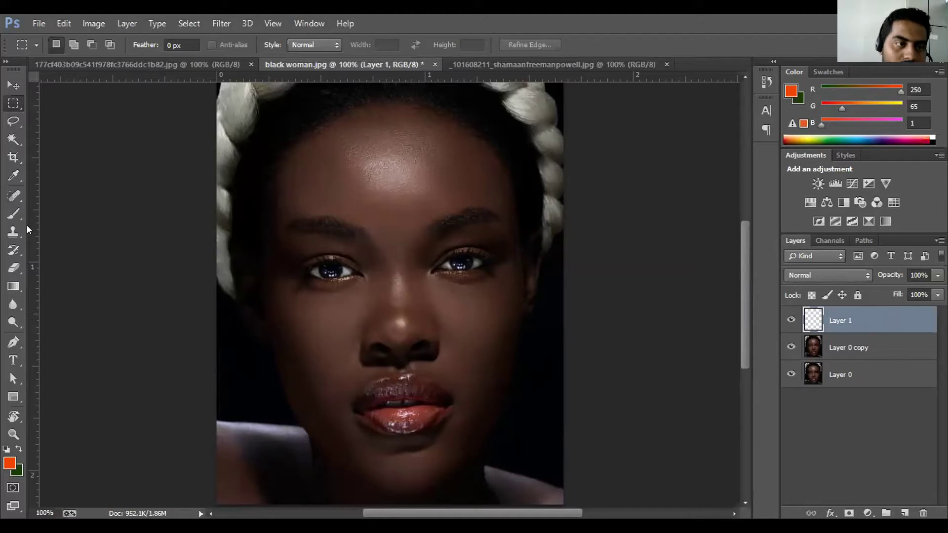
- Set the foreground colour to near-white RGB 250,247,246
left_click(8, 464)
left_click(104, 341)
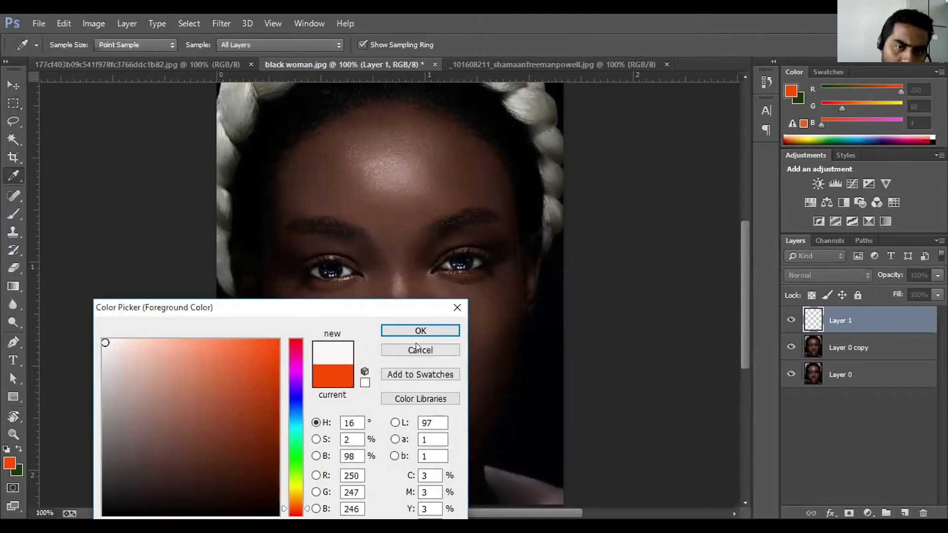
left_click(424, 330)
key("m")
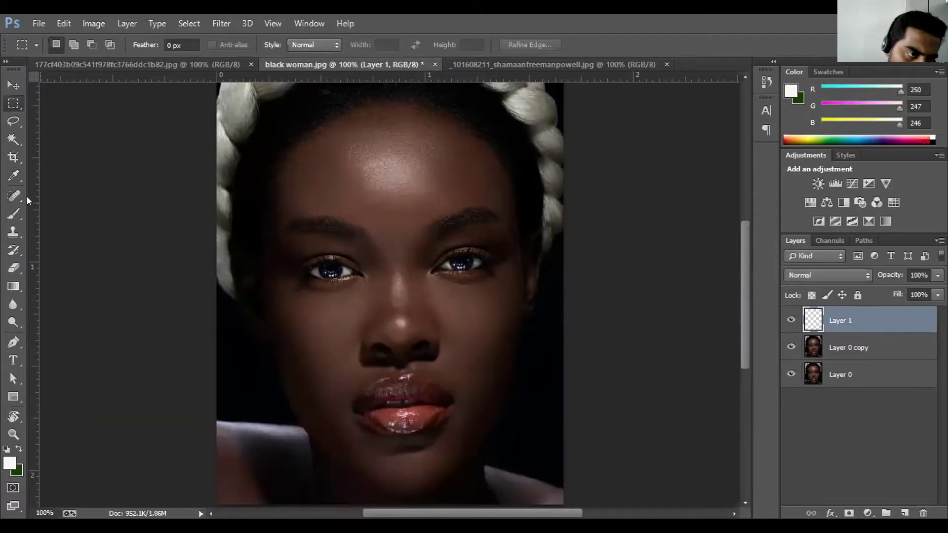
- Reset the brush presets to defaults and choose a soft round 13-pixel brush with 0% hardness
left_click(15, 218)
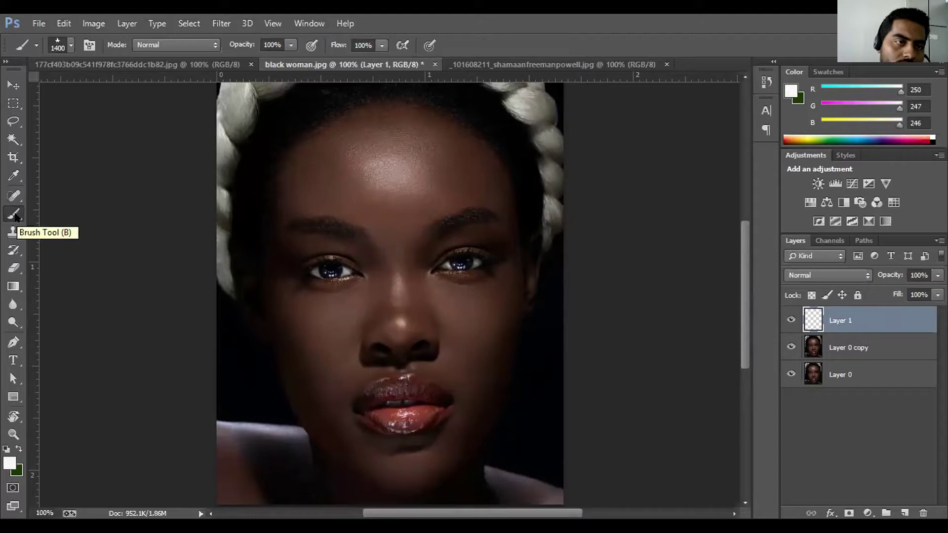
left_click(72, 46)
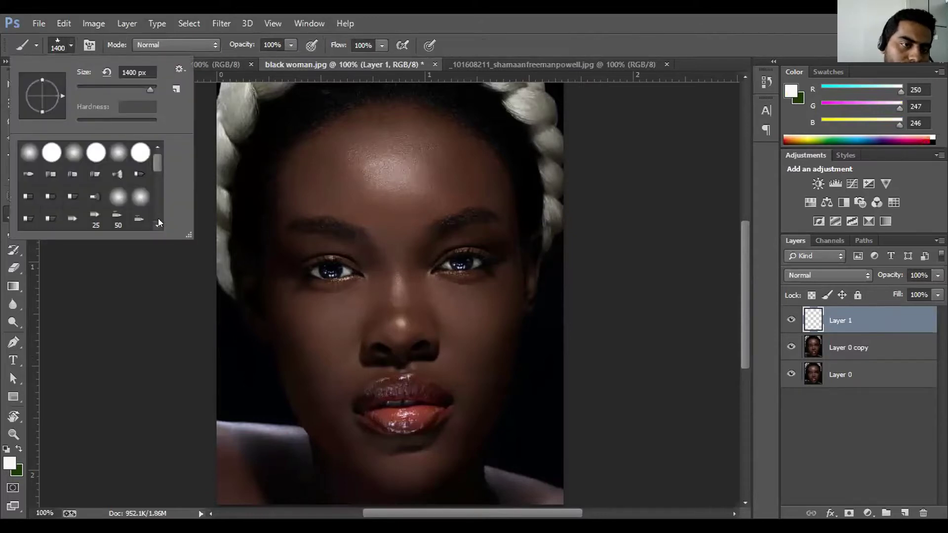
left_click(176, 68)
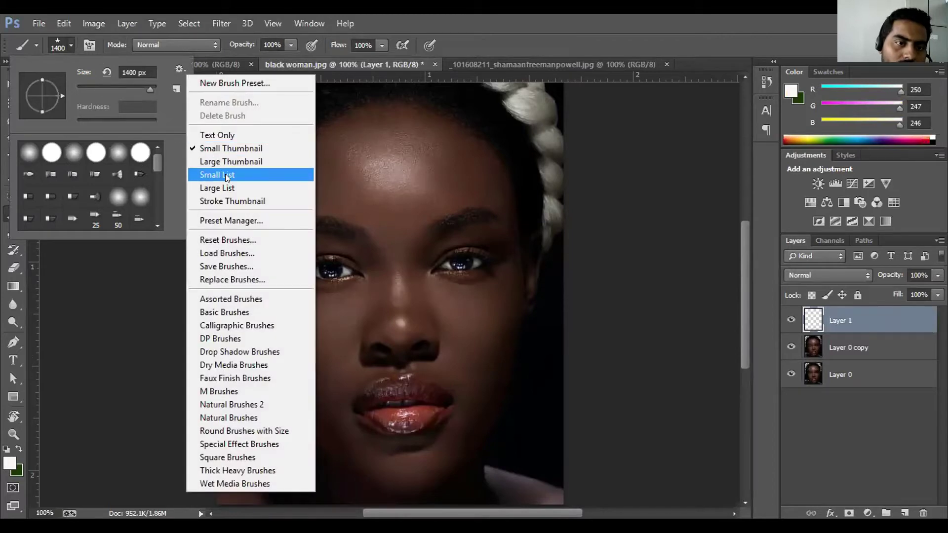
left_click(217, 240)
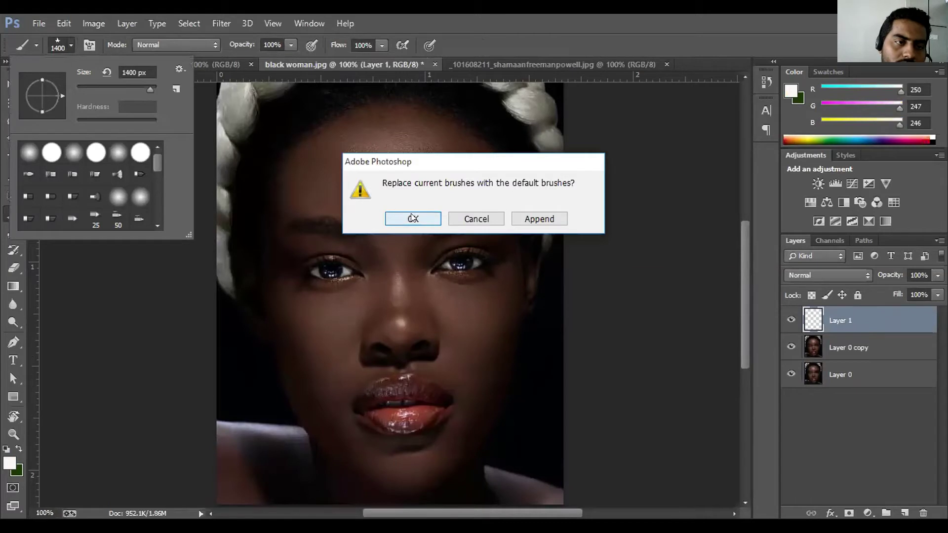
key("Return")
left_click_drag(156, 165, 159, 168)
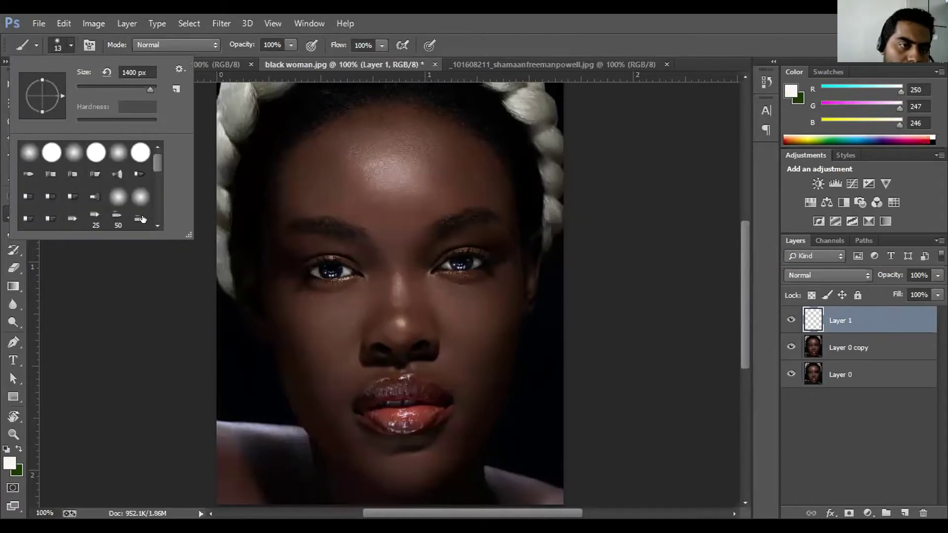
left_click(139, 199)
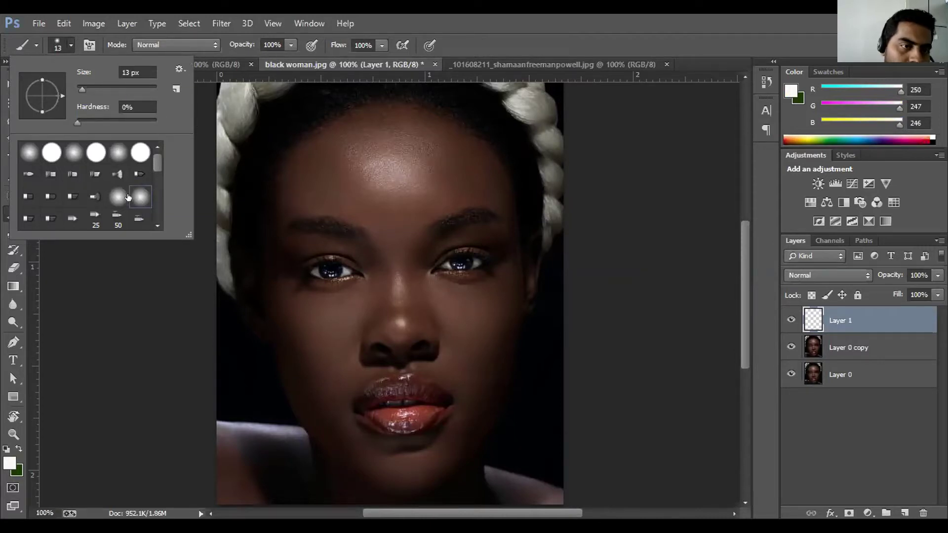
left_click(110, 207)
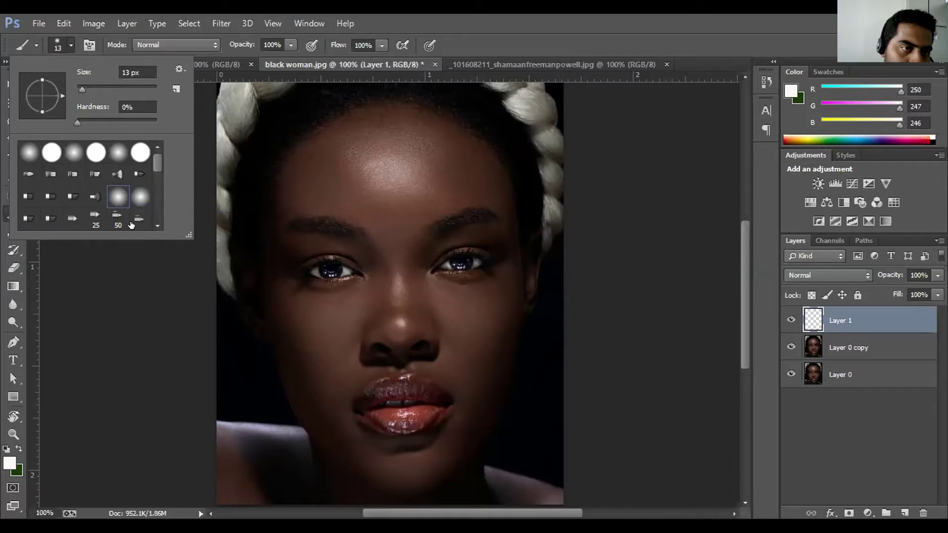
left_click(112, 154)
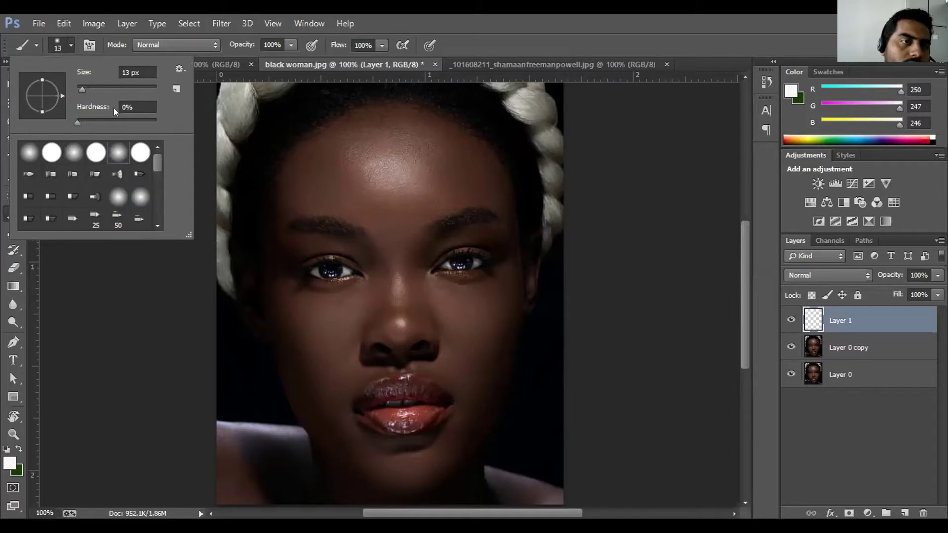
left_click(352, 182)
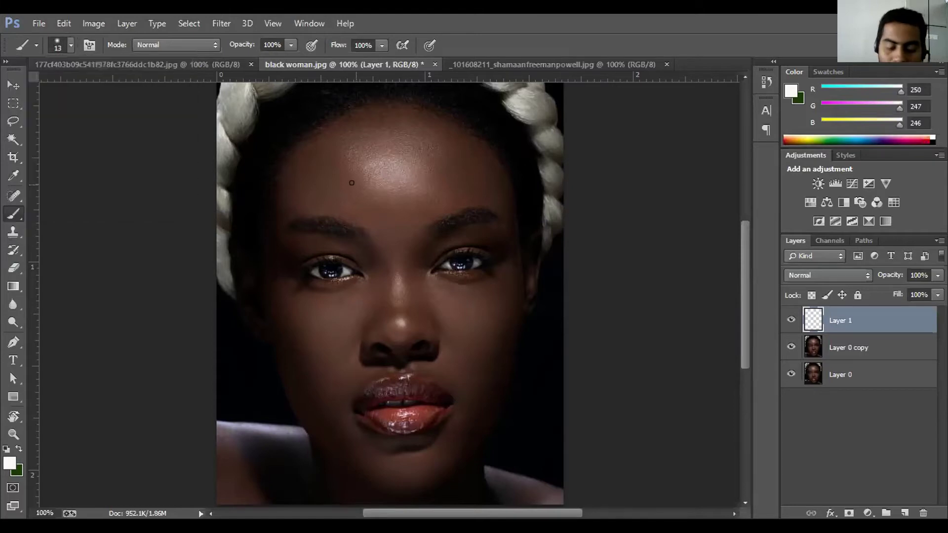
- Paint near-white over the forehead, cheeks, chin and neck on Layer 1 with a 100-pixel brush
key("bracketright")
key("bracketright")
key("bracketright")
key("bracketright")
key("bracketright")
key("bracketright")
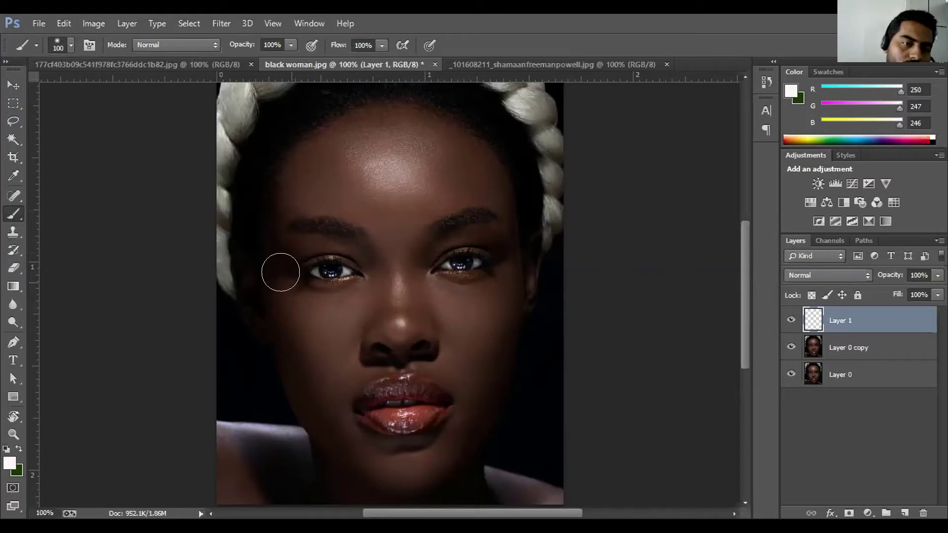
mouse_move(281, 272)
left_mouse_down()
mouse_move(296, 154)
mouse_move(371, 120)
mouse_move(434, 137)
mouse_move(454, 156)
mouse_move(473, 190)
mouse_move(480, 259)
mouse_move(496, 264)
mouse_move(469, 395)
mouse_move(442, 437)
mouse_move(442, 458)
left_mouse_up()
scroll(469, 366, "down", 3)
mouse_move(455, 403)
left_mouse_down()
mouse_move(445, 409)
mouse_move(465, 430)
mouse_move(531, 451)
left_mouse_up()
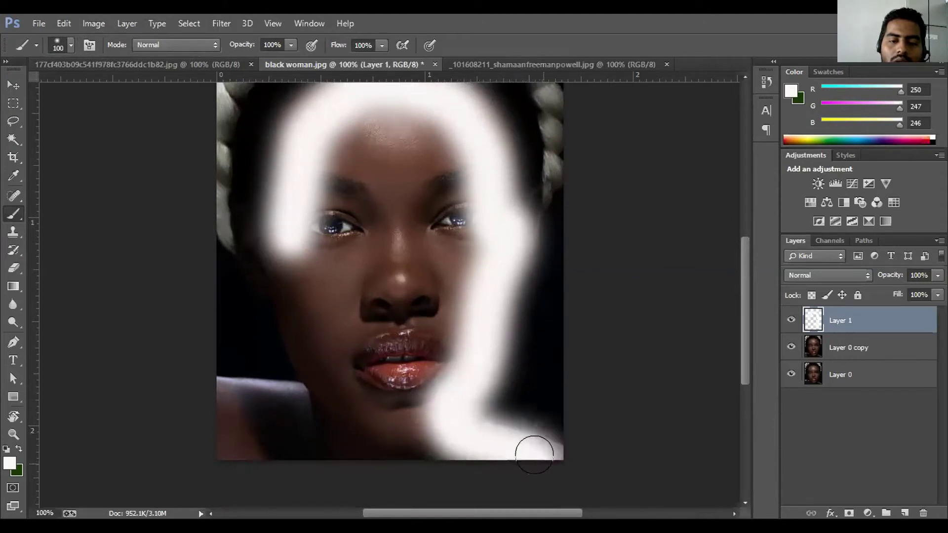
left_click_drag(429, 413, 217, 440)
mouse_move(212, 394)
left_mouse_down()
mouse_move(335, 402)
mouse_move(349, 376)
mouse_move(334, 371)
left_mouse_up()
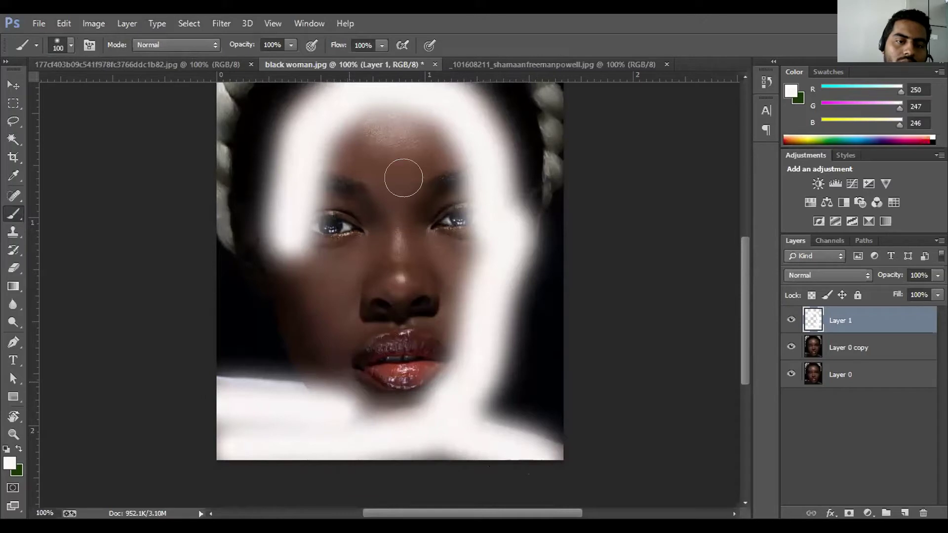
mouse_move(331, 360)
left_mouse_down()
mouse_move(328, 372)
mouse_move(258, 233)
left_mouse_up()
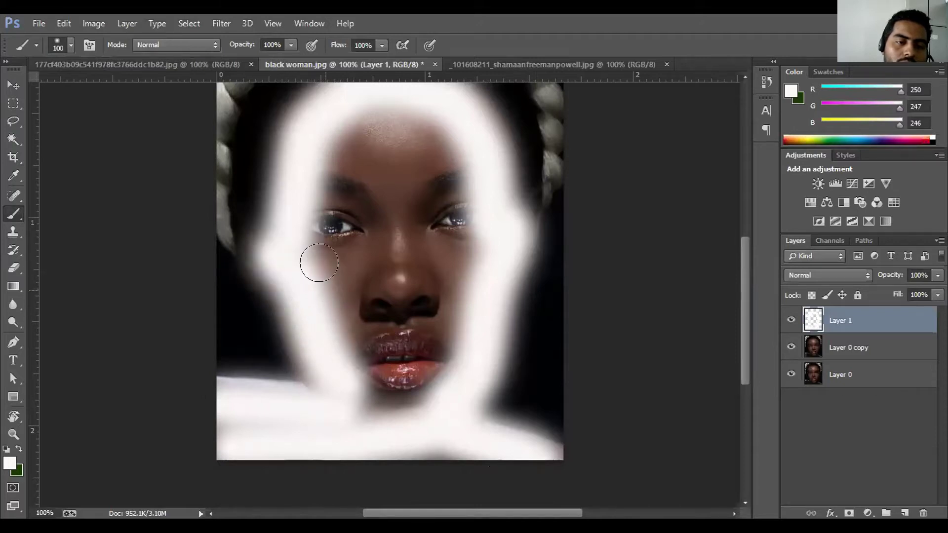
mouse_move(348, 148)
left_mouse_down()
mouse_move(343, 126)
mouse_move(410, 123)
mouse_move(313, 259)
mouse_move(355, 277)
mouse_move(403, 381)
mouse_move(451, 194)
mouse_move(364, 194)
mouse_move(390, 162)
mouse_move(328, 203)
mouse_move(404, 237)
mouse_move(354, 383)
mouse_move(402, 456)
mouse_move(423, 438)
mouse_move(430, 446)
left_mouse_up()
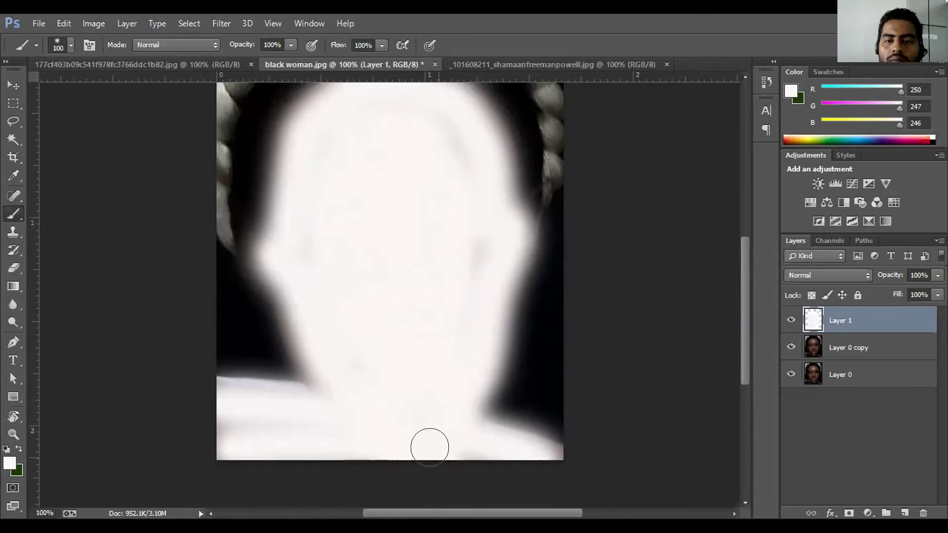
scroll(420, 345, "up", 3)
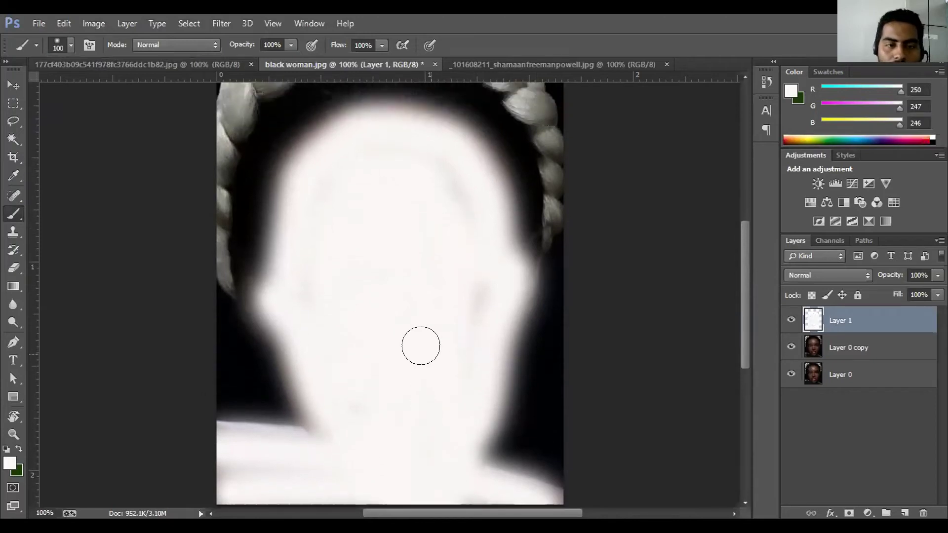
- Fill the right face edge and ear with a smaller brush, then enlarge it to 150 pixels
key("bracketleft")
key("bracketleft")
key("bracketleft")
key("bracketleft")
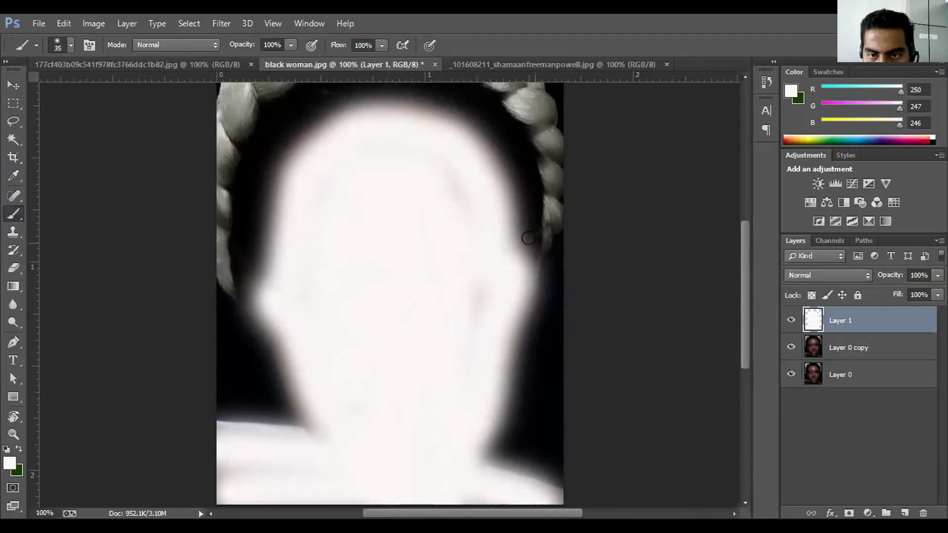
left_click_drag(530, 239, 516, 298)
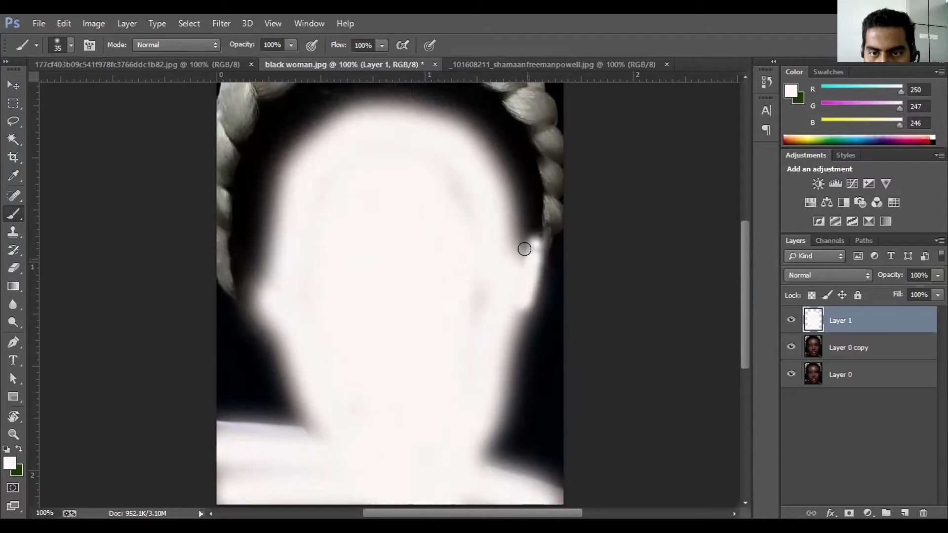
left_click_drag(529, 246, 528, 247)
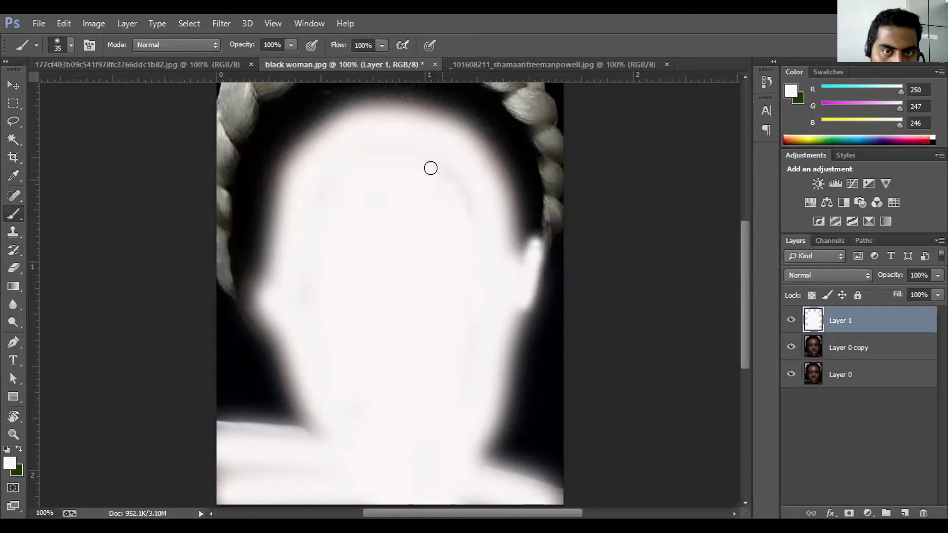
key("bracketright")
key("bracketright")
key("bracketright")
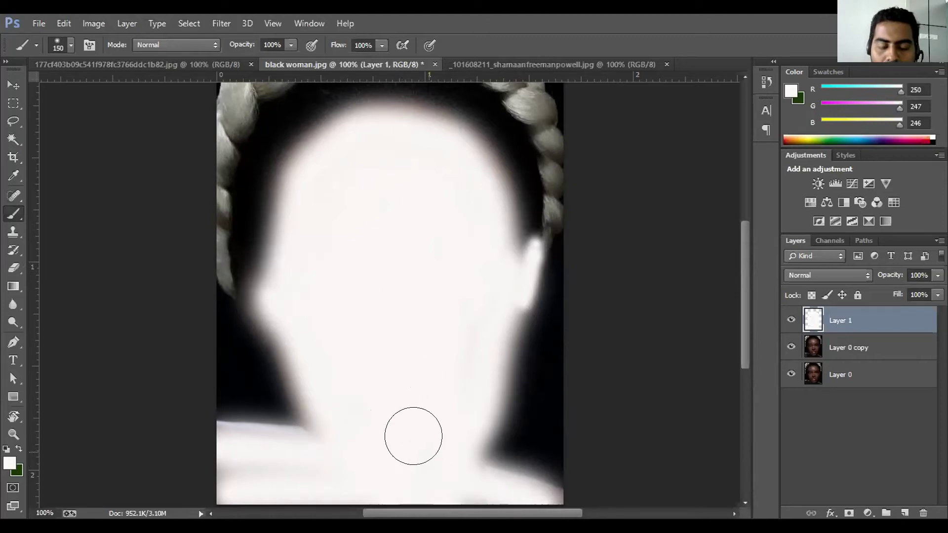
scroll(413, 434, "down", 2)
scroll(399, 349, "up", 2)
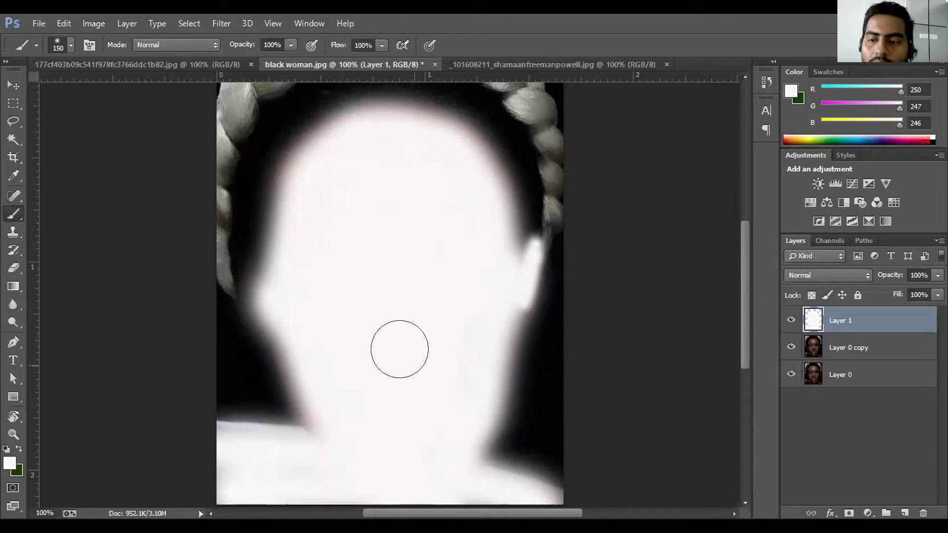
left_click(786, 320)
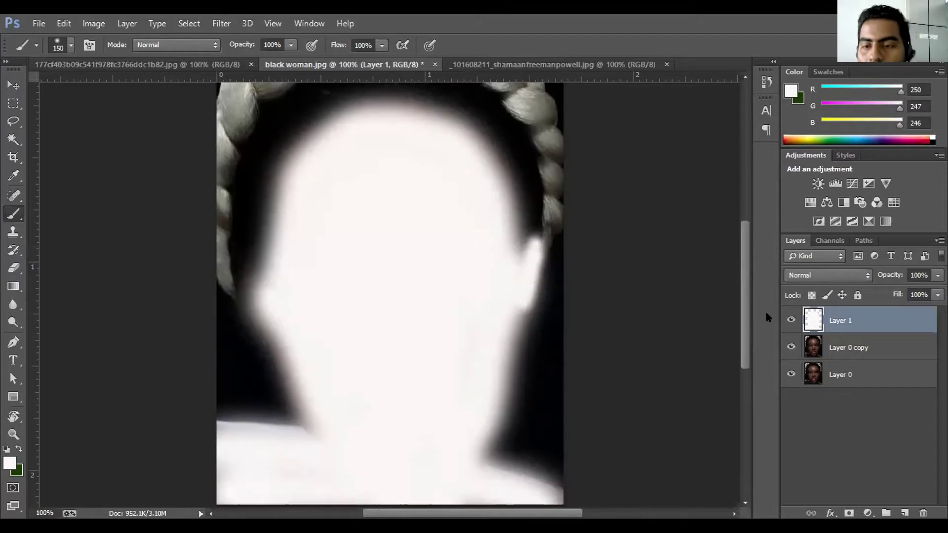
- Set Layer 1's blend mode to Soft Light and toggle its visibility to compare
right_click(870, 321)
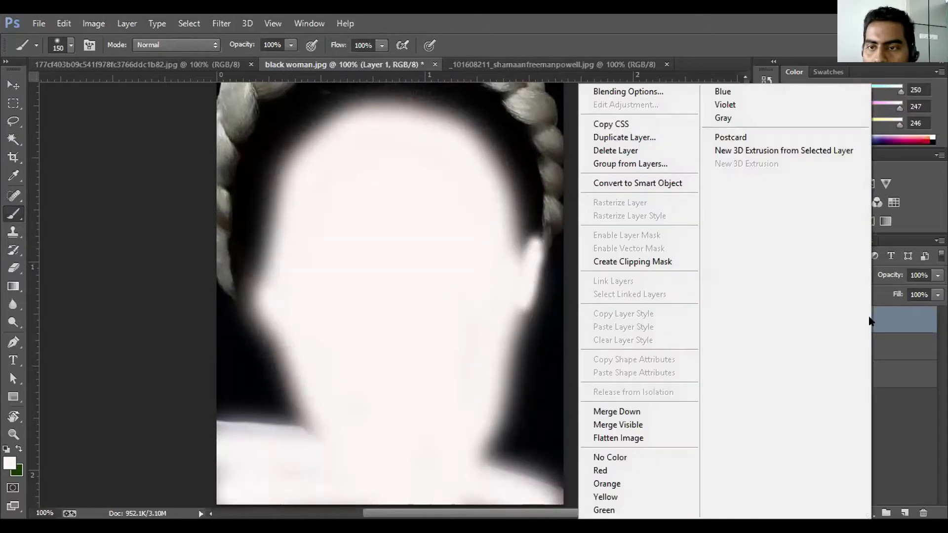
key("Escape")
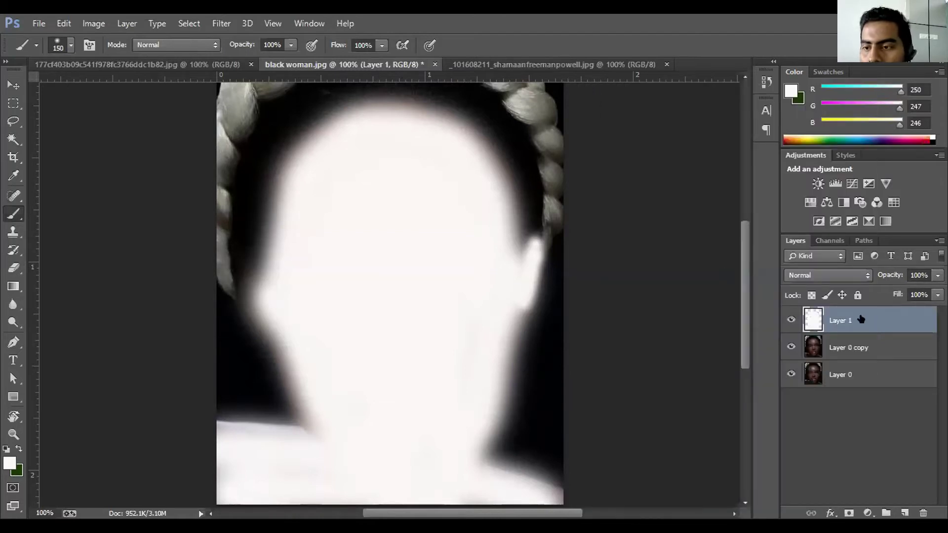
left_click(861, 276)
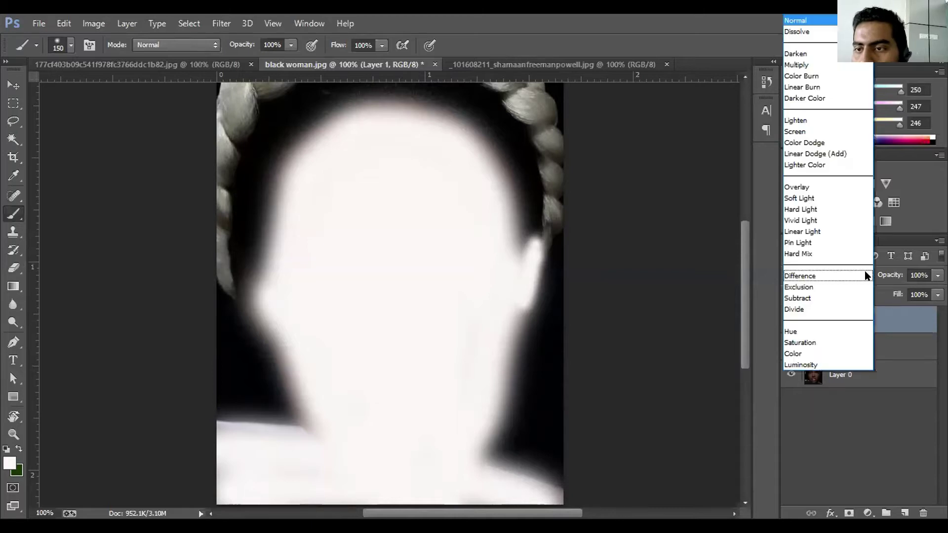
left_click(815, 207)
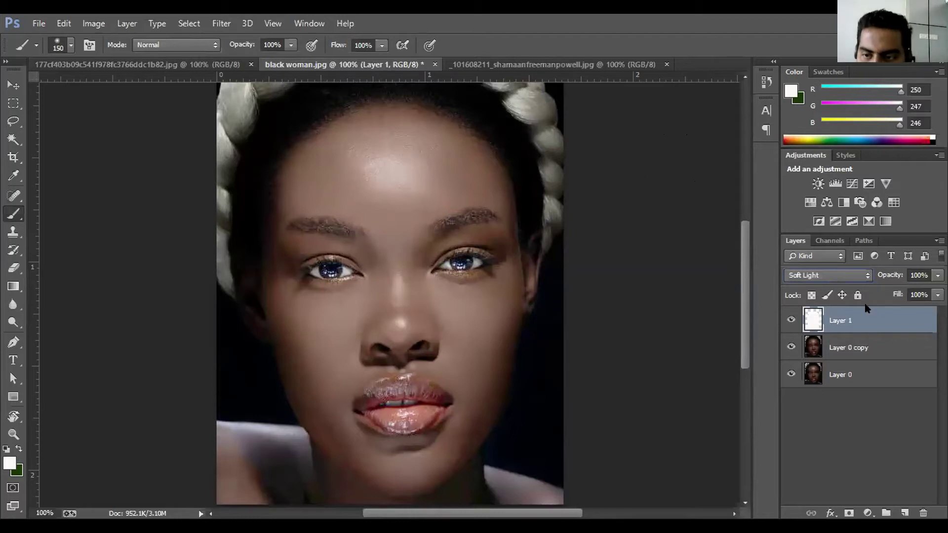
left_click(788, 320)
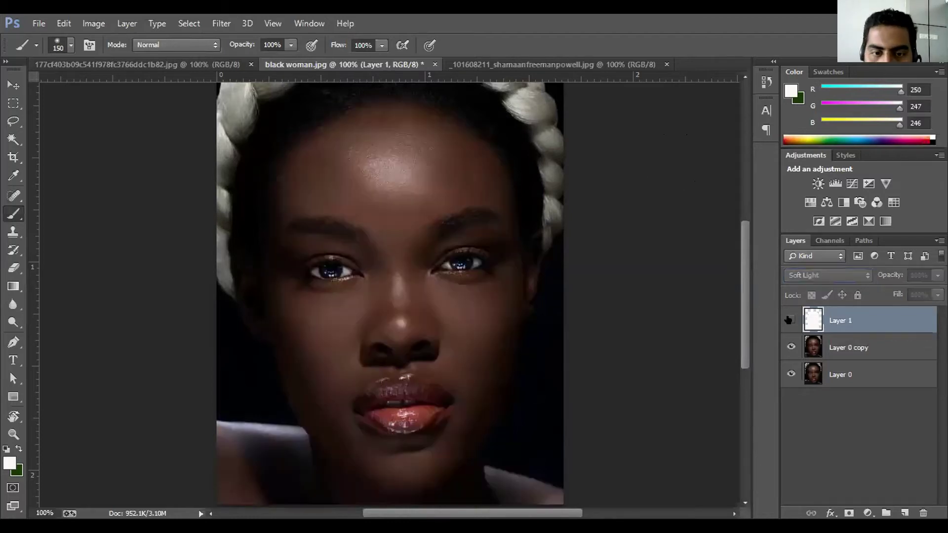
left_click(789, 320)
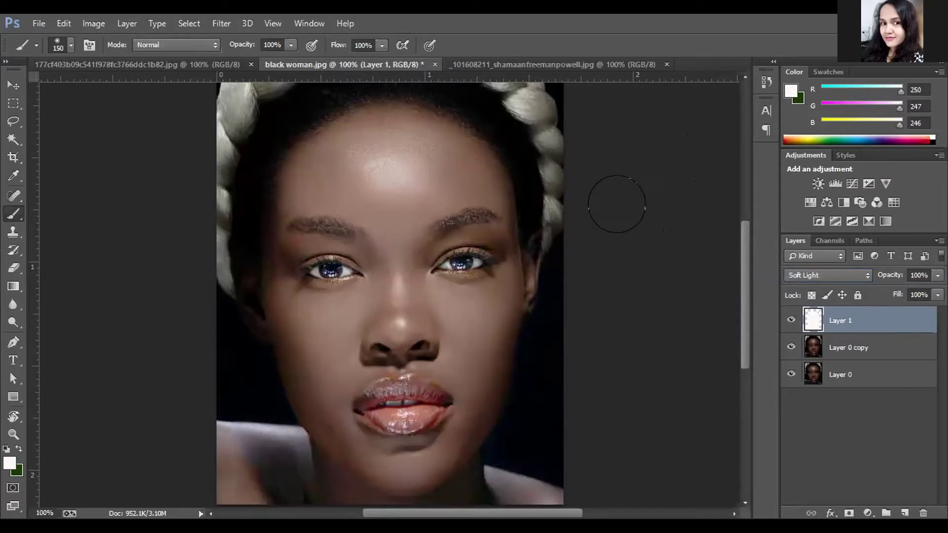
left_click(14, 267)
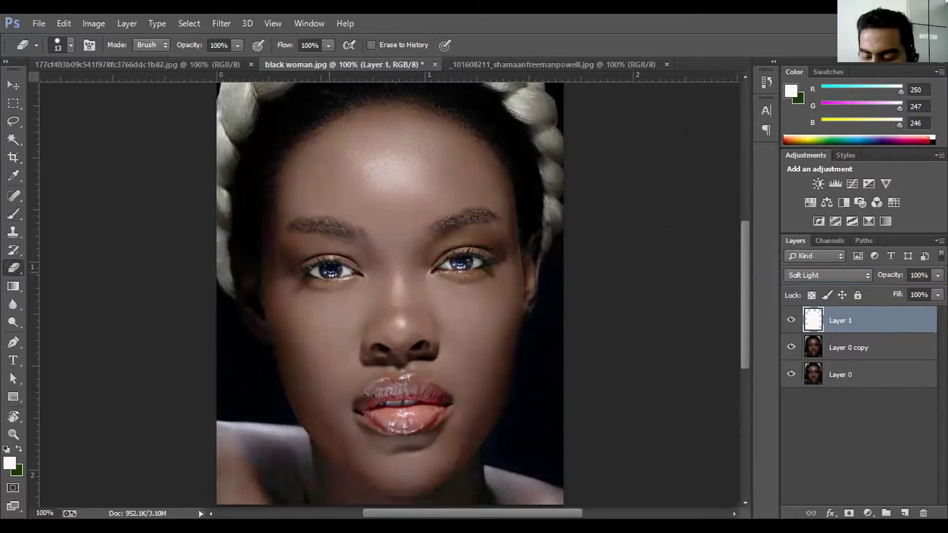
- Erase Layer 1's lightening off the lips with a soft round 125-pixel eraser, then compare
key("bracketright")
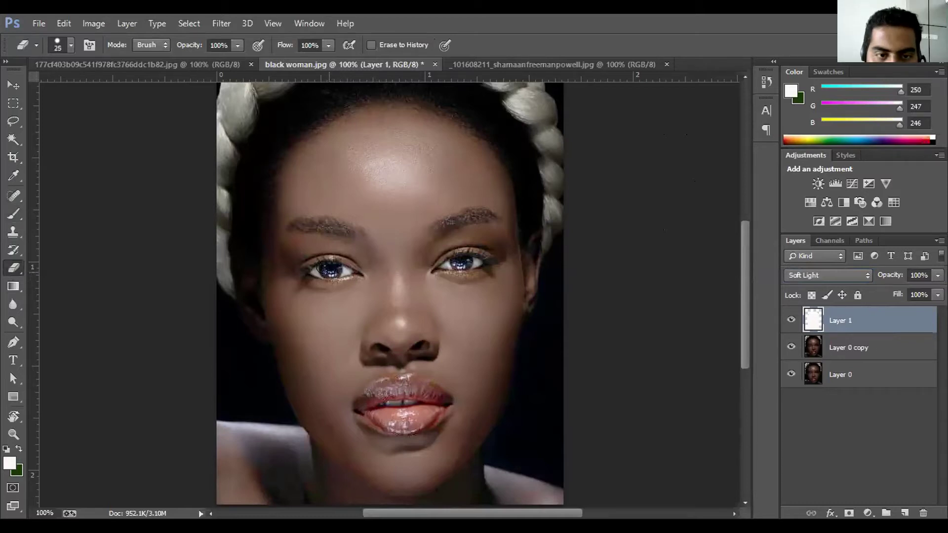
key("bracketright")
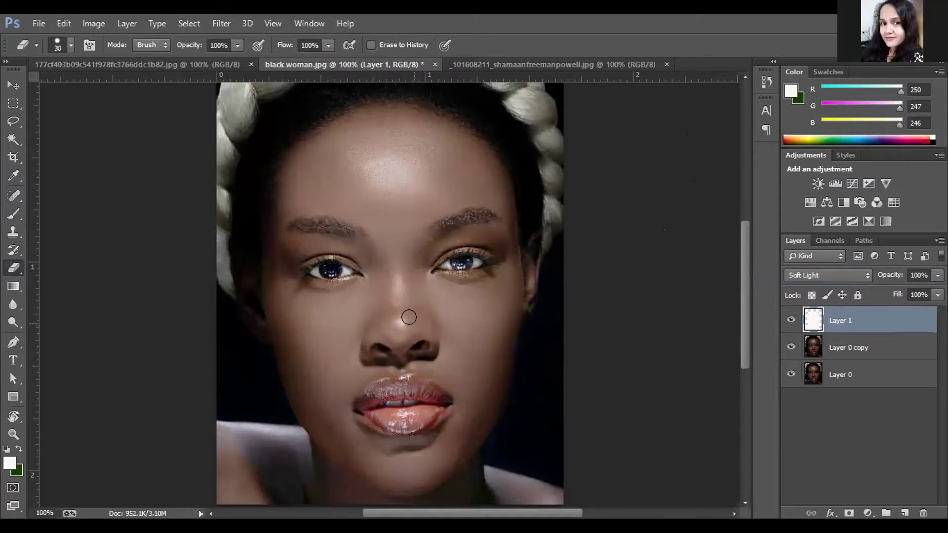
left_click(69, 44)
left_click(29, 154)
left_click(333, 257)
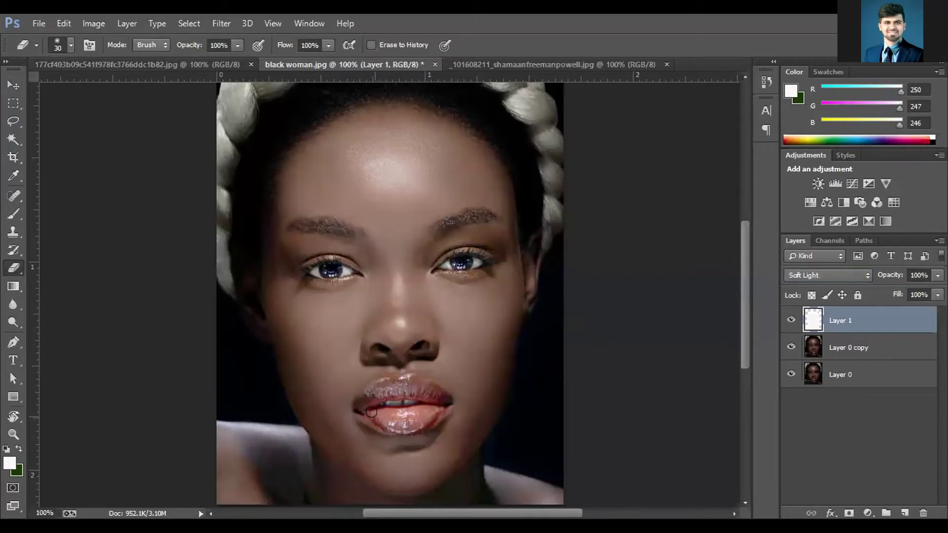
key("bracketright")
key("bracketright")
key("bracketright")
key("bracketright")
key("bracketright")
key("bracketright")
key("bracketright")
key("bracketright")
left_click_drag(391, 394, 414, 419)
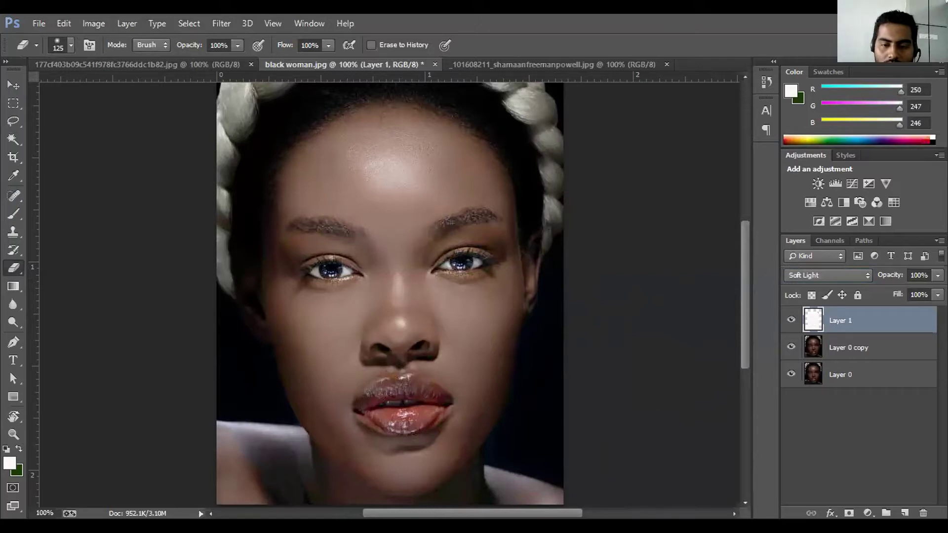
left_click(790, 320)
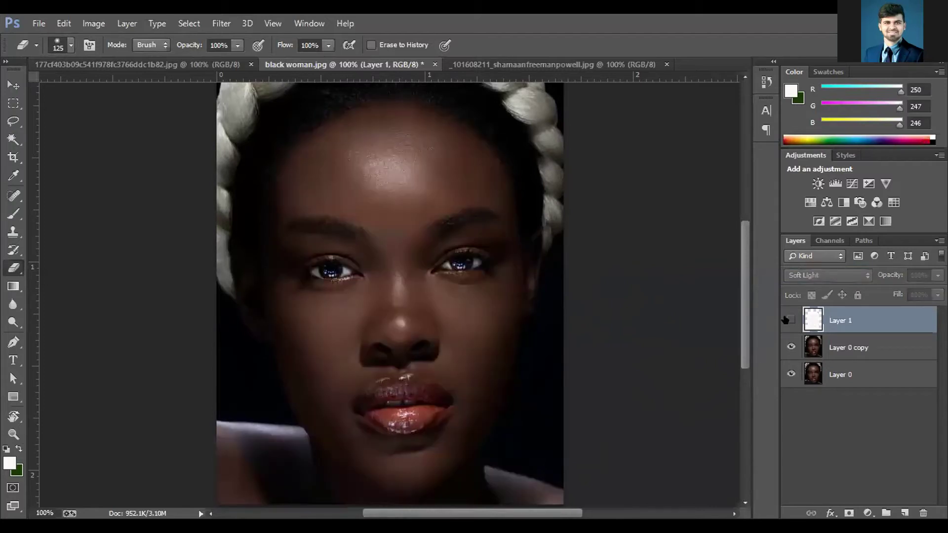
left_click(789, 320)
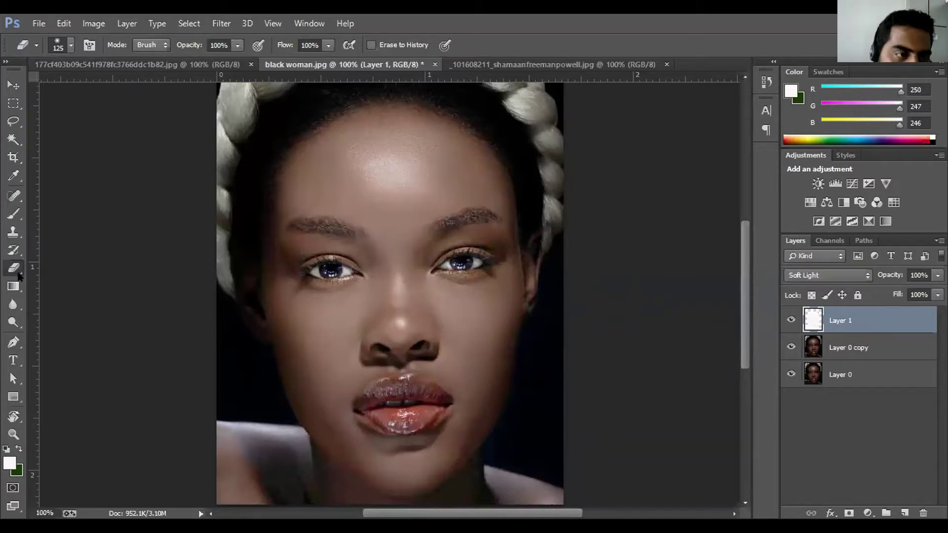
- Undo a trial eraser stroke on the right eyebrow and dodge over that eyebrow instead
key("bracketleft")
key("bracketleft")
key("bracketleft")
key("bracketleft")
key("bracketleft")
key("bracketleft")
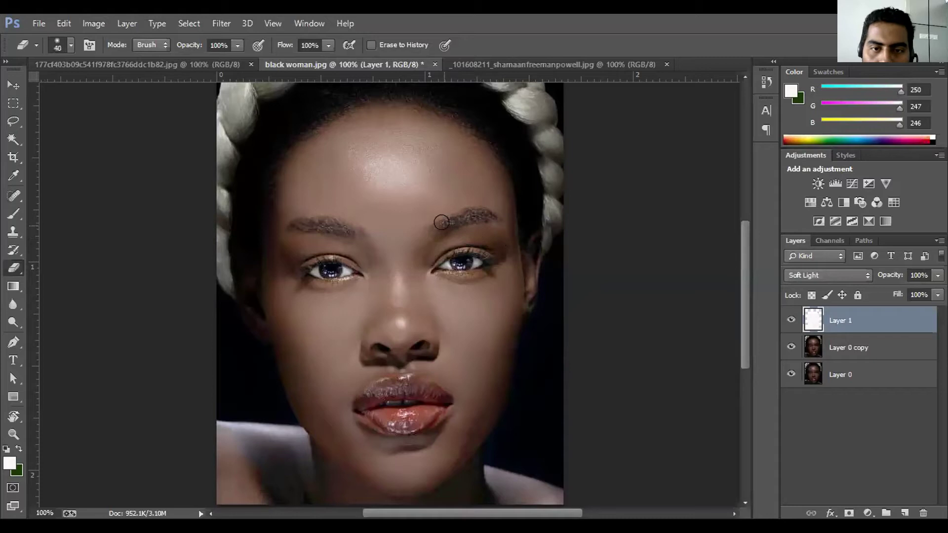
left_click_drag(435, 225, 491, 215)
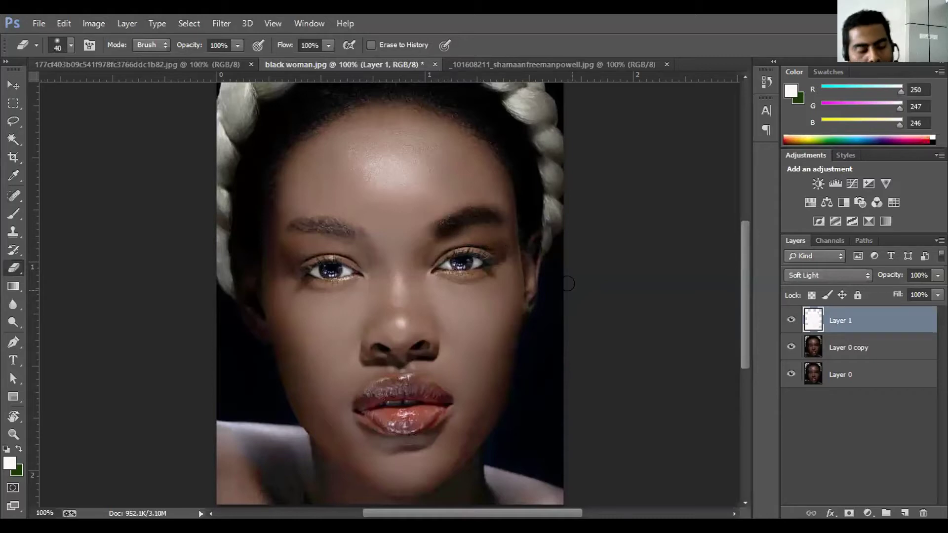
key("ctrl+z")
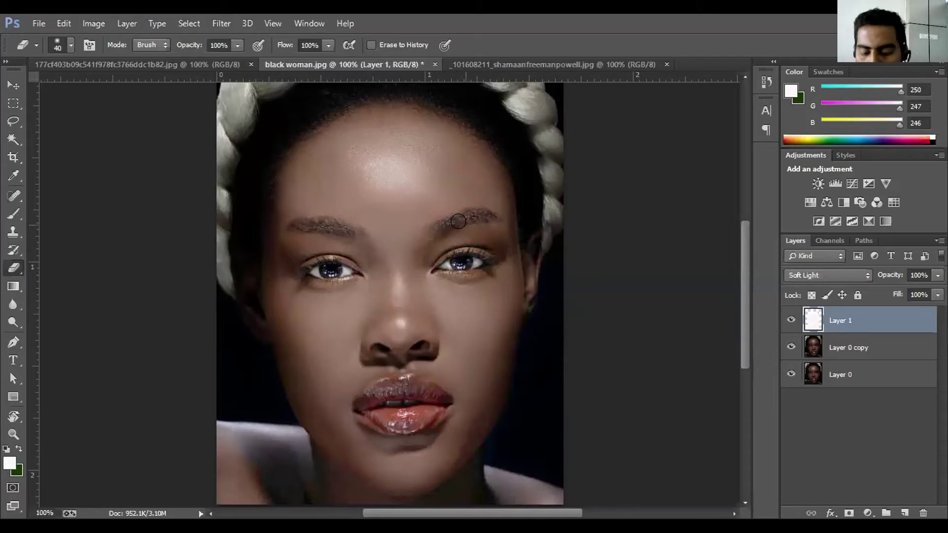
key("bracketright")
key("bracketright")
key("bracketleft")
key("bracketleft")
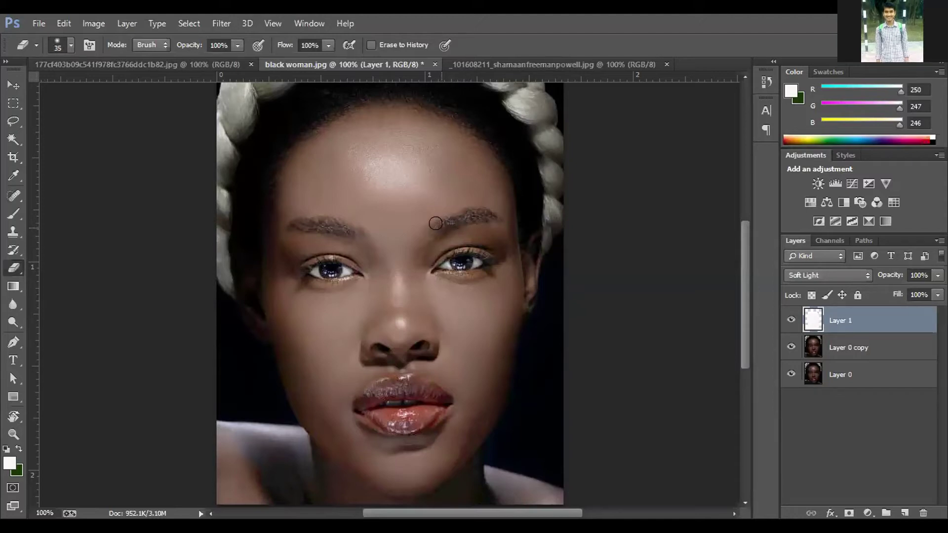
left_click(13, 322)
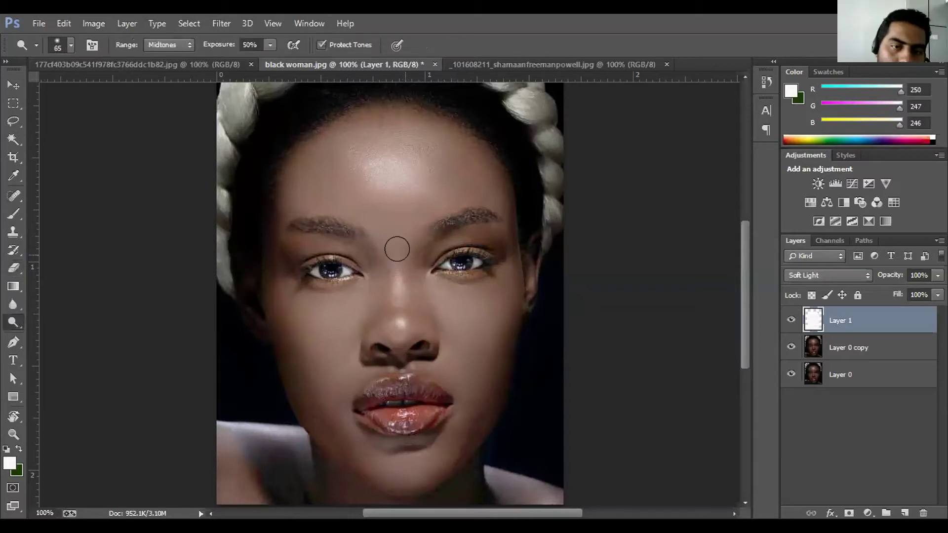
left_click_drag(440, 222, 485, 216)
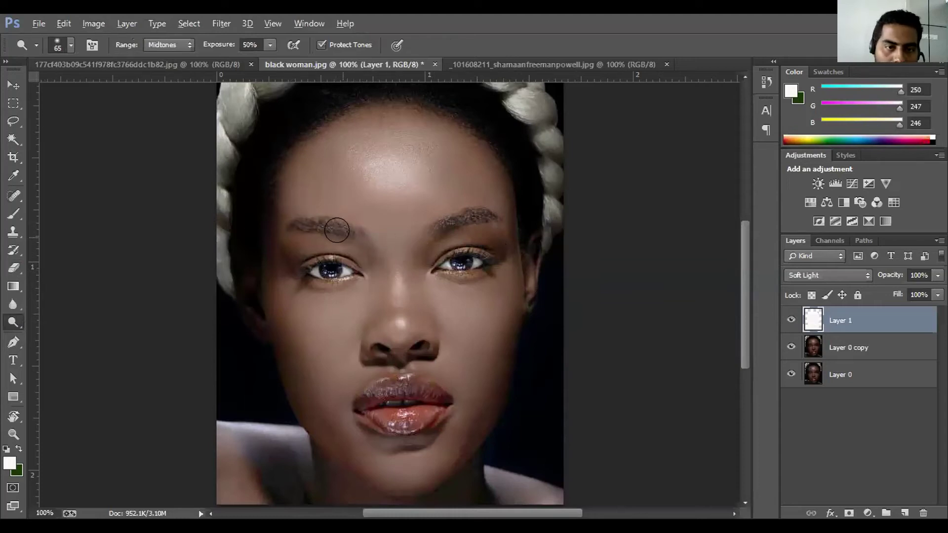
left_click_drag(444, 217, 472, 218)
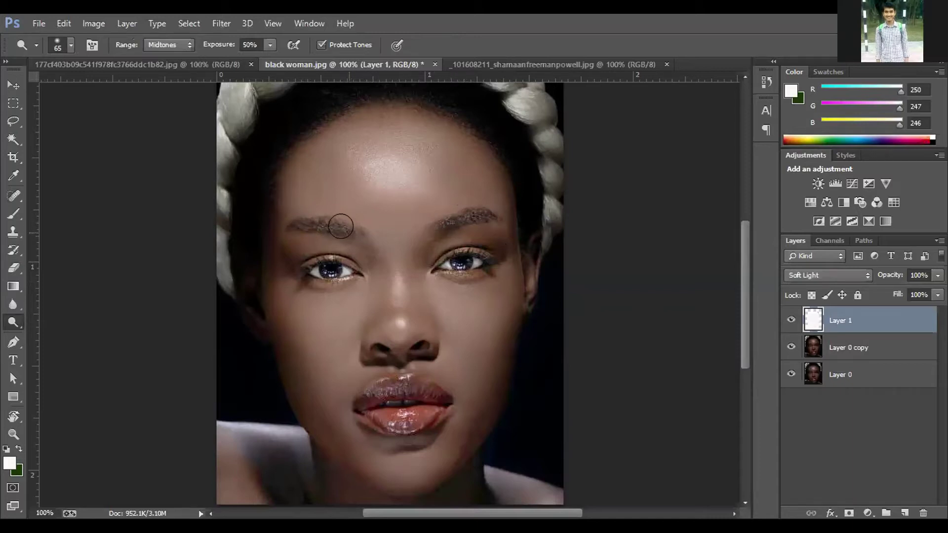
- Erase the lightening from both eyebrows with a 30-pixel eraser
left_click(13, 268)
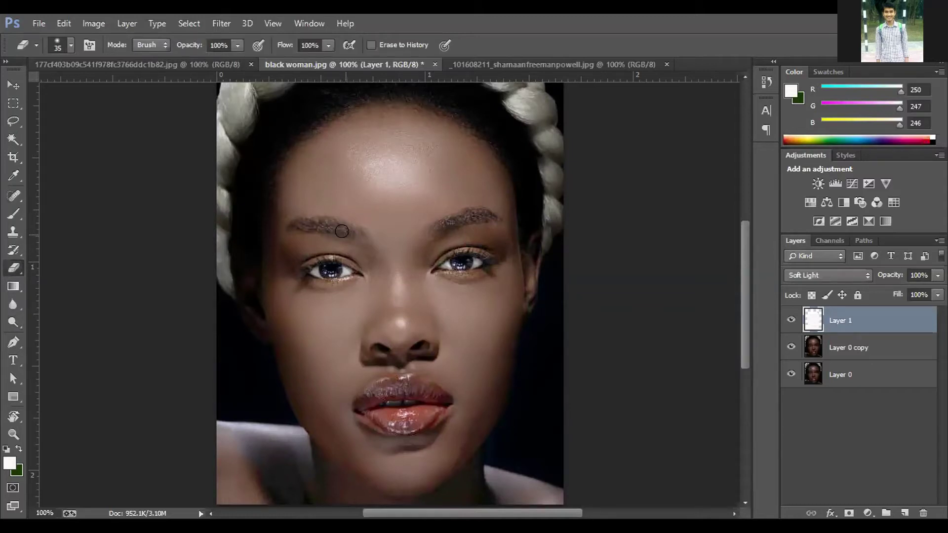
key("bracketright")
key("bracketright")
key("bracketright")
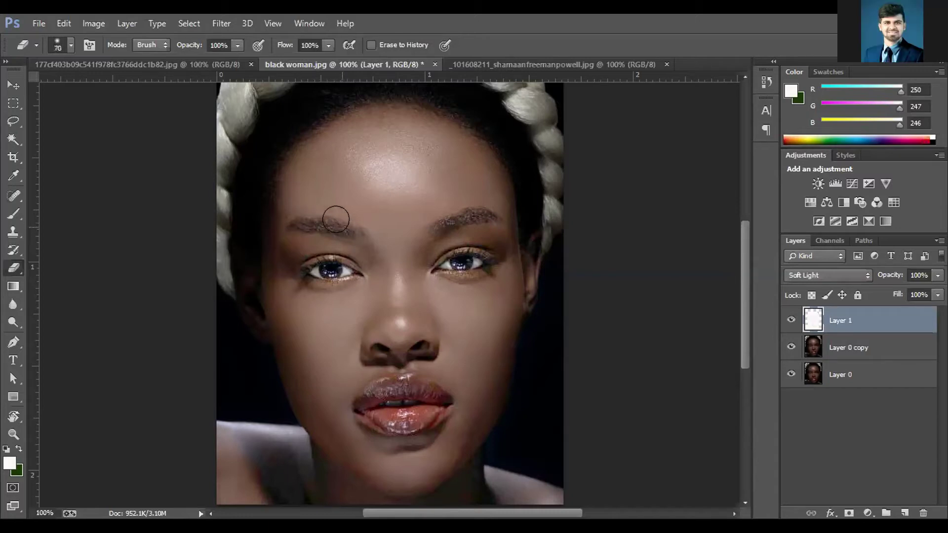
key("bracketleft")
key("bracketleft")
mouse_move(337, 224)
left_mouse_down()
mouse_move(351, 228)
mouse_move(290, 247)
left_mouse_up()
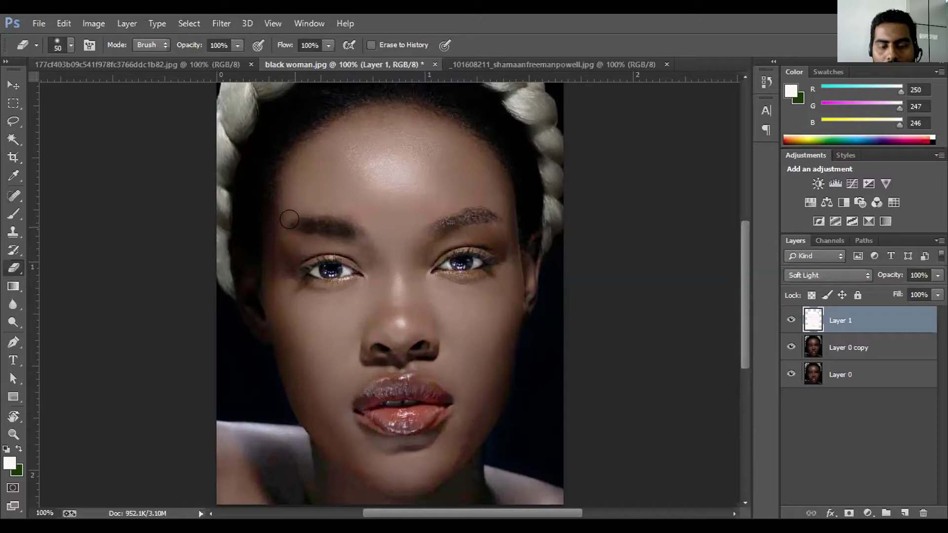
key("bracketleft")
key("bracketleft")
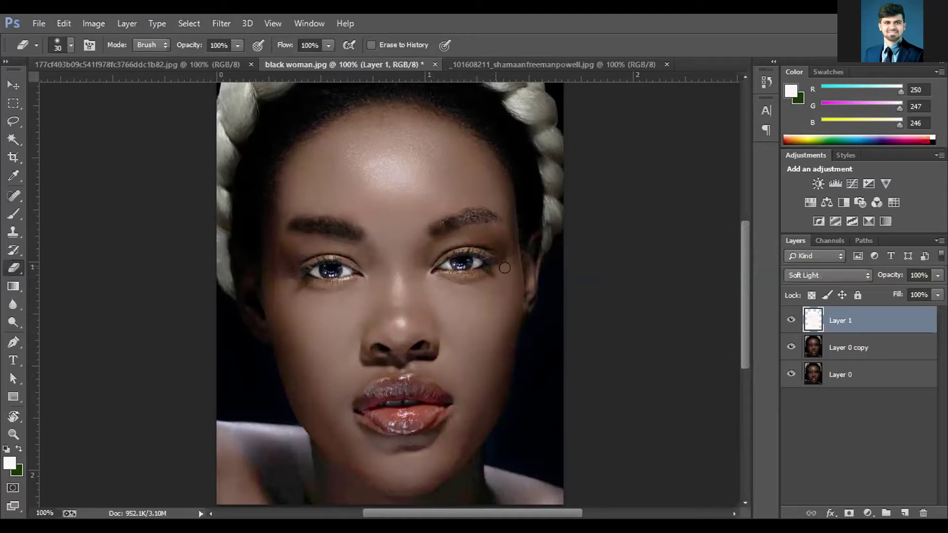
left_click_drag(454, 214, 494, 213)
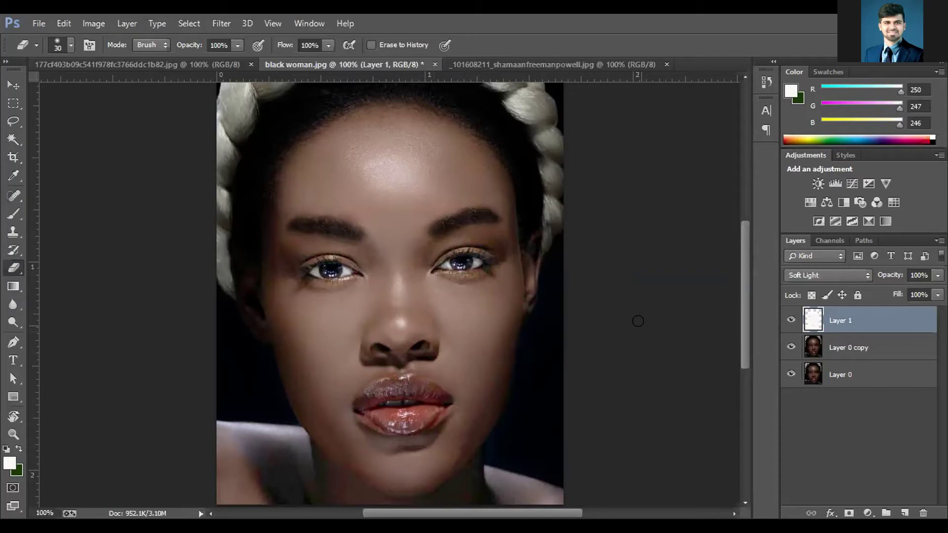
left_click_drag(434, 231, 423, 233)
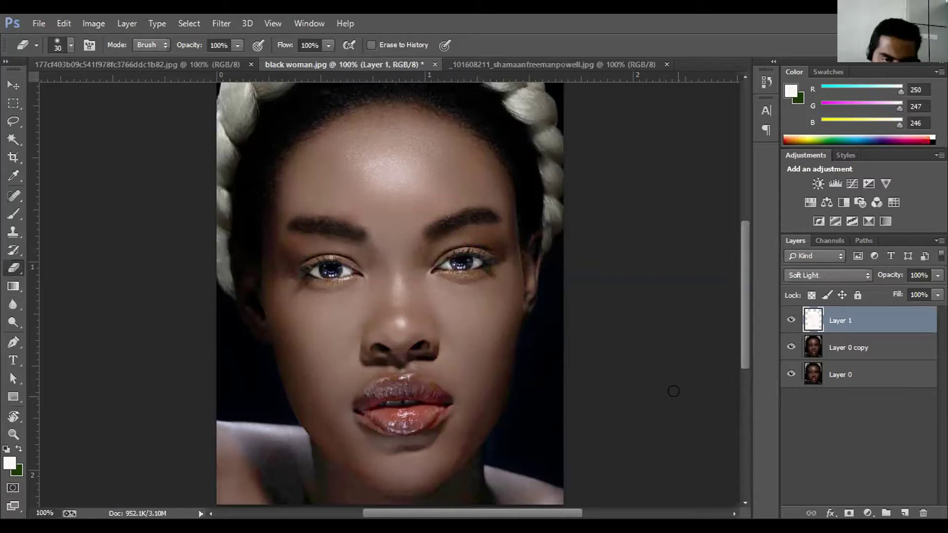
- Toggle Layer 0 copy and Layer 1 off and on, zoom out, then view the other portrait
left_click(790, 347)
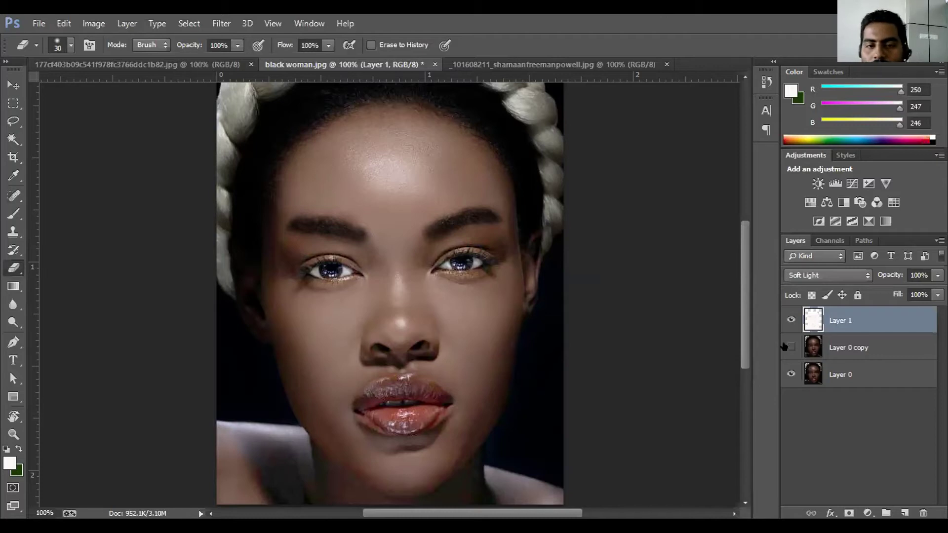
left_click(789, 346)
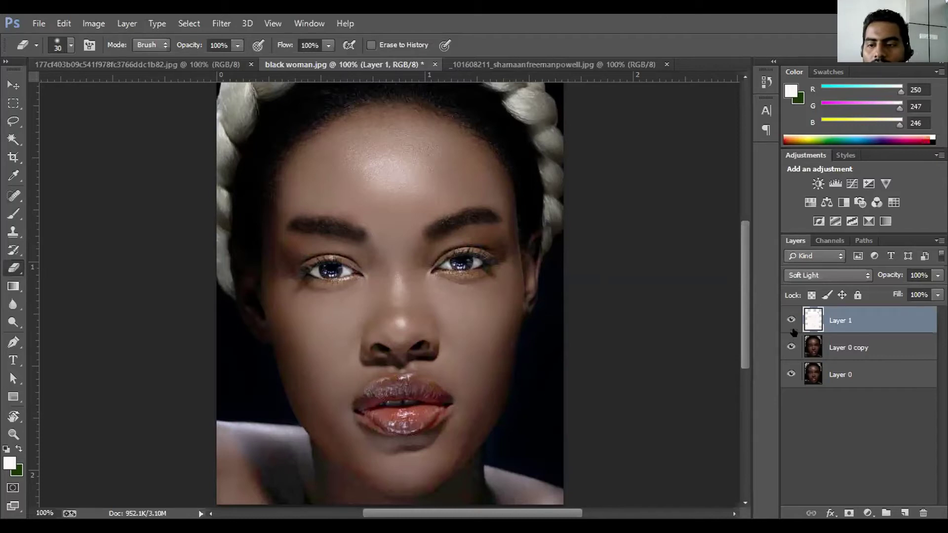
left_click(787, 320)
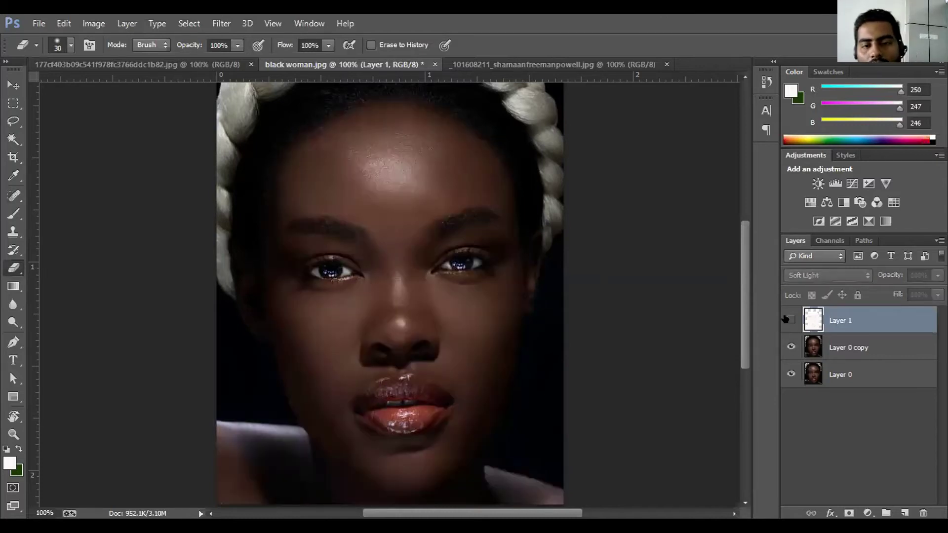
left_click(788, 319)
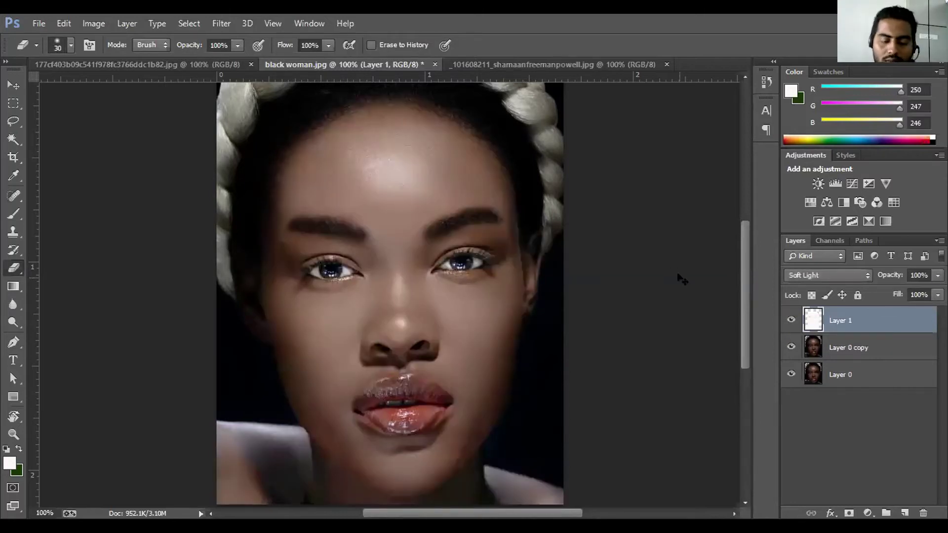
key("ctrl+minus")
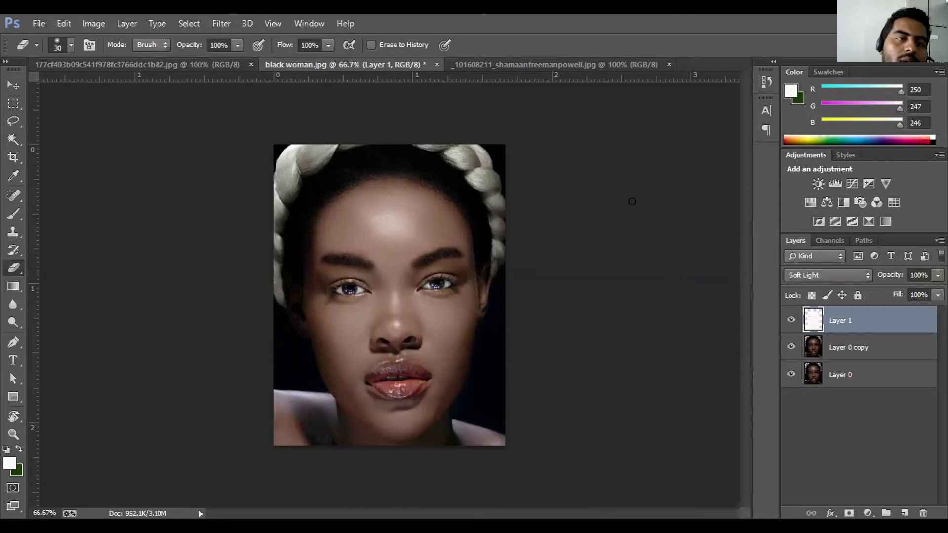
left_click(167, 68)
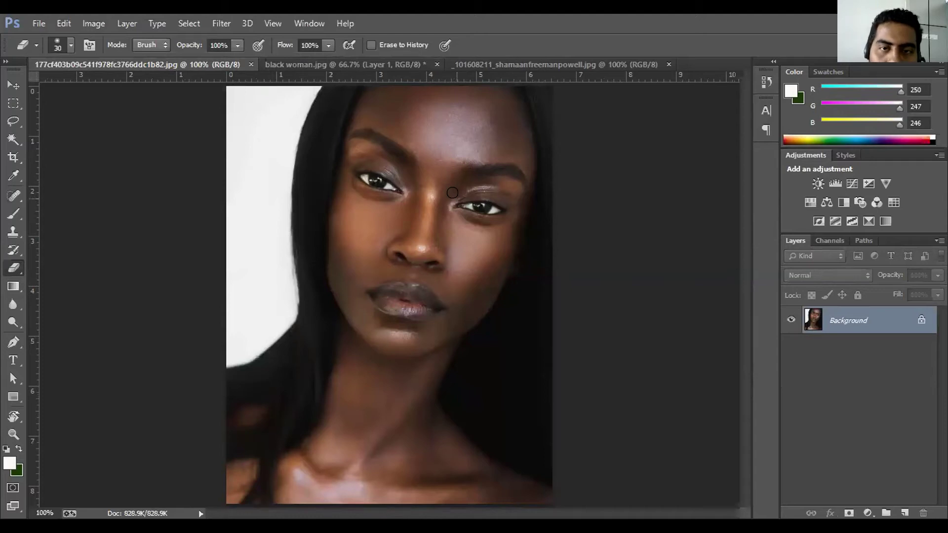
- Unlock the Background as Layer 0, duplicate it, and add an empty Layer 1 above
key("ctrl+minus")
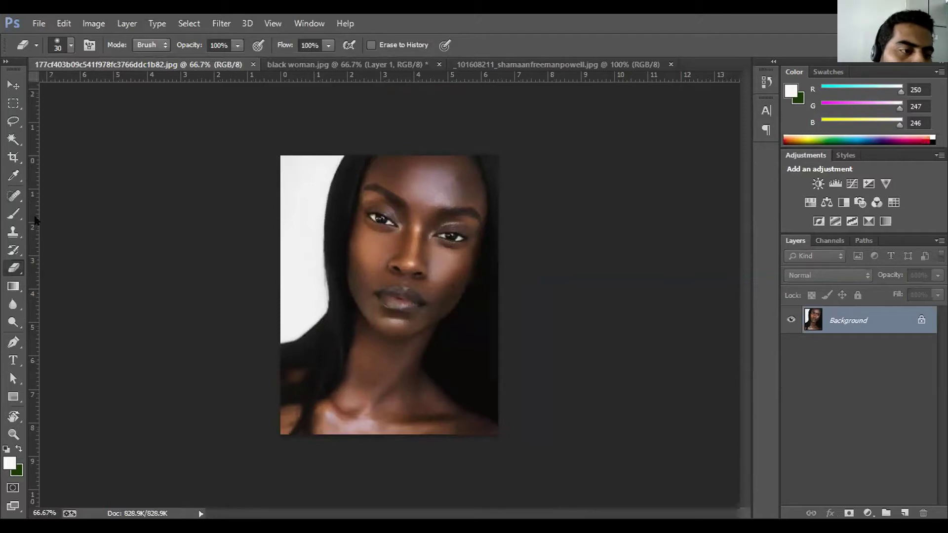
left_click(14, 213)
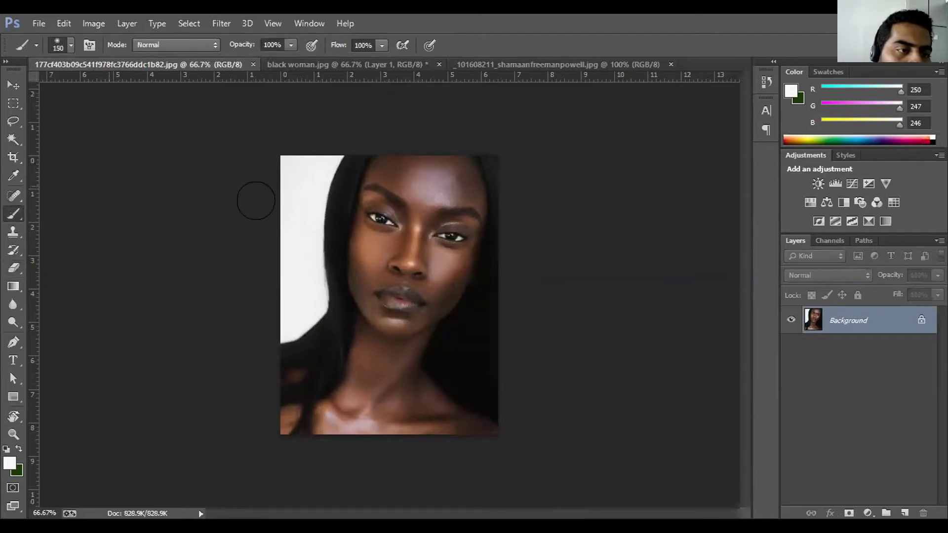
left_click(918, 320)
right_click(903, 330)
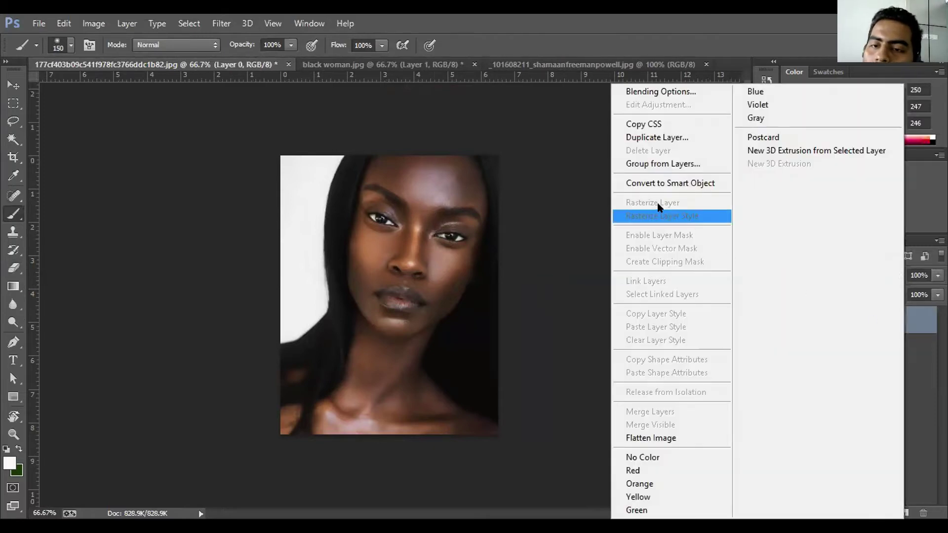
left_click(658, 138)
key("Return")
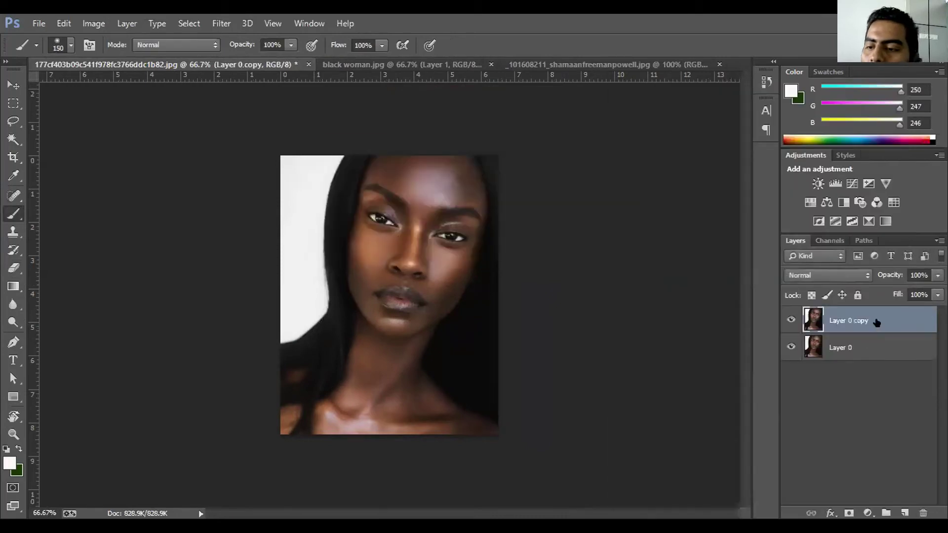
left_click(905, 512)
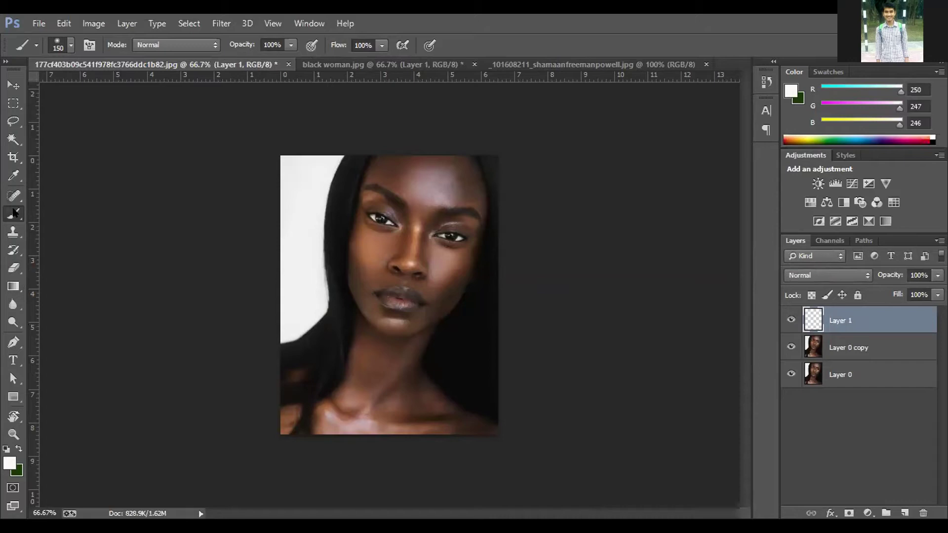
- Paint white over the face, neck and chest on Layer 1 with a 0% hardness round brush
left_click(63, 46)
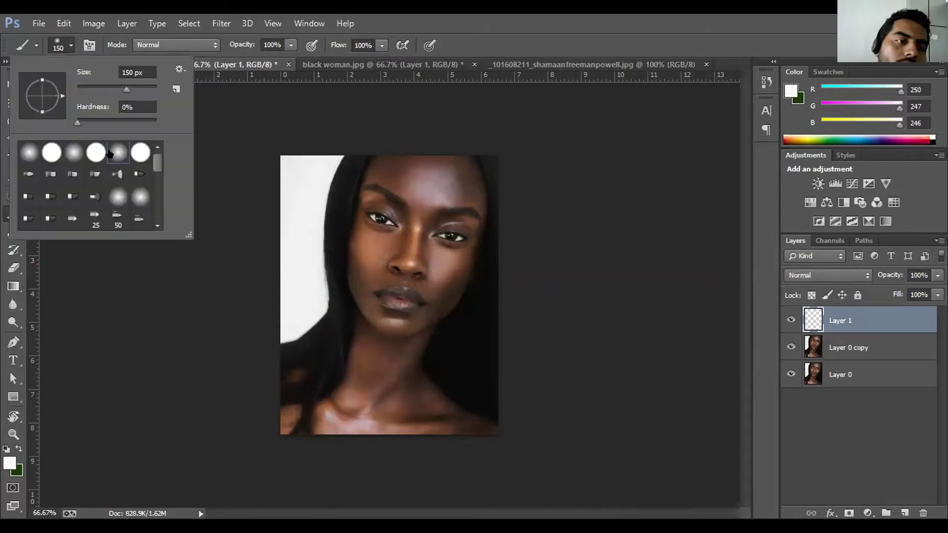
left_click(94, 56)
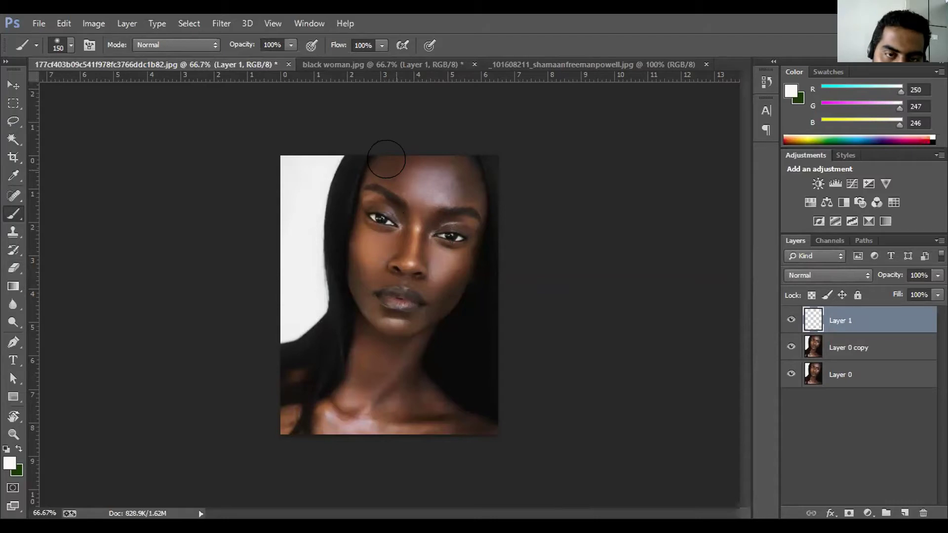
key("bracketleft")
key("bracketleft")
key("bracketleft")
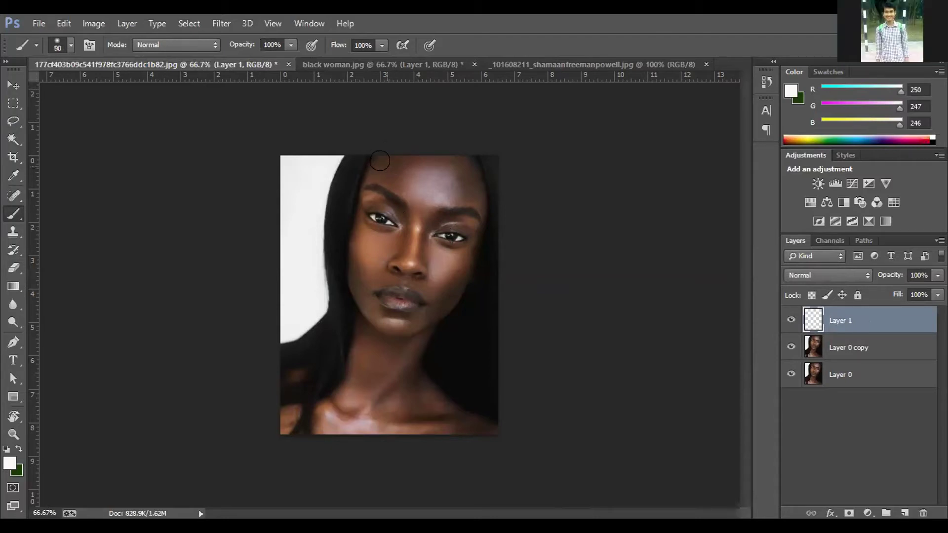
mouse_move(379, 161)
left_mouse_down()
mouse_move(353, 249)
mouse_move(364, 332)
mouse_move(322, 420)
mouse_move(482, 433)
mouse_move(424, 405)
mouse_move(402, 368)
mouse_move(410, 393)
mouse_move(423, 396)
mouse_move(401, 371)
mouse_move(395, 339)
mouse_move(425, 291)
mouse_move(434, 294)
mouse_move(468, 224)
mouse_move(459, 169)
mouse_move(445, 148)
mouse_move(399, 151)
mouse_move(376, 273)
mouse_move(368, 201)
mouse_move(377, 336)
mouse_move(402, 307)
mouse_move(404, 193)
mouse_move(391, 237)
mouse_move(425, 163)
mouse_move(402, 172)
mouse_move(449, 206)
mouse_move(423, 294)
mouse_move(380, 315)
mouse_move(363, 408)
mouse_move(349, 412)
mouse_move(381, 394)
mouse_move(410, 413)
mouse_move(323, 430)
mouse_move(402, 491)
left_mouse_up()
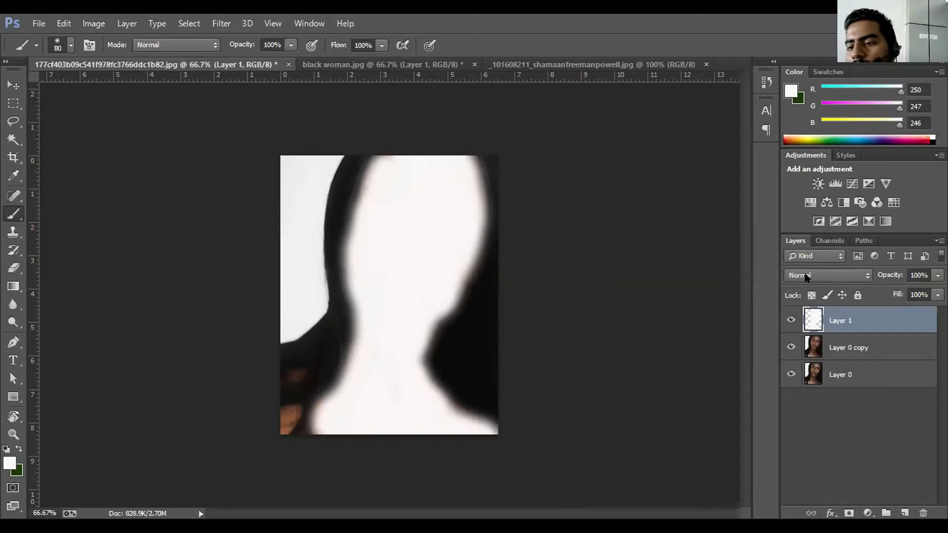
- Set Layer 1's blend mode to Soft Light and zoom the view to 100%
left_click(859, 276)
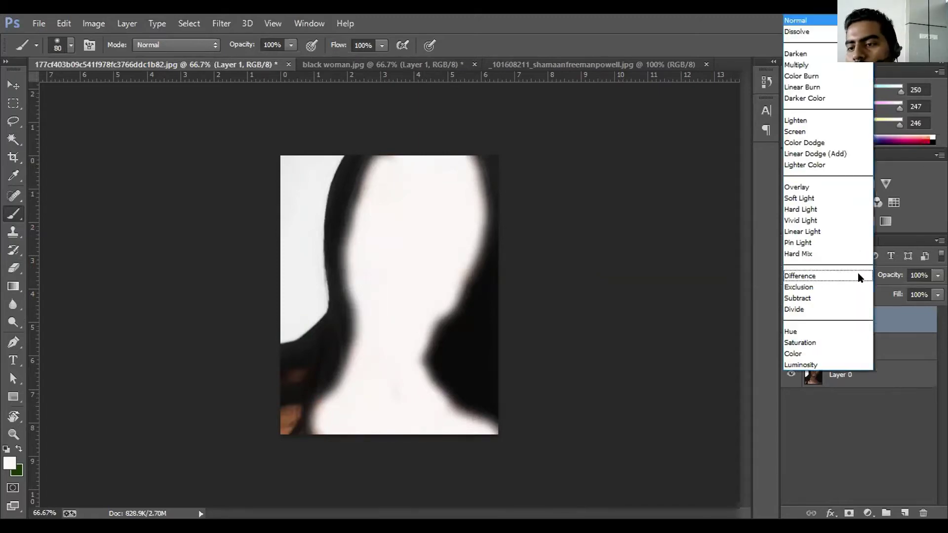
left_click(812, 199)
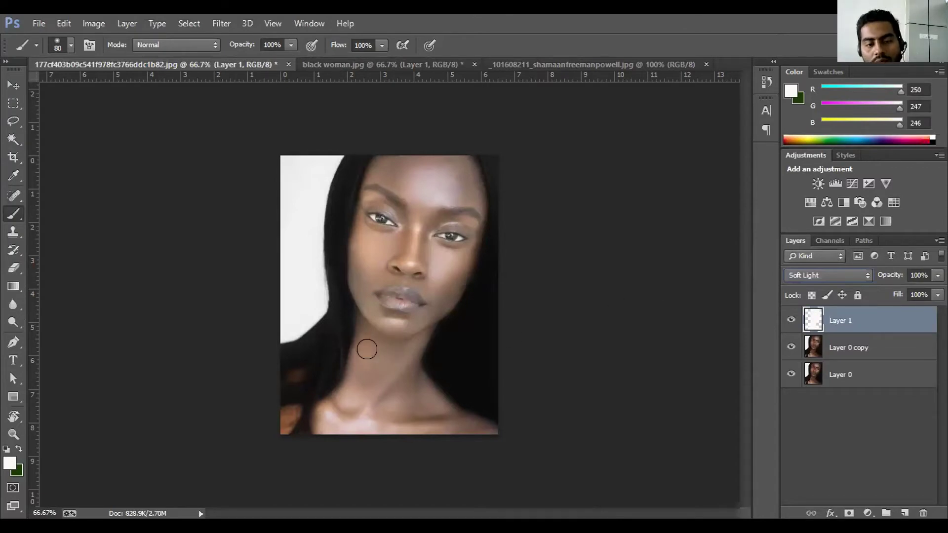
key("ctrl+plus")
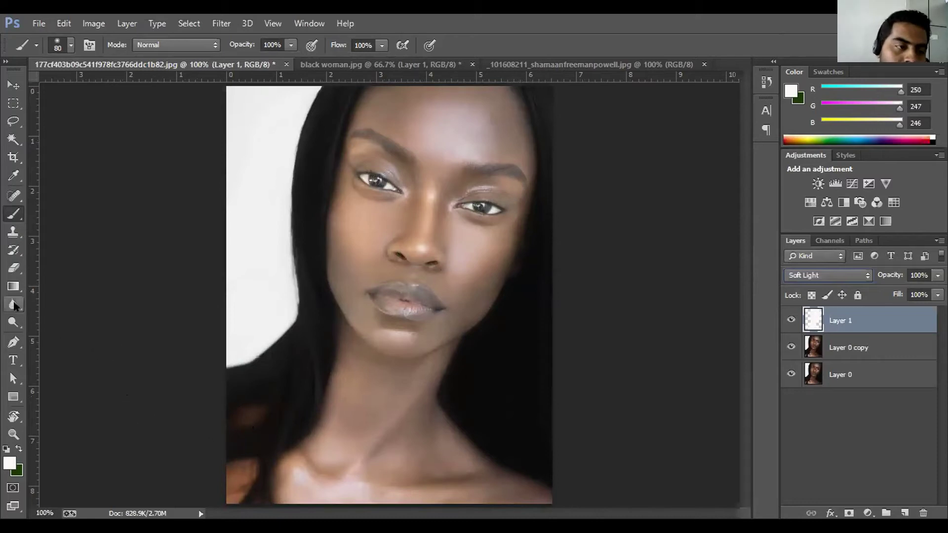
- Select Layer 0 copy and undo a stray white brush dab
left_click(842, 347)
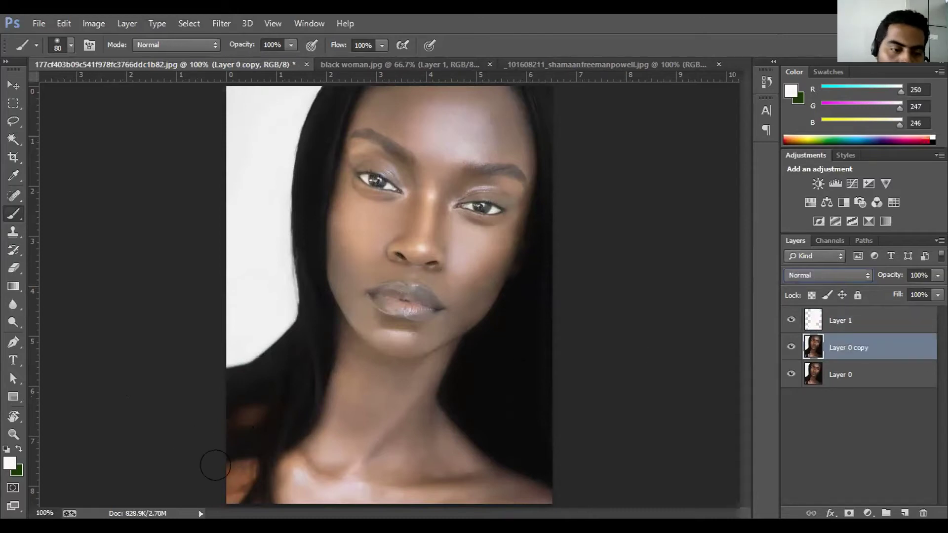
left_click(237, 468)
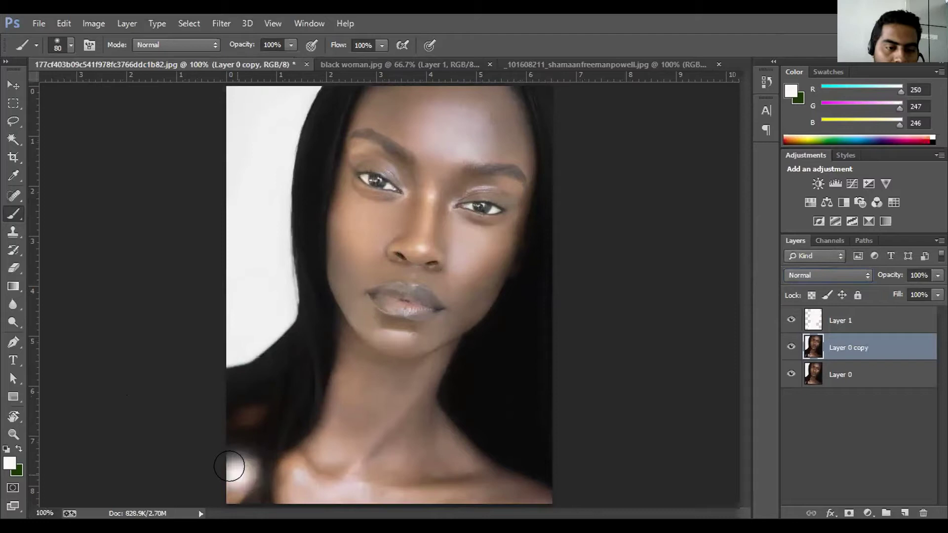
key("ctrl+z")
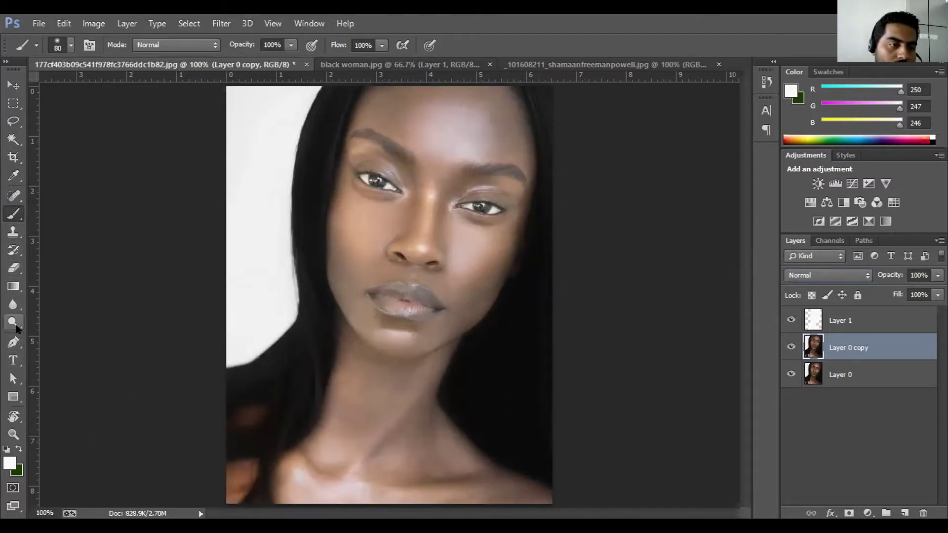
- Dodge the dark lower-left shoulder on Layer 0 copy, then ready the Eraser on Layer 1
left_click(14, 322)
mouse_move(234, 465)
left_mouse_down()
mouse_move(225, 483)
mouse_move(250, 419)
left_mouse_up()
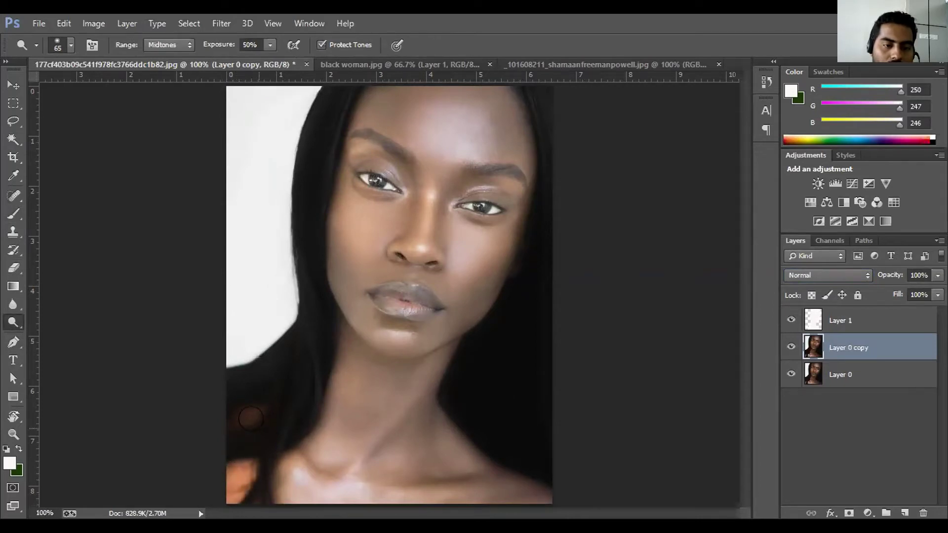
left_click_drag(250, 406, 212, 419)
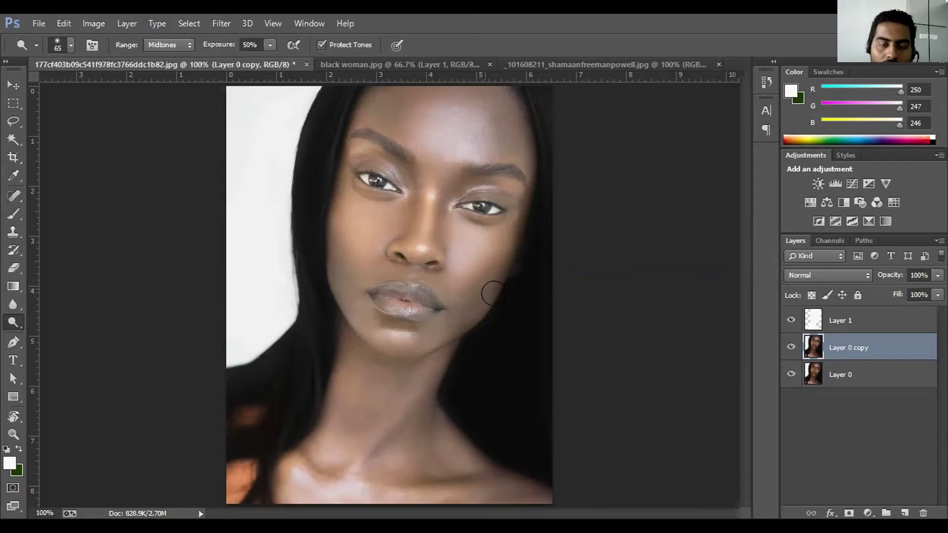
key("ctrl+minus")
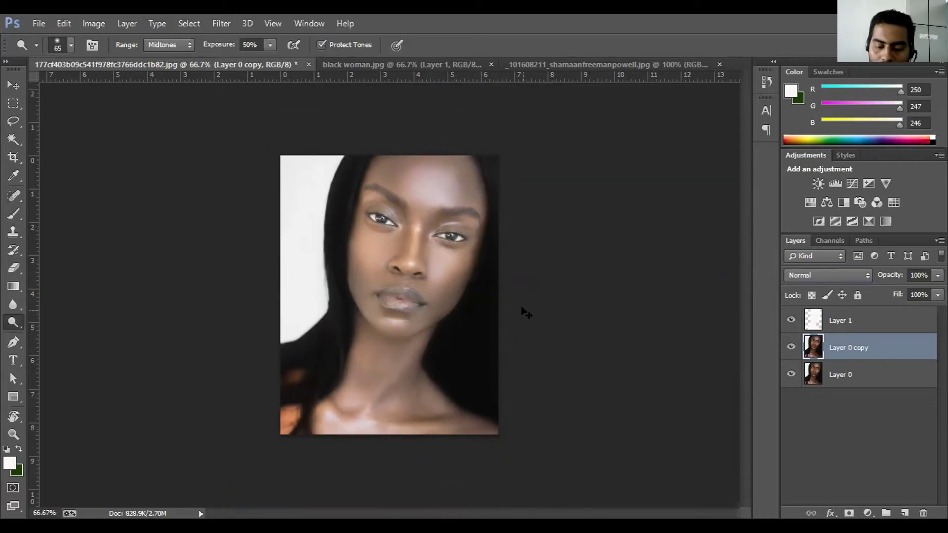
key("ctrl+plus")
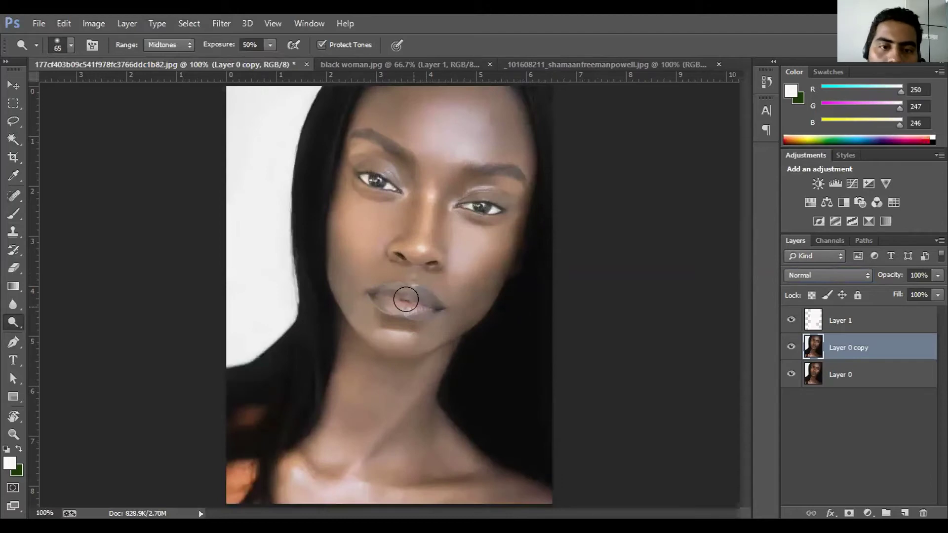
left_click(15, 268)
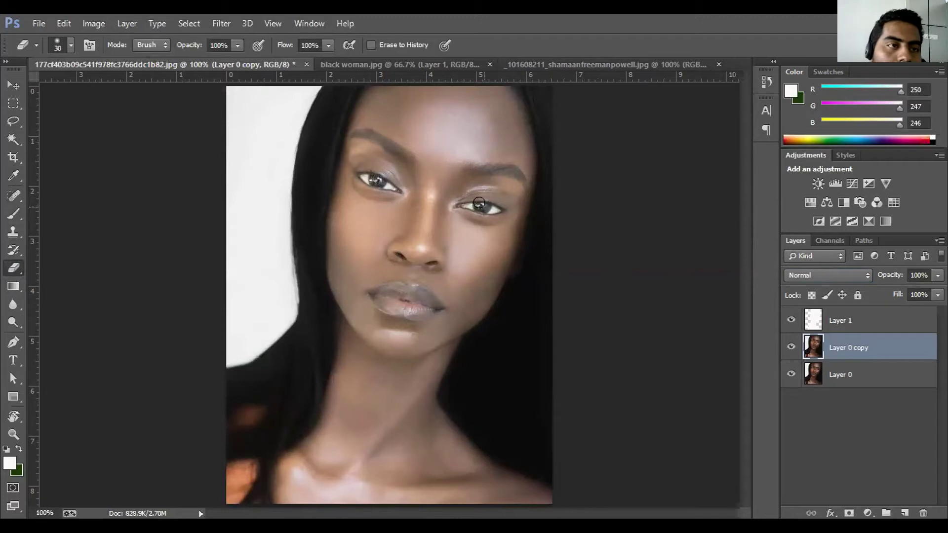
left_click(886, 323)
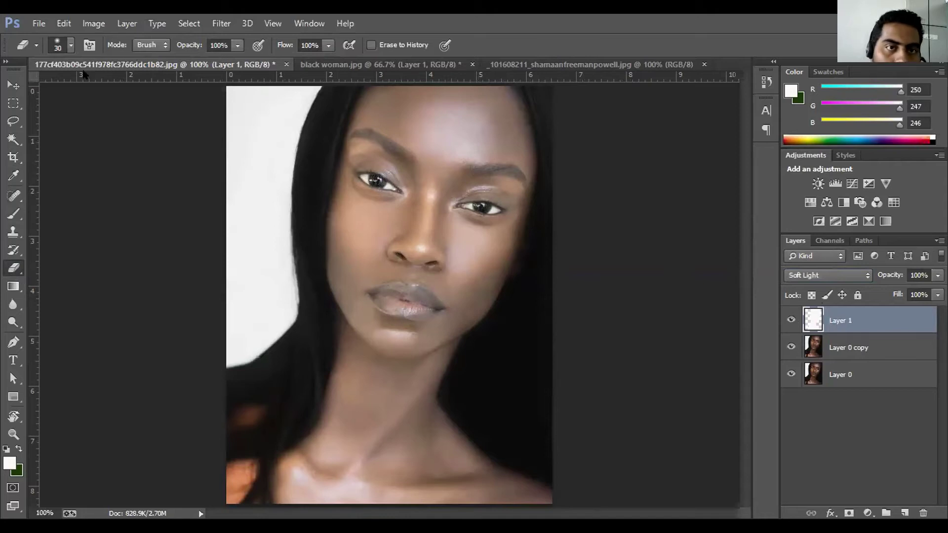
- Erase Layer 1's white from both eyebrows at 37% flow, then reselect Layer 0 copy
left_click(328, 45)
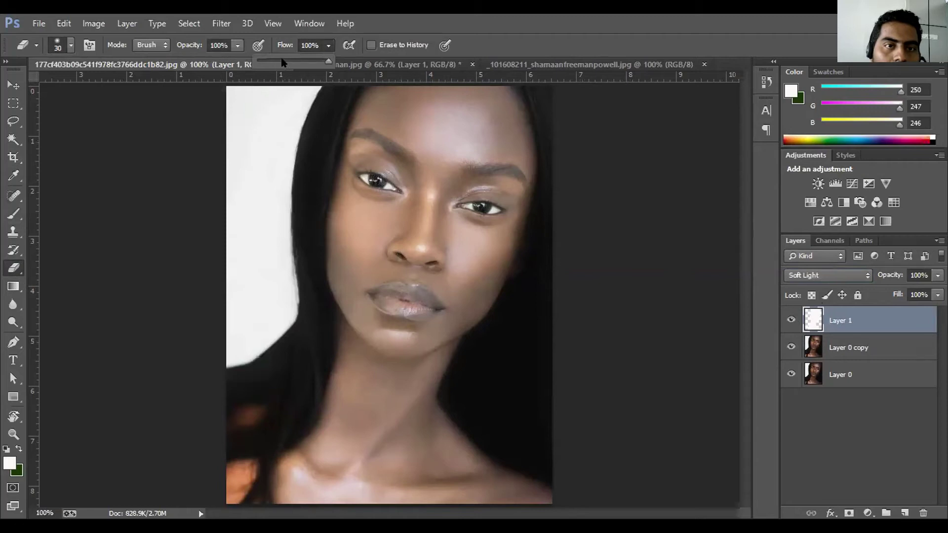
key("Return")
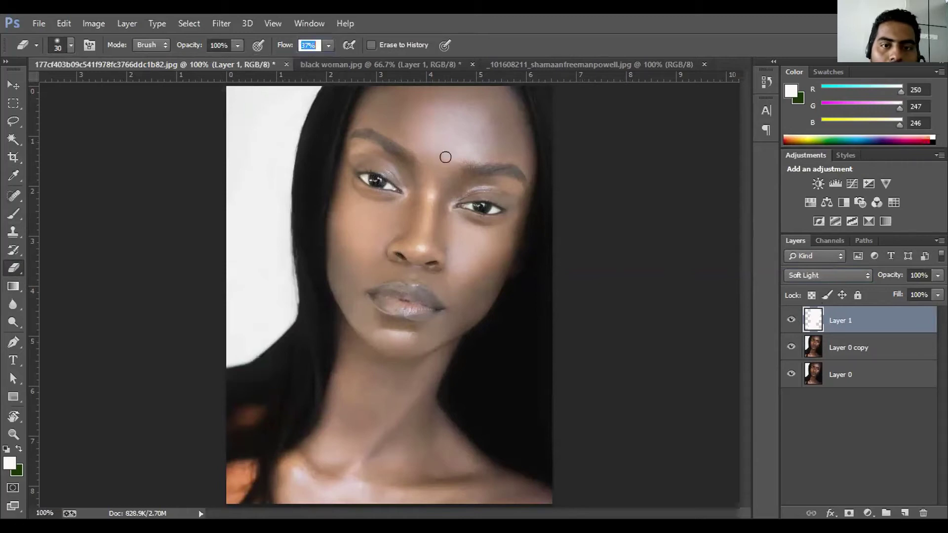
left_click_drag(496, 167, 523, 184)
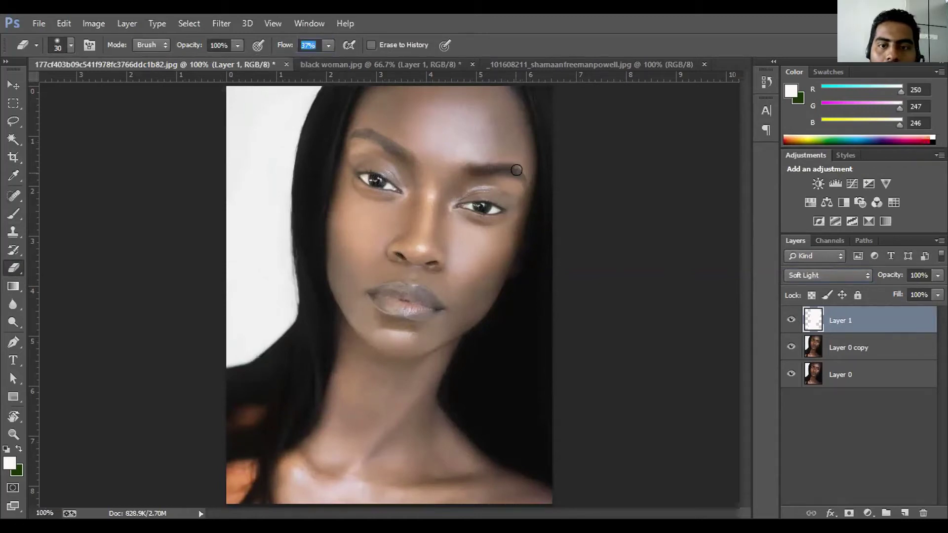
left_click_drag(399, 154, 353, 130)
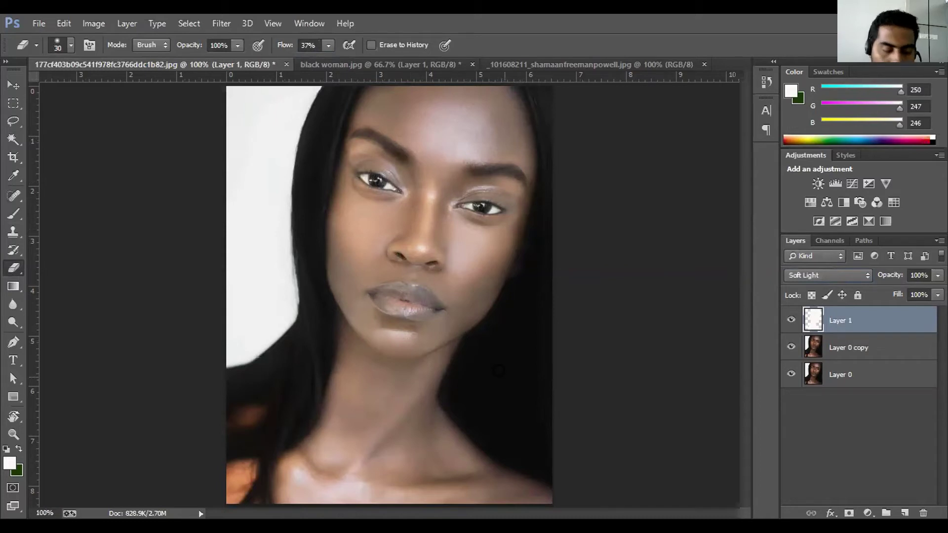
left_click(841, 353)
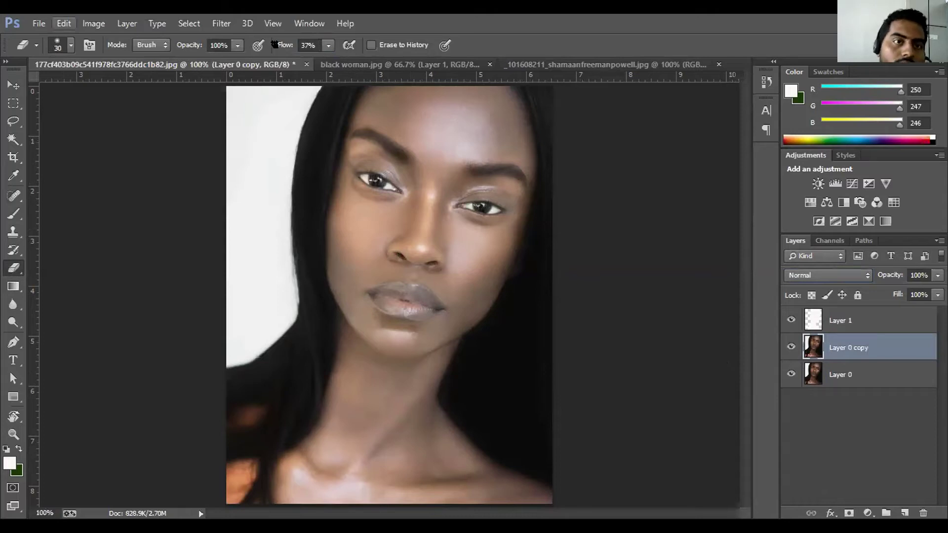
- Preview the Filter Gallery, cancel it unapplied, and bring up the Filter menu again
left_click(221, 23)
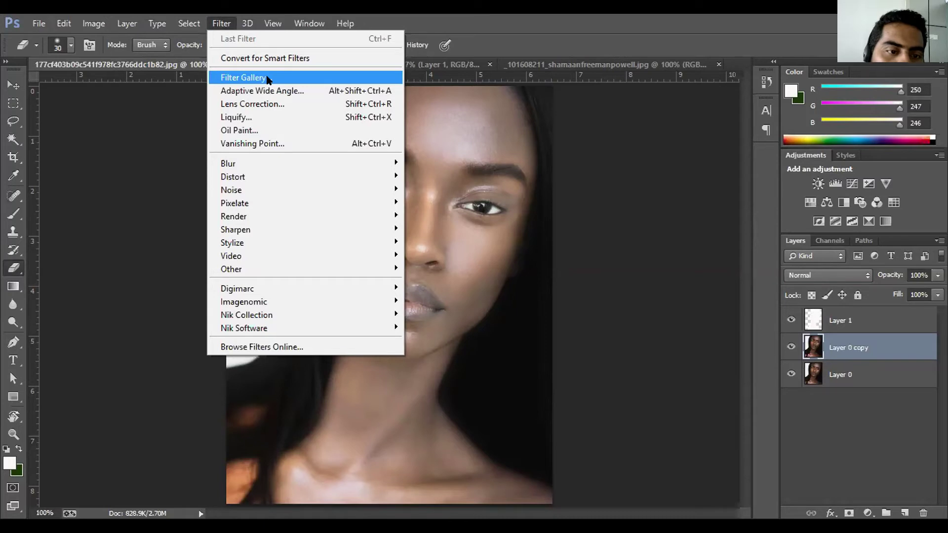
left_click(267, 80)
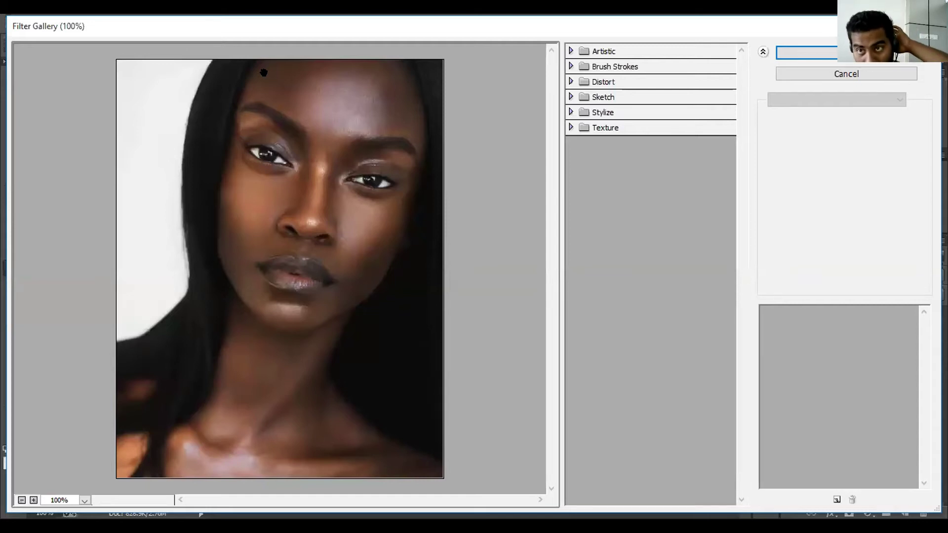
left_click(889, 73)
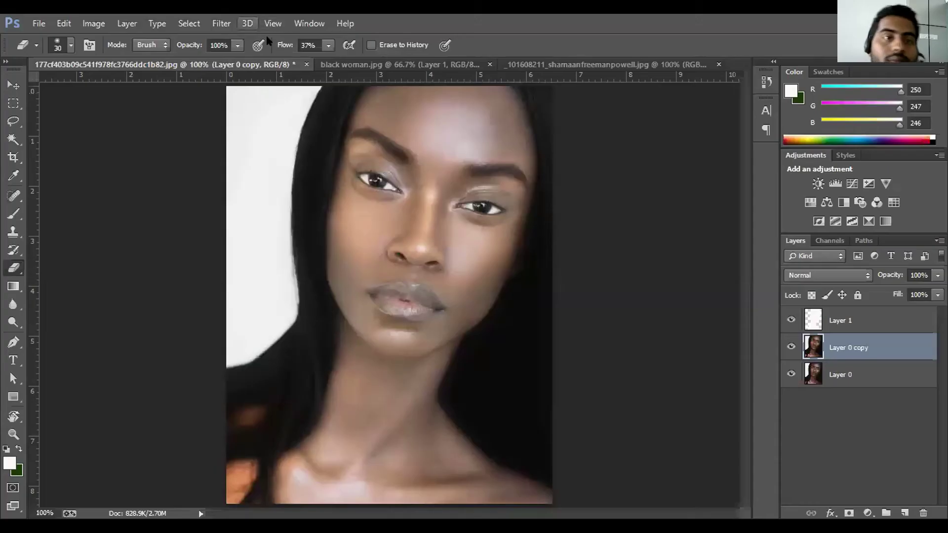
left_click(221, 23)
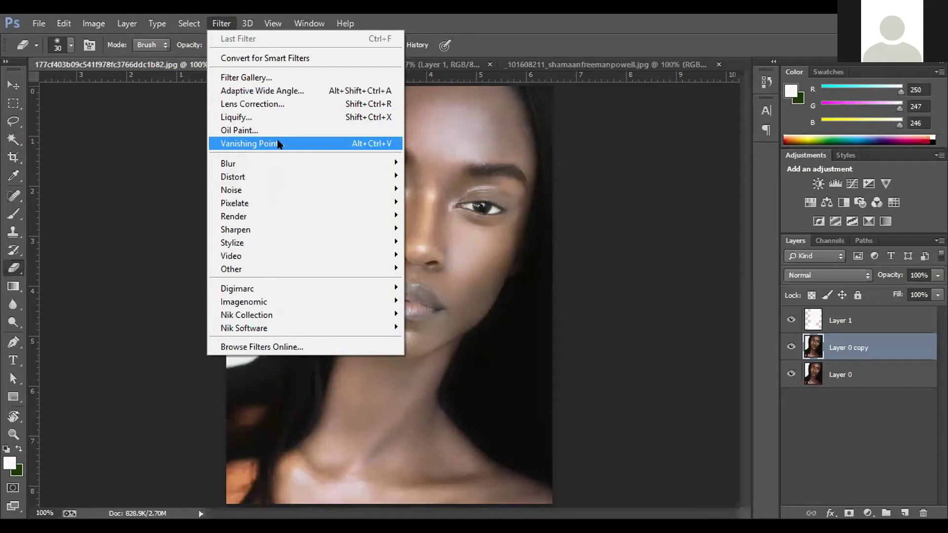
- Open the Vanishing Point filter and cancel it without applying
left_click(279, 144)
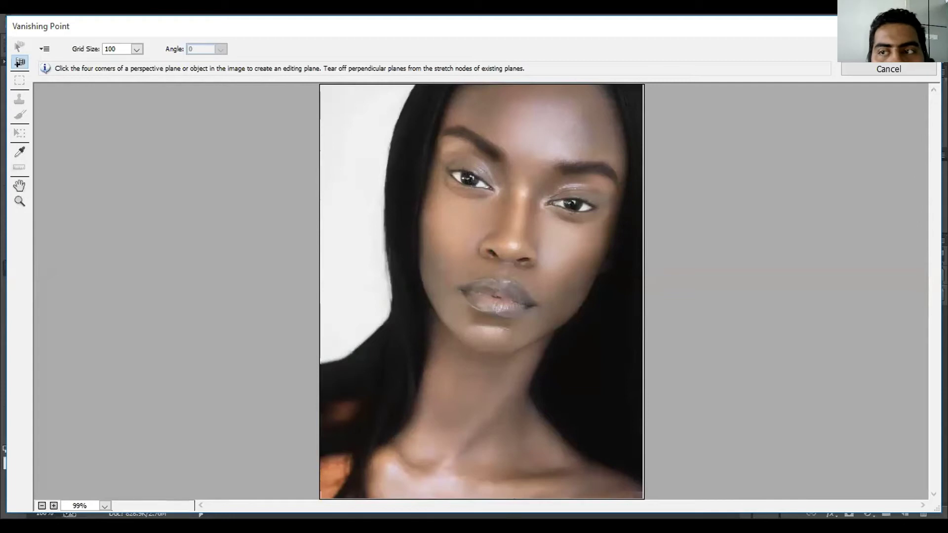
left_click(883, 68)
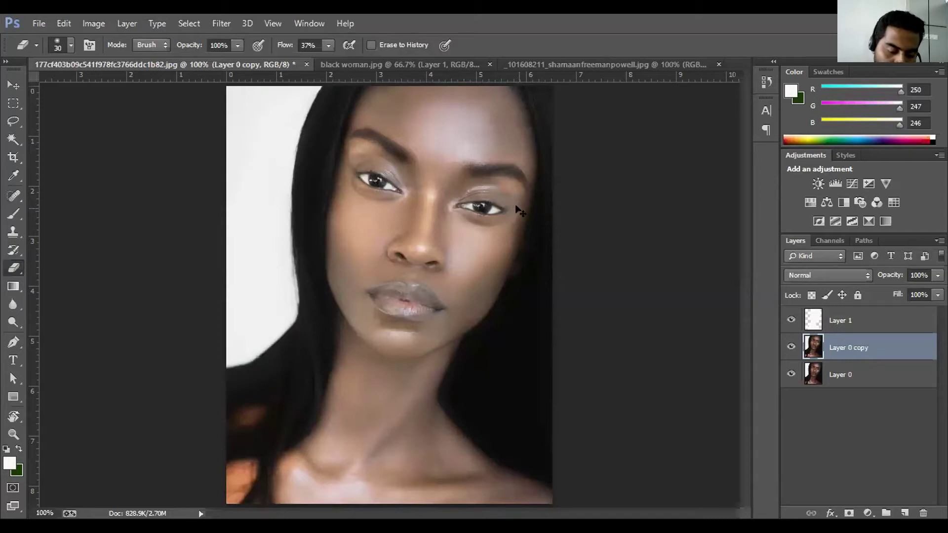
- Apply a Midtones colour balance of about +14, -4, -6 to Layer 0 copy
key("ctrl+b")
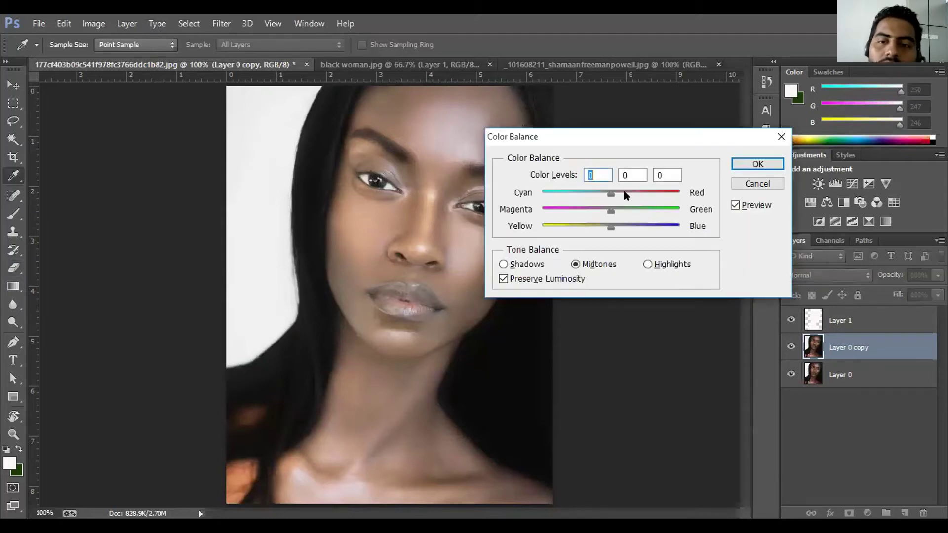
mouse_move(611, 194)
left_mouse_down()
mouse_move(627, 196)
mouse_move(605, 206)
mouse_move(603, 228)
left_mouse_up()
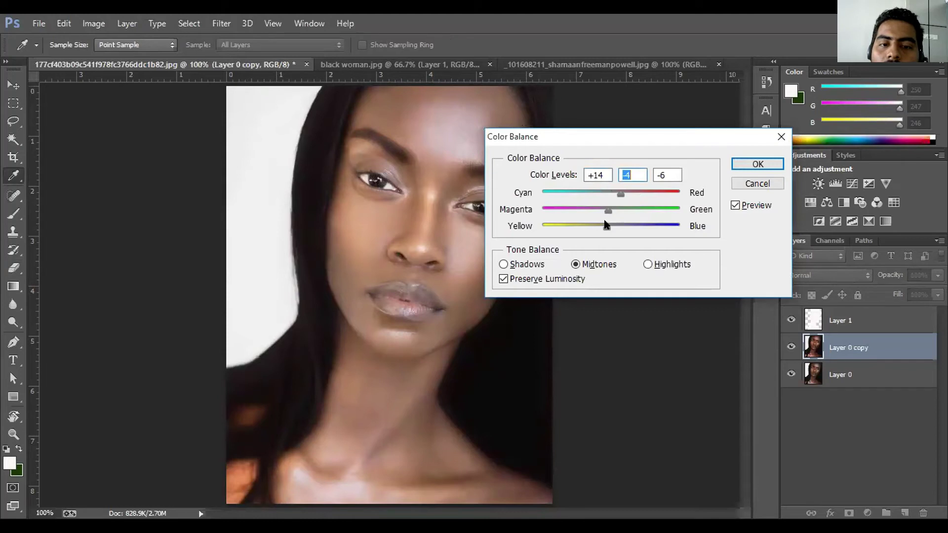
left_click(753, 164)
key("e")
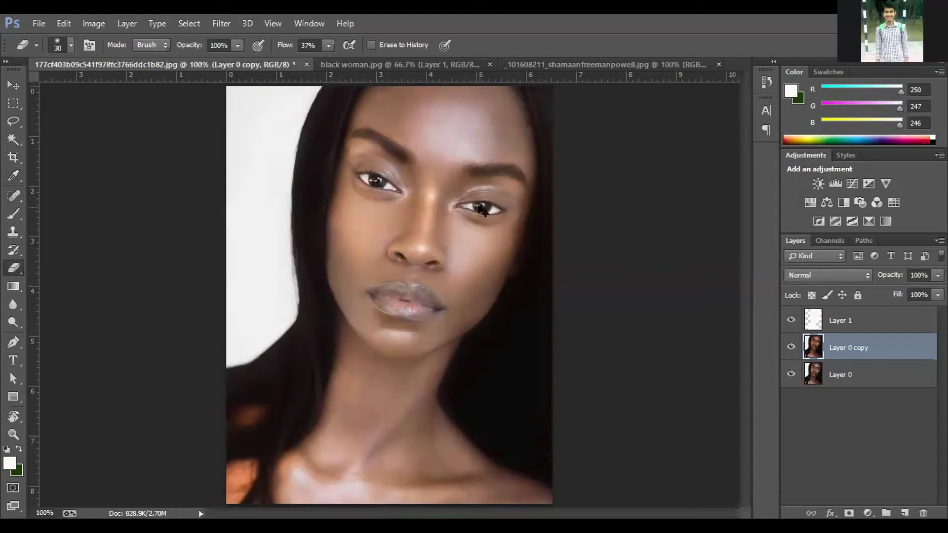
key("ctrl+minus")
key("ctrl+plus")
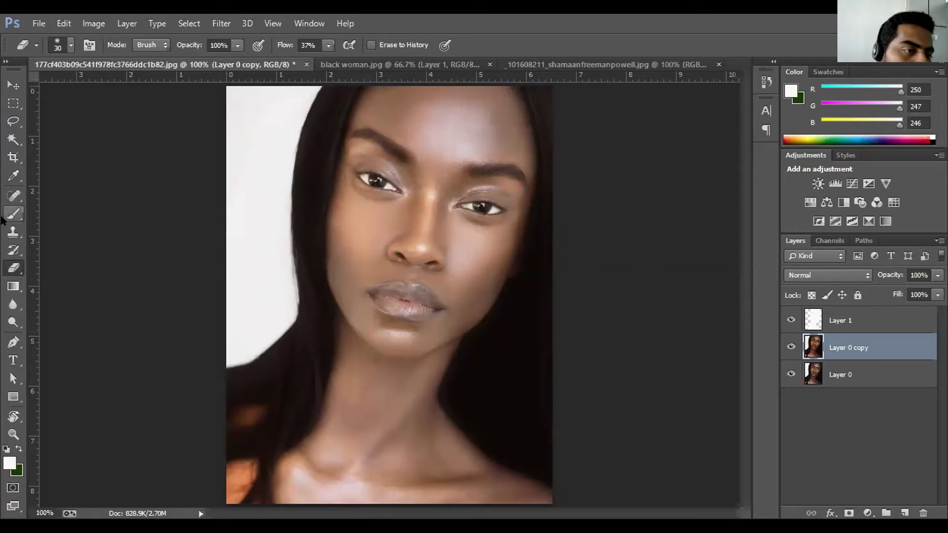
- Brush a Quick Selection across the lips
left_click(13, 121)
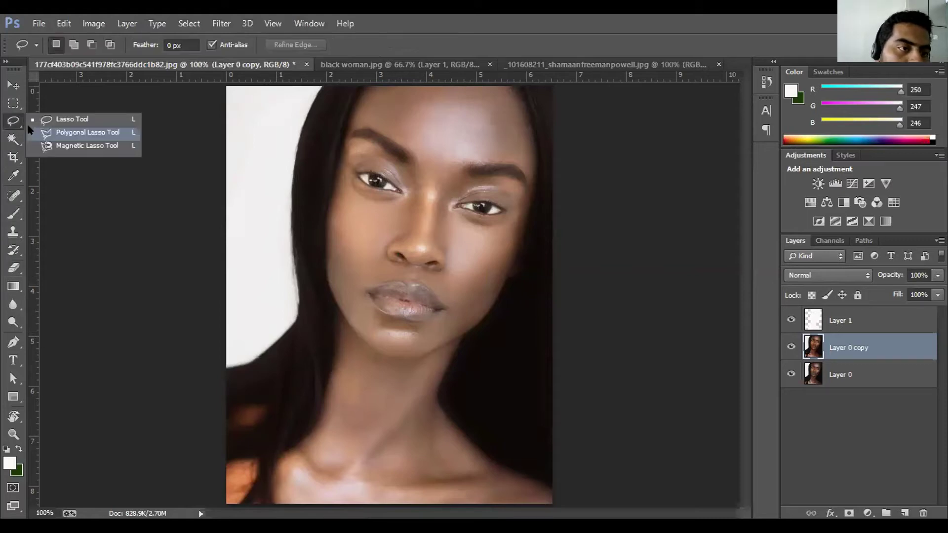
left_click(14, 172)
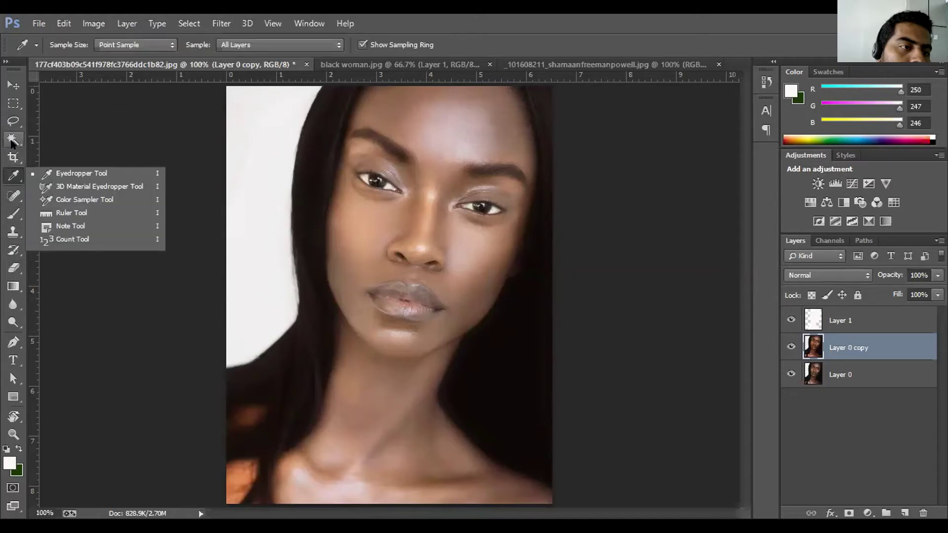
left_click(13, 142)
left_click(74, 140)
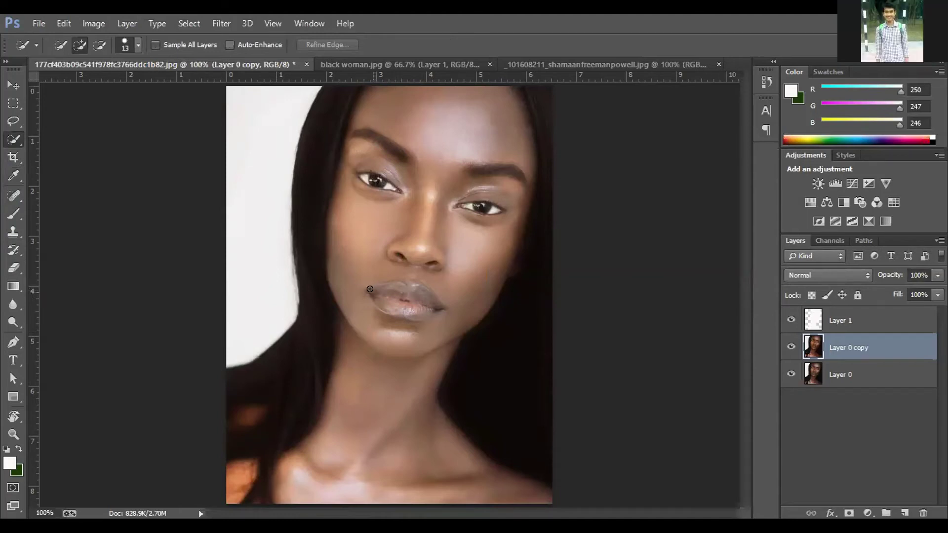
left_click_drag(376, 289, 408, 287)
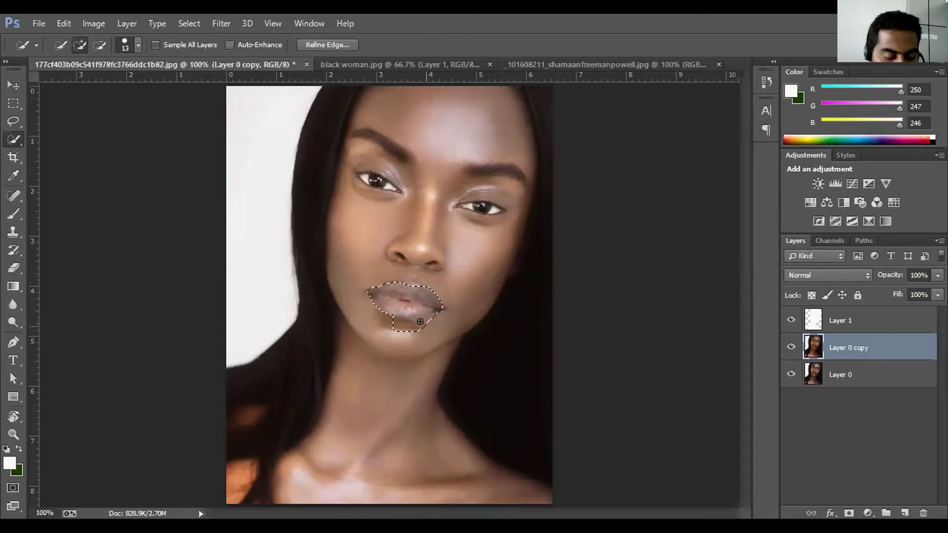
- Refine the lip selection, toggling Alt to subtract and add areas
key("alt")
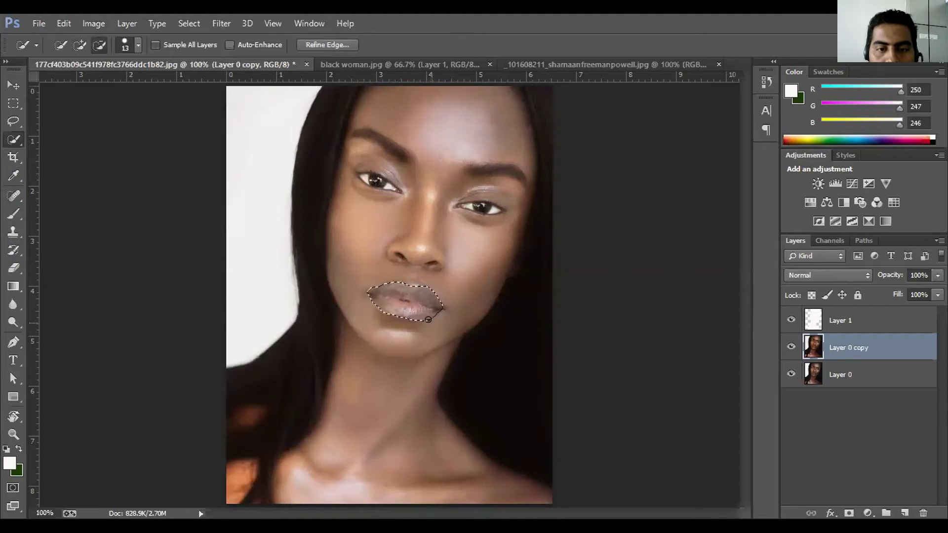
key("alt")
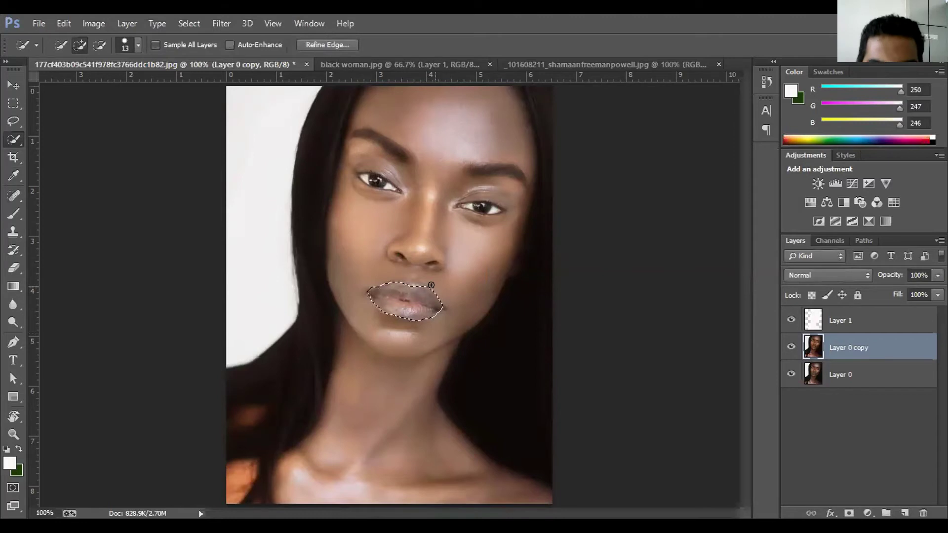
key("alt")
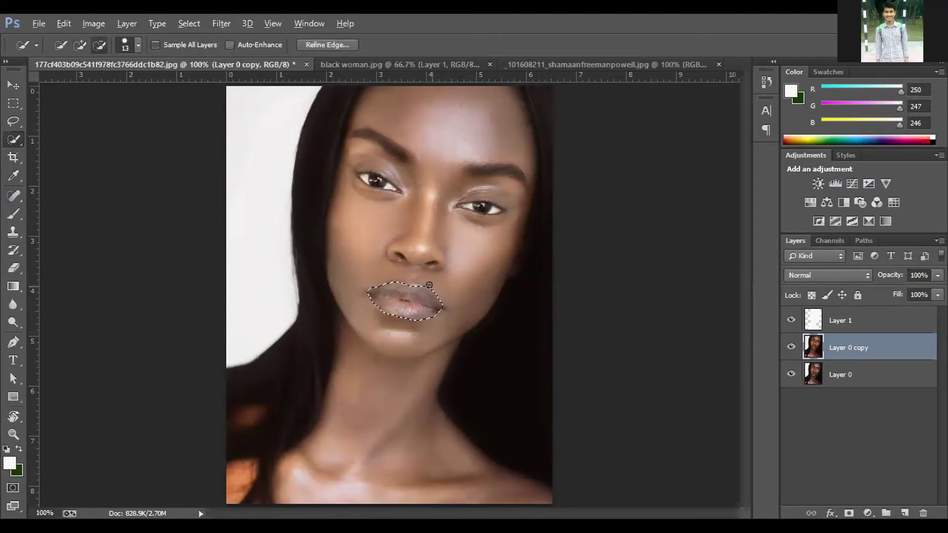
key("alt")
key("alt")
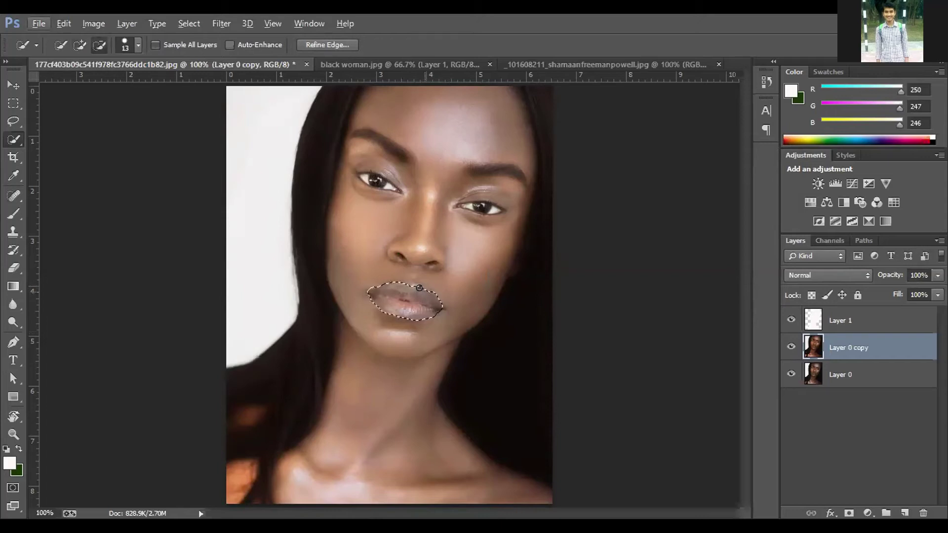
key("alt")
key("alt")
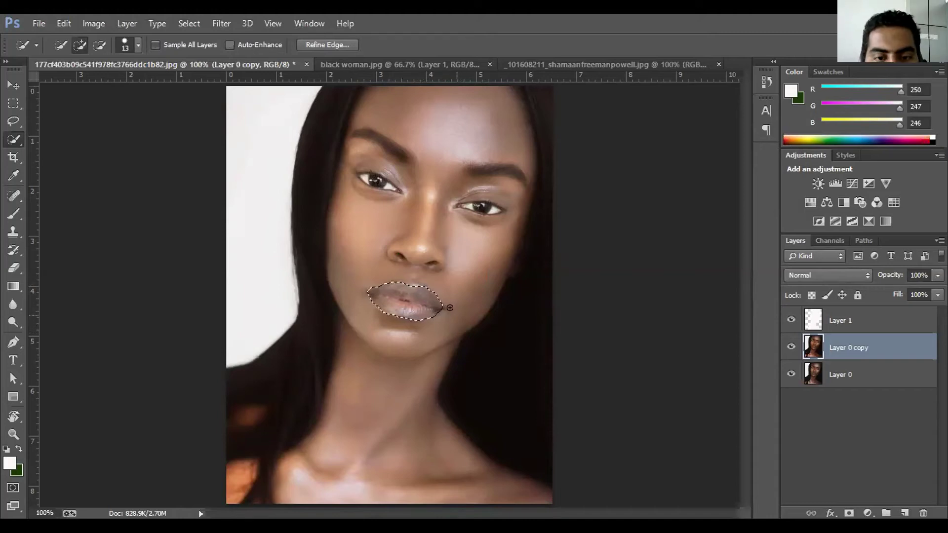
key("alt")
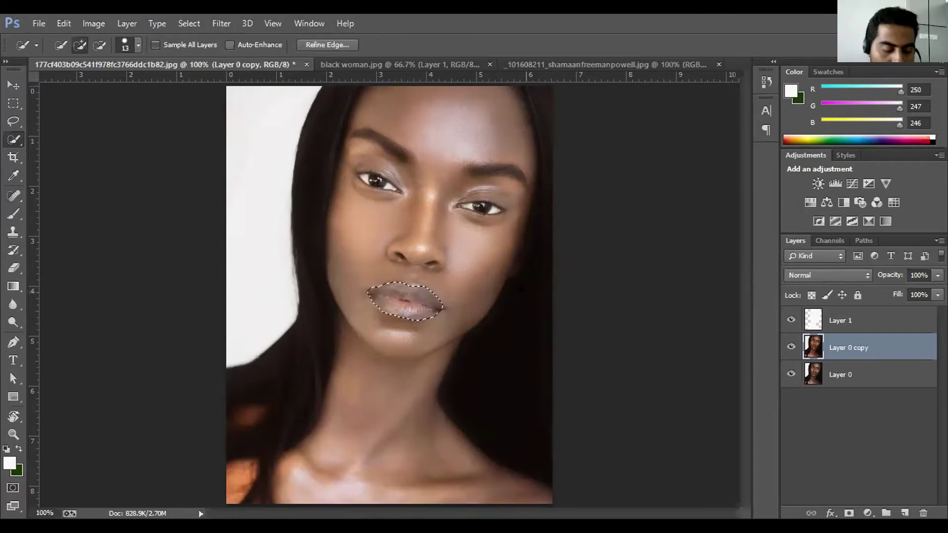
- Give the lips a Midtones colour balance of +38, -11, 0, then deselect
key("ctrl+b")
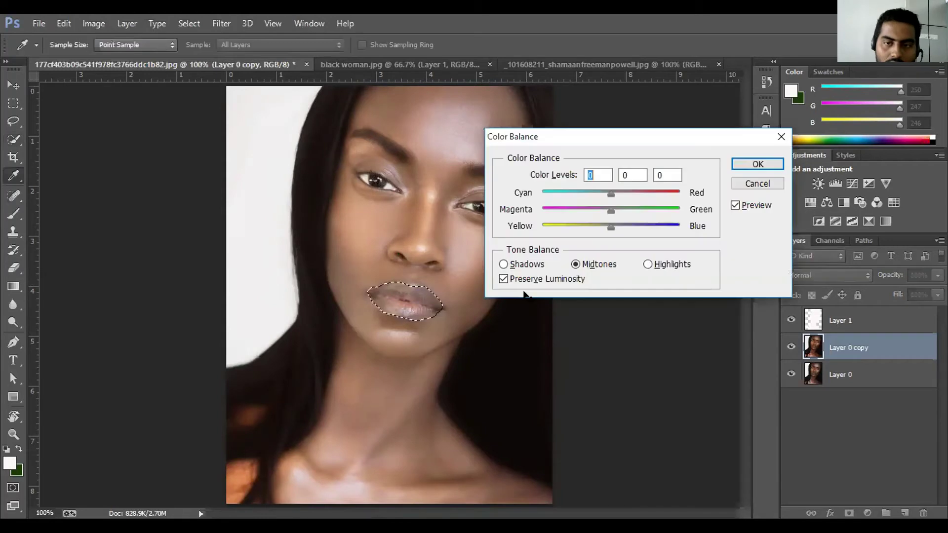
left_click_drag(613, 195, 635, 197)
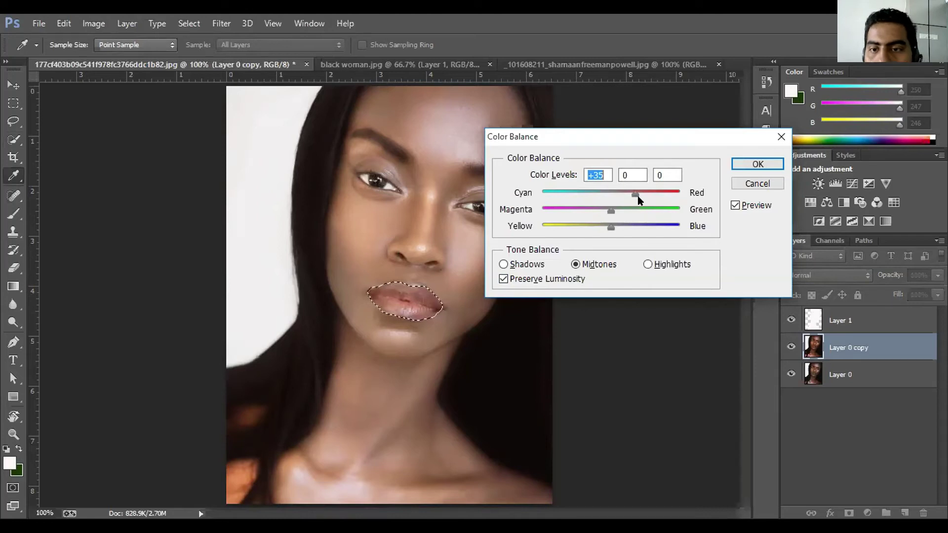
mouse_move(611, 210)
left_mouse_down()
mouse_move(602, 210)
mouse_move(634, 196)
left_mouse_up()
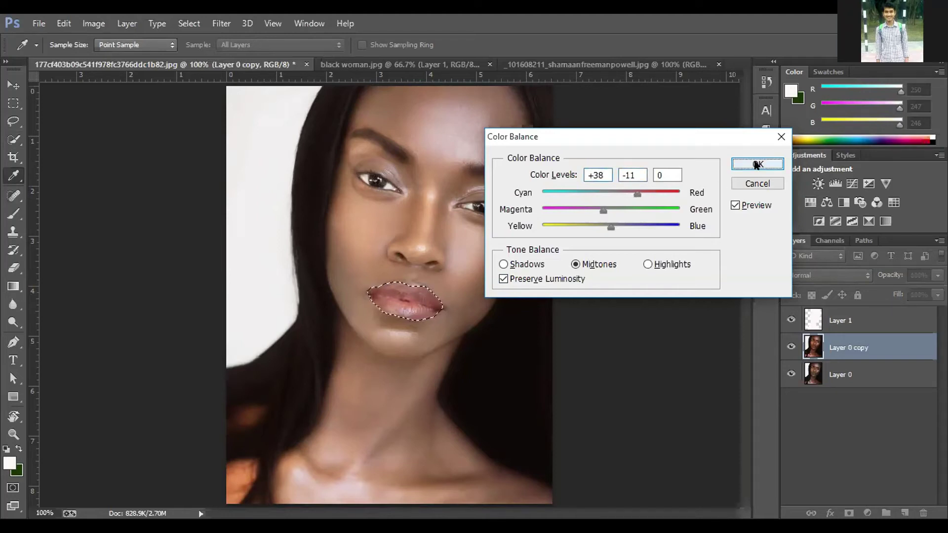
left_click(756, 164)
key("w")
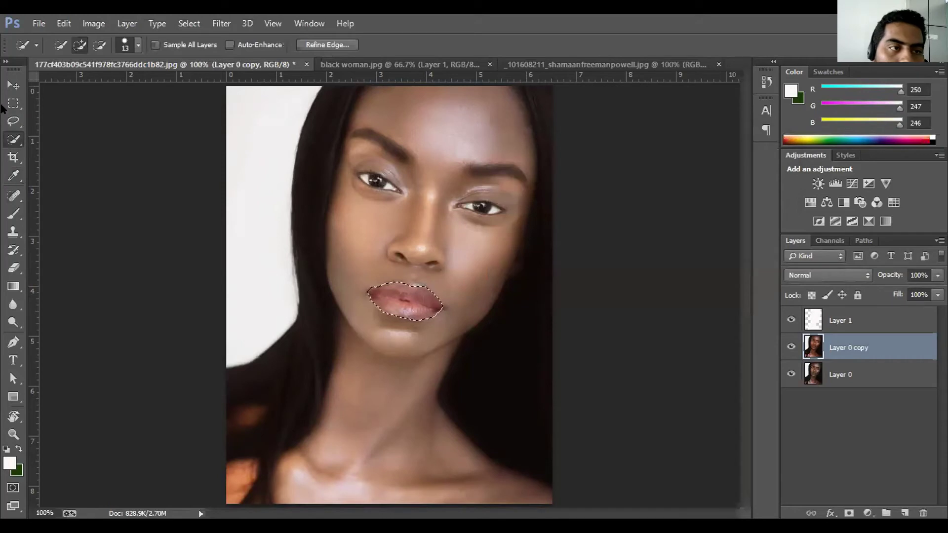
left_click(14, 103)
key("ctrl+d")
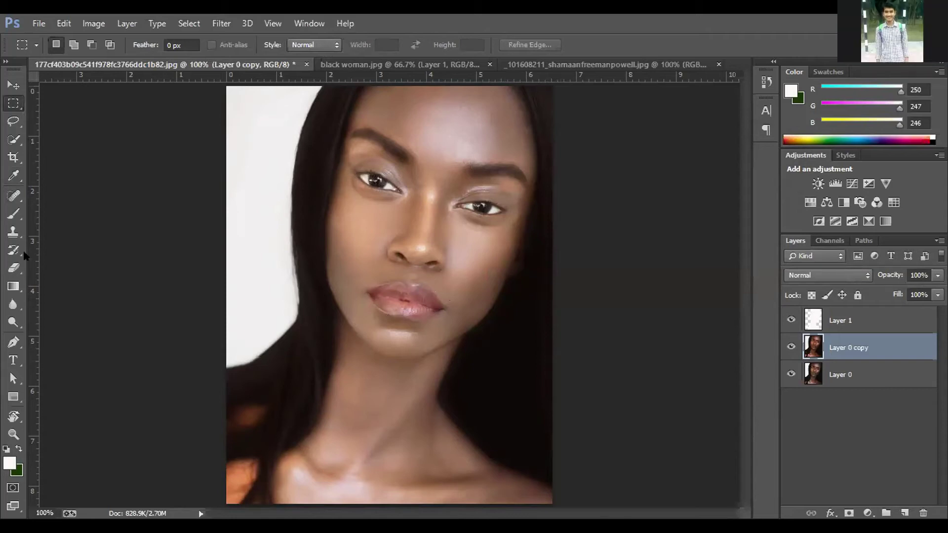
left_click(13, 305)
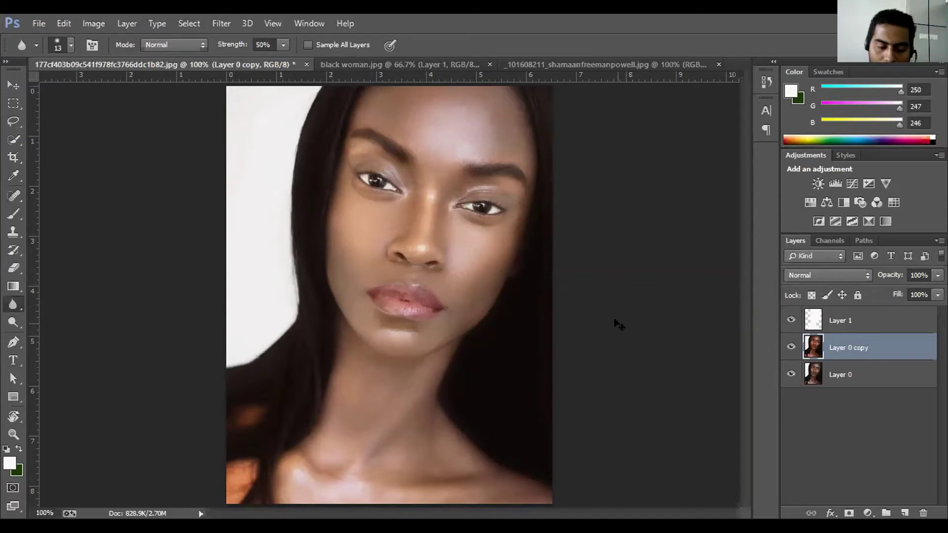
key("ctrl+minus")
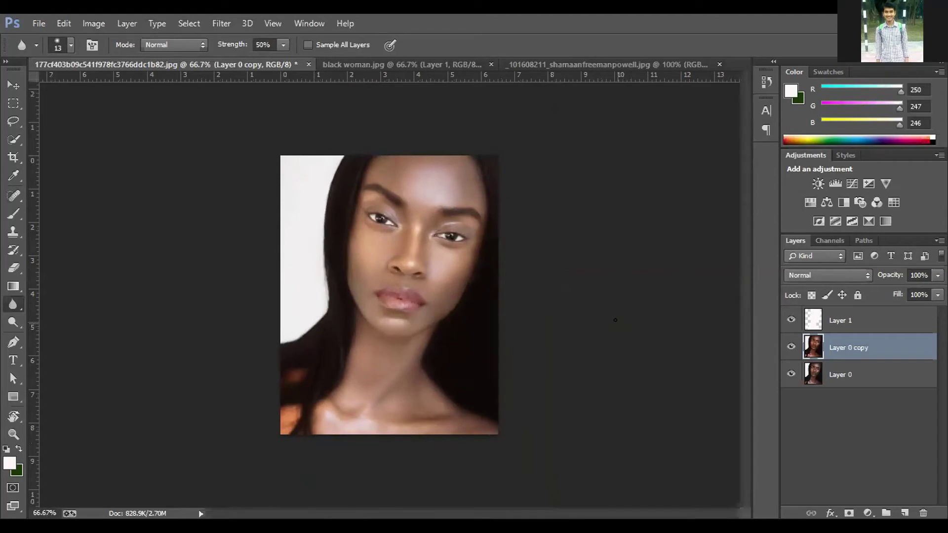
left_click(790, 320)
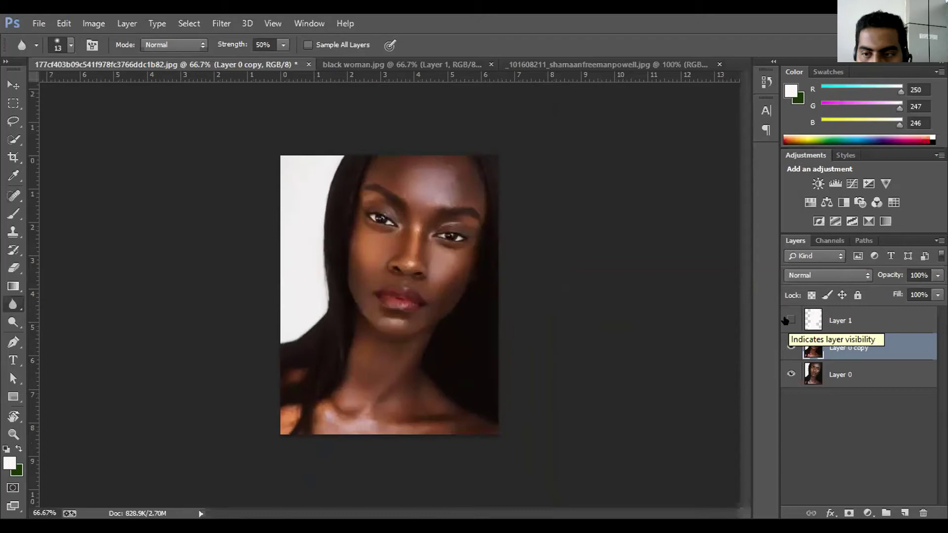
left_click(789, 320)
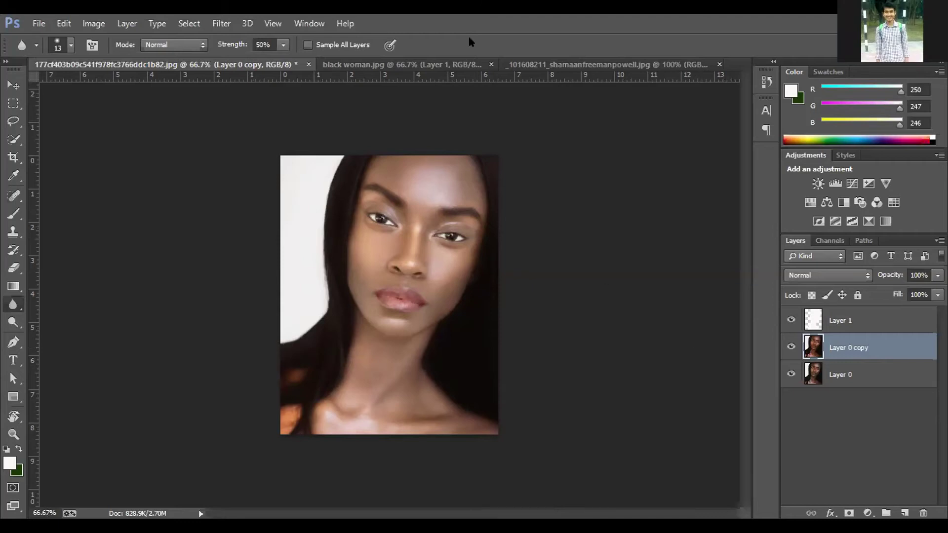
- Switch to the braided-hair portrait, then open and cancel the Custom filter
left_click(523, 68)
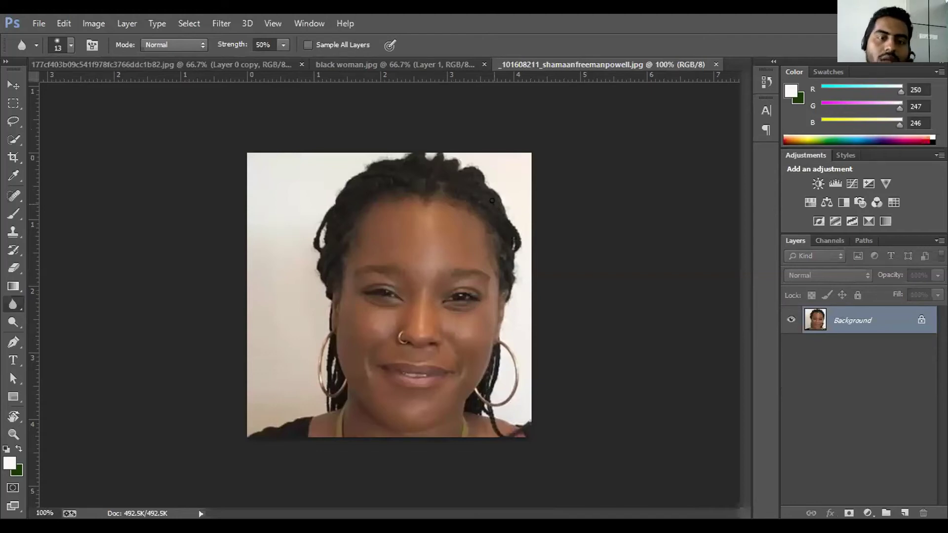
key("alt+t")
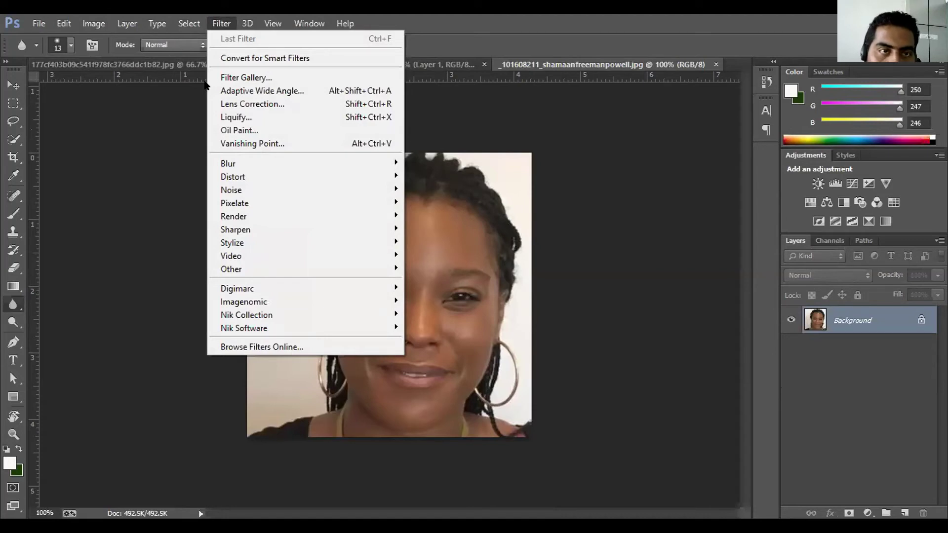
key("Escape")
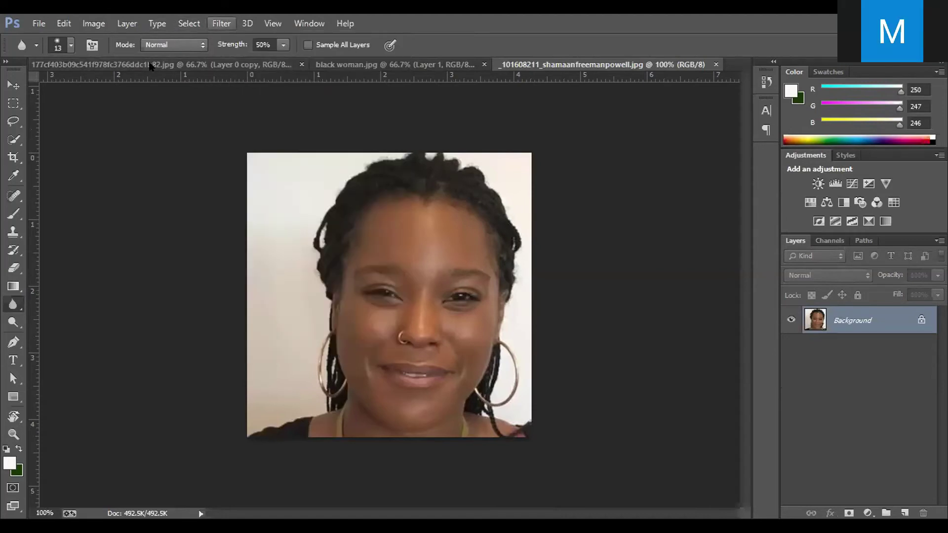
key("alt+t")
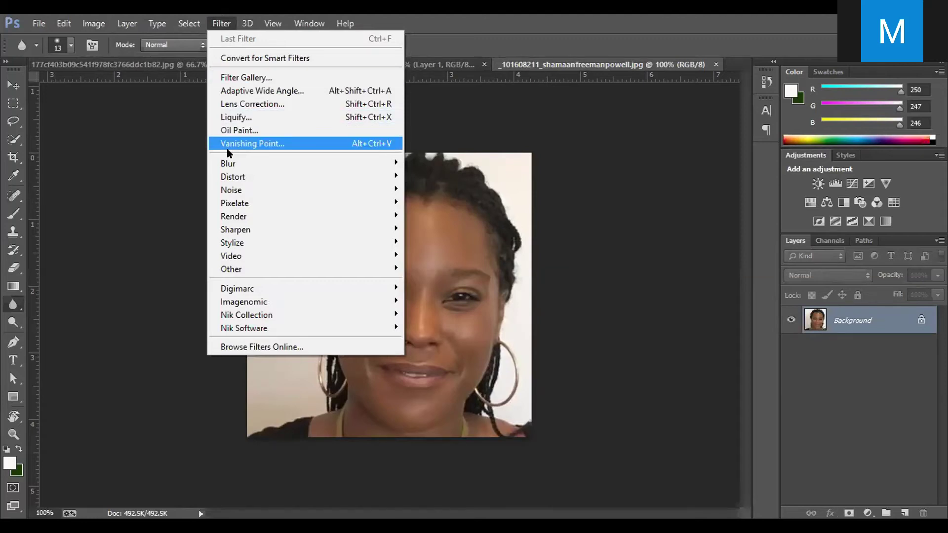
mouse_move(231, 268)
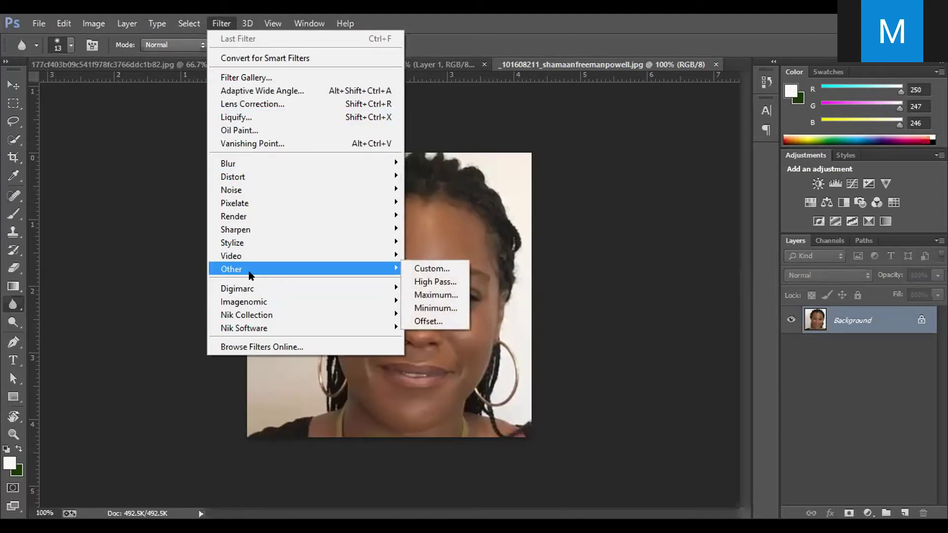
left_click(438, 268)
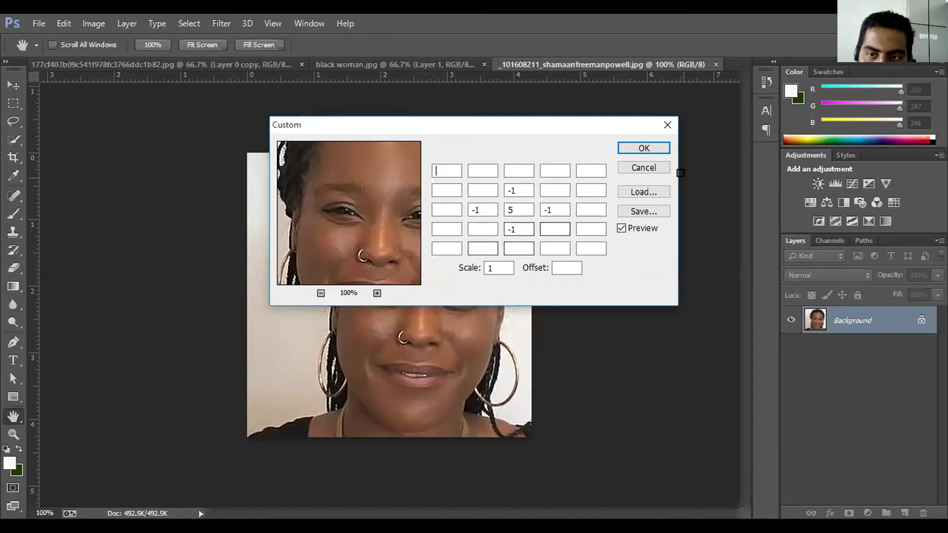
left_click(655, 167)
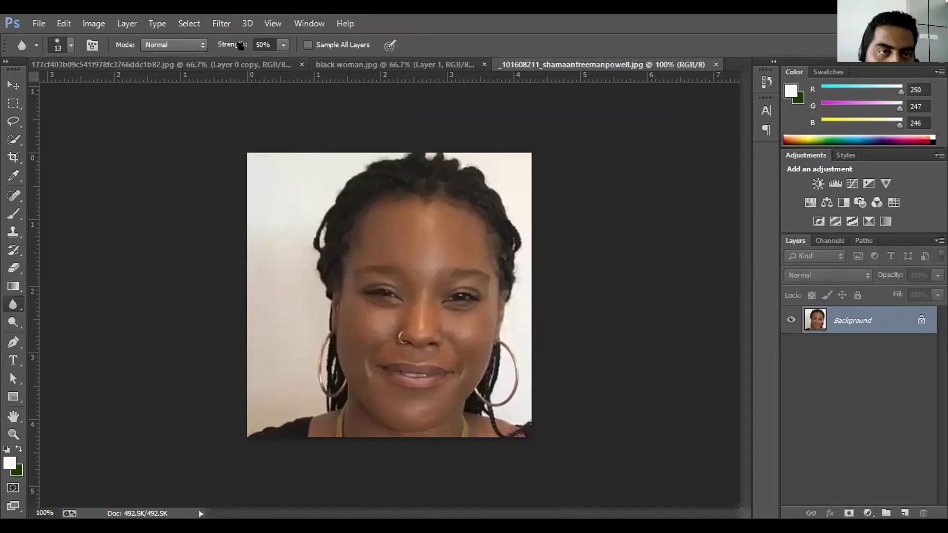
left_click(221, 23)
mouse_move(231, 190)
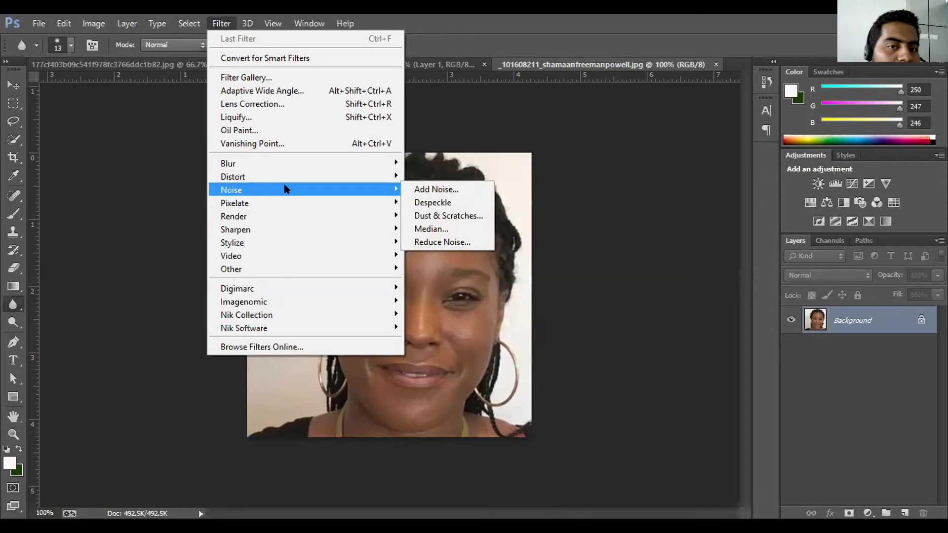
key("Escape")
key("Escape")
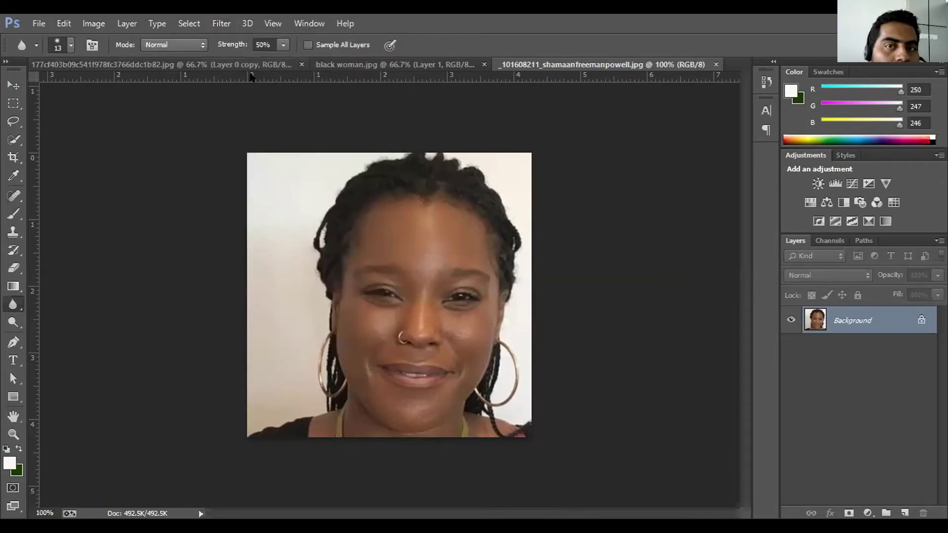
key("alt+t")
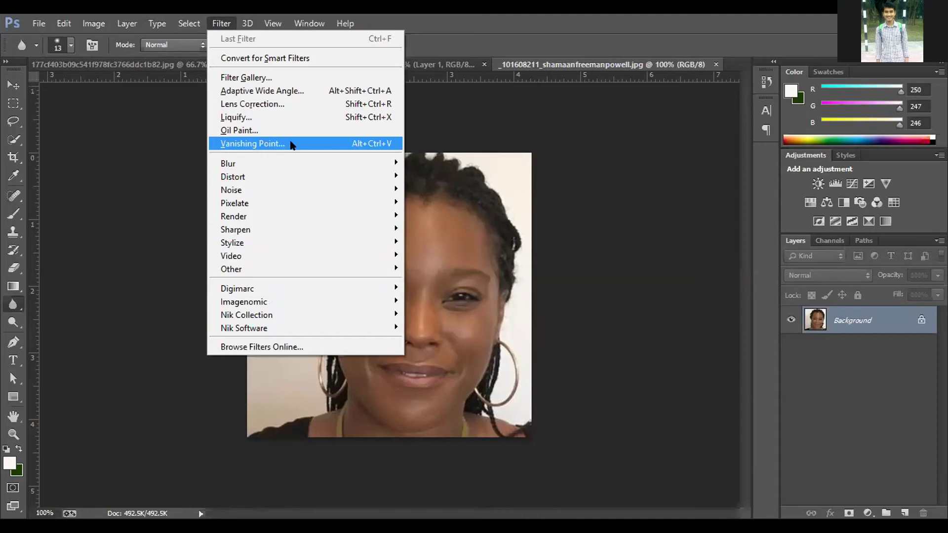
left_click(268, 102)
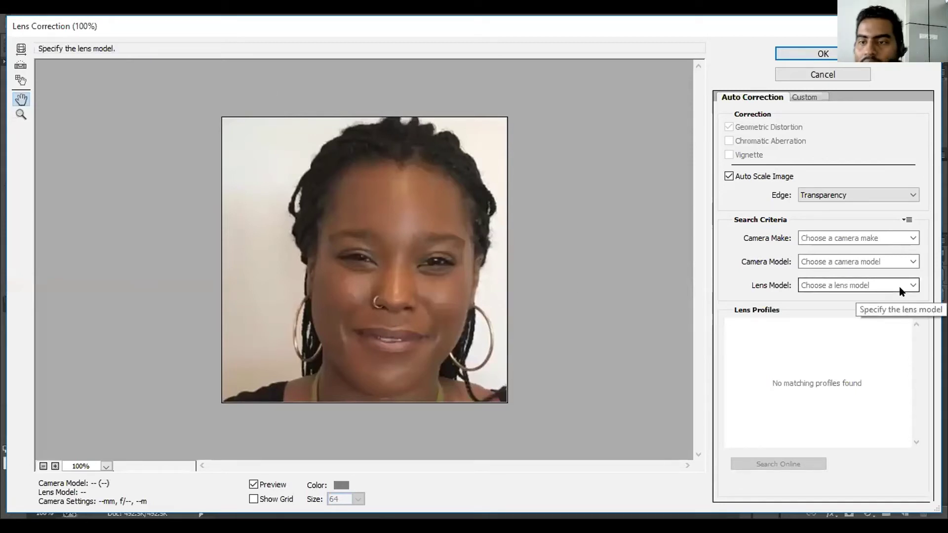
left_click(907, 243)
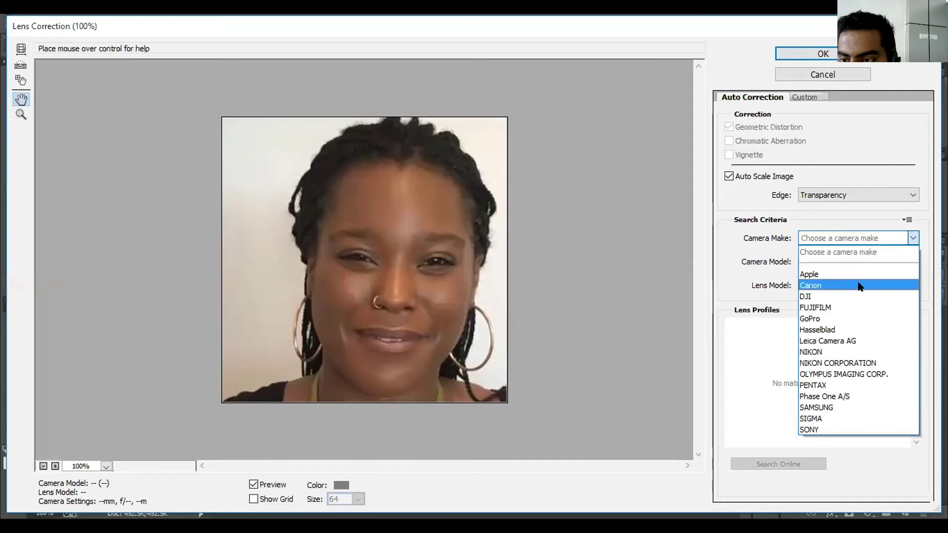
left_click(840, 307)
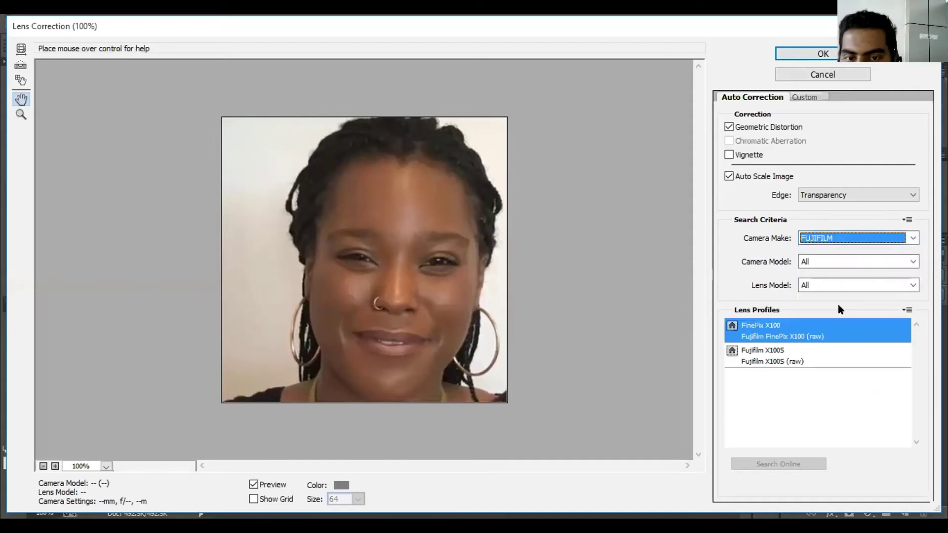
left_click(903, 242)
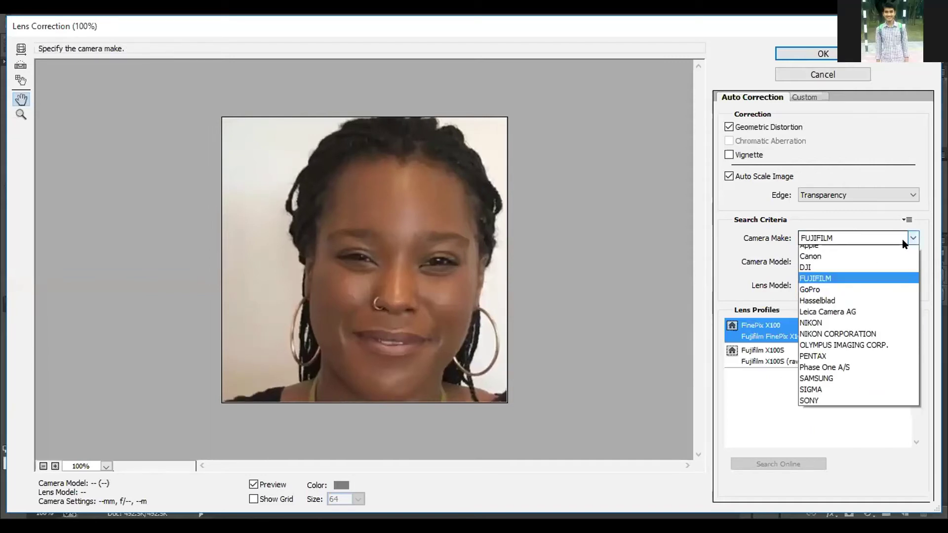
left_click(903, 246)
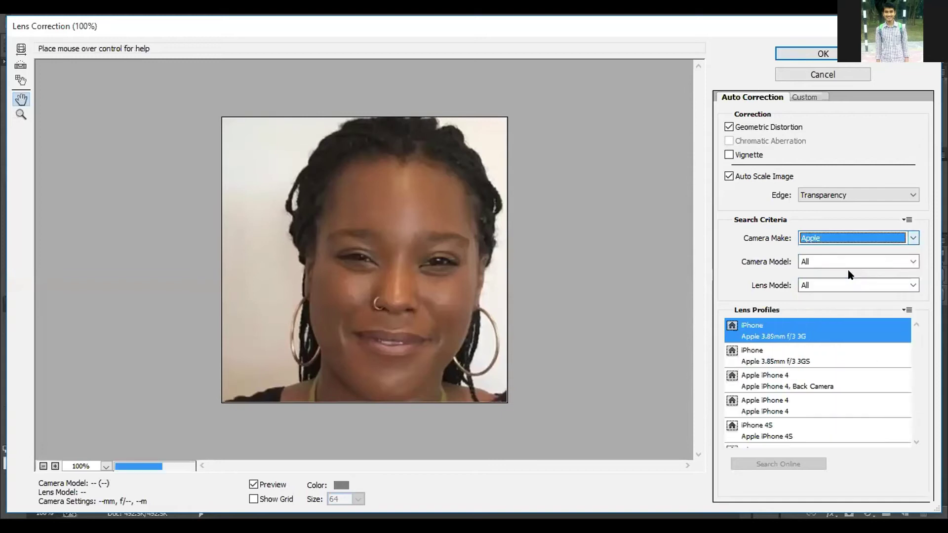
left_click(911, 238)
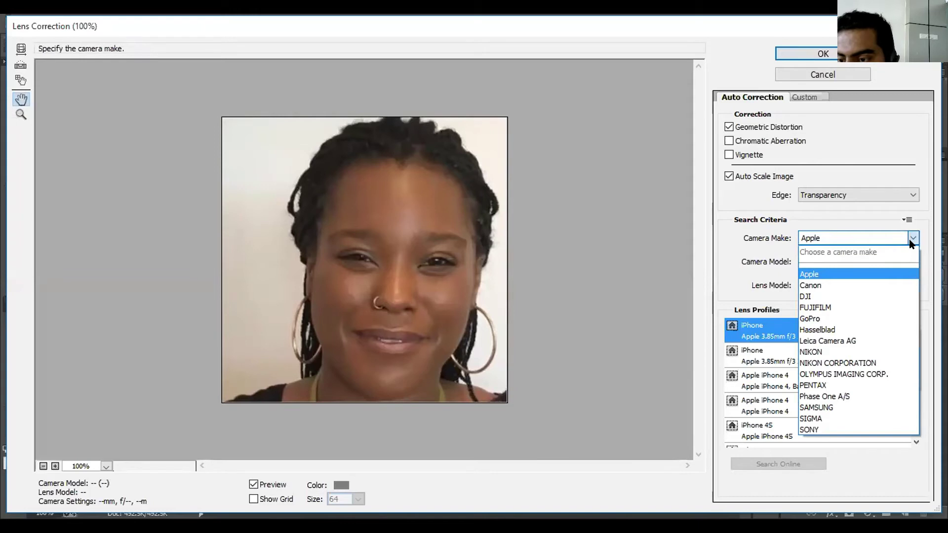
left_click(911, 240)
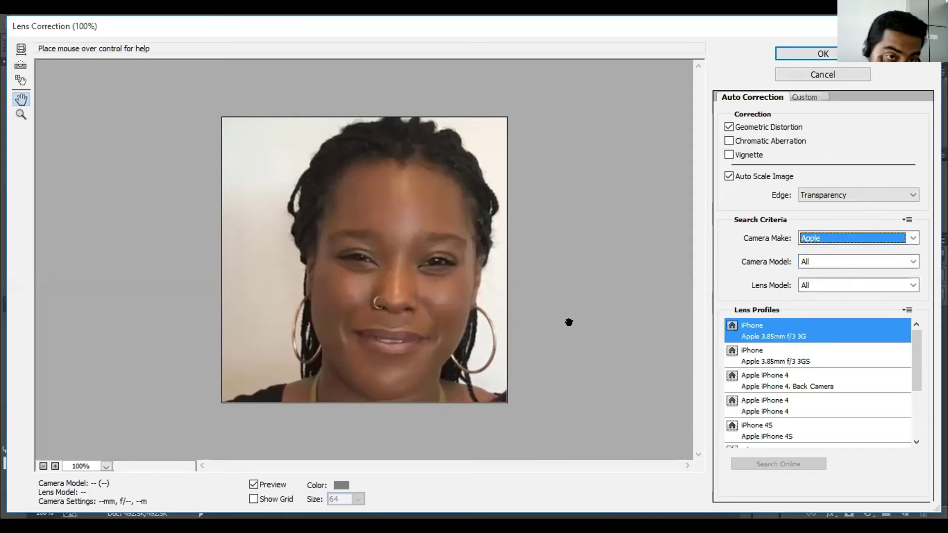
scroll(834, 359, "down", 3)
scroll(834, 359, "up", 3)
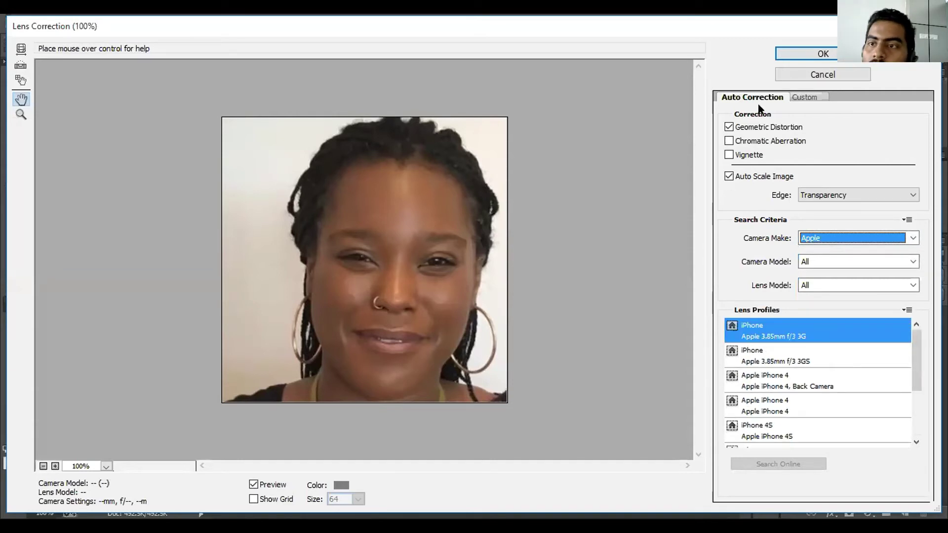
left_click(804, 73)
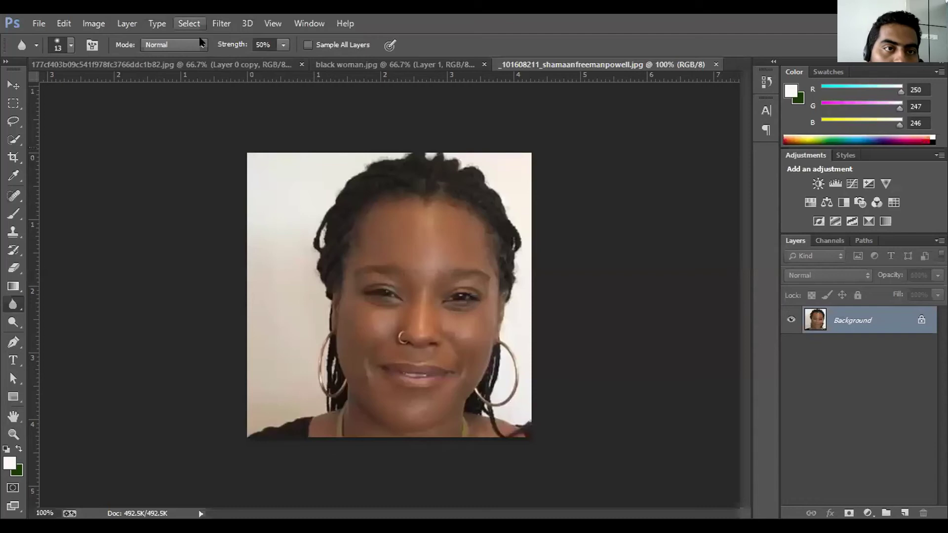
left_click(221, 23)
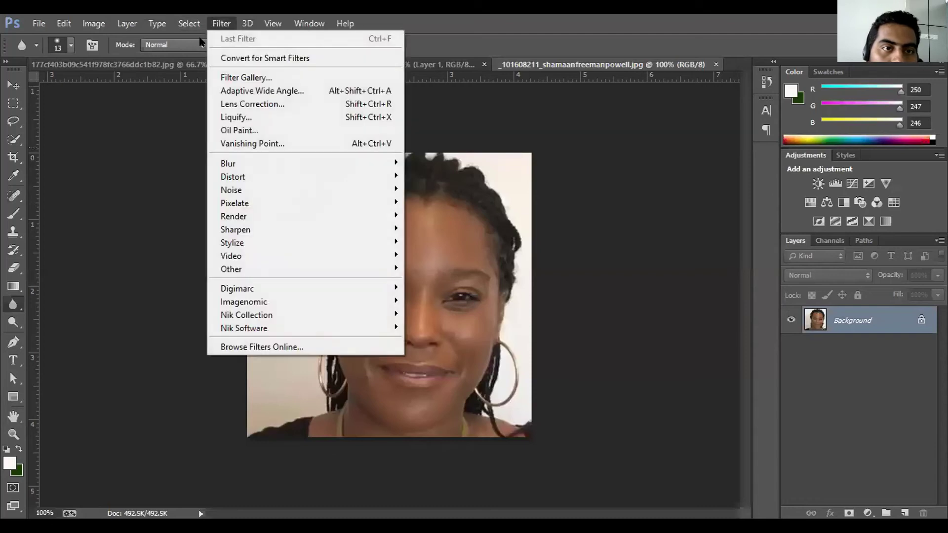
left_click(245, 105)
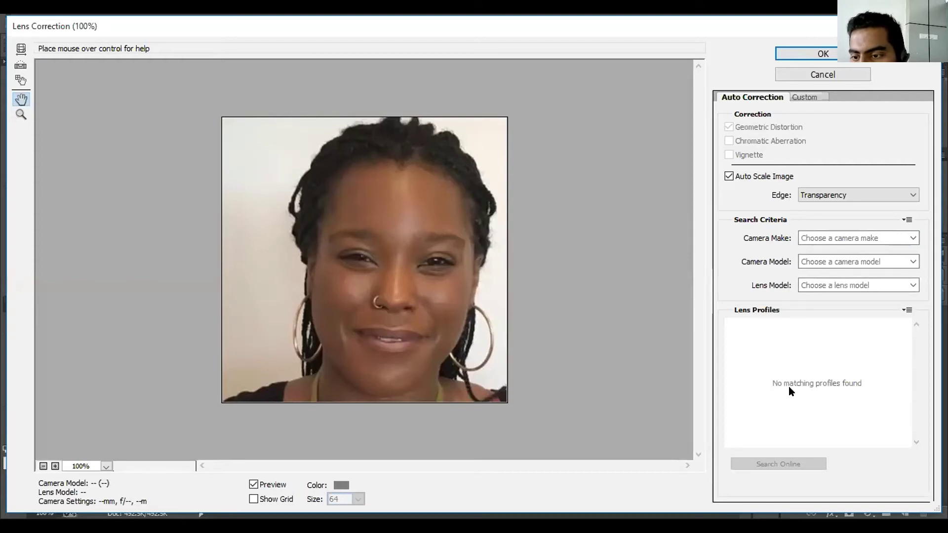
left_click(907, 310)
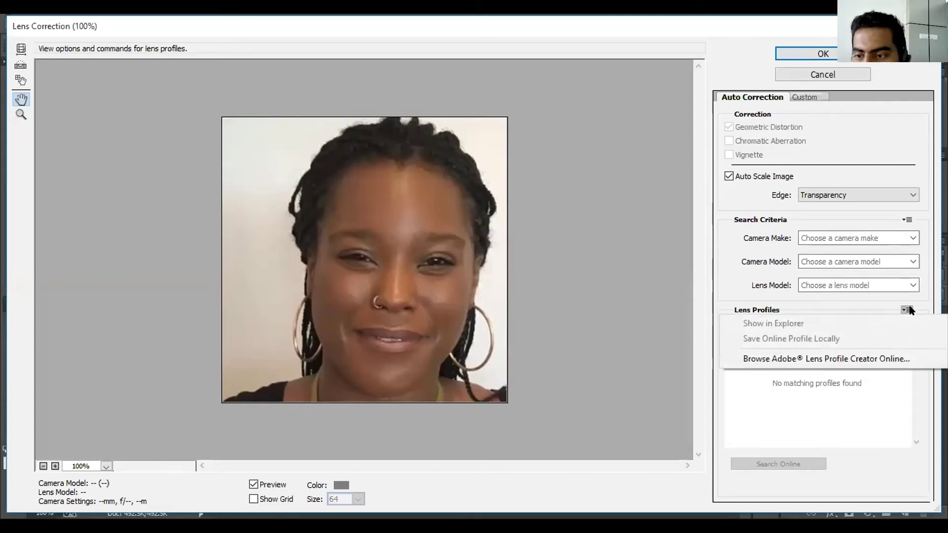
left_click(910, 437)
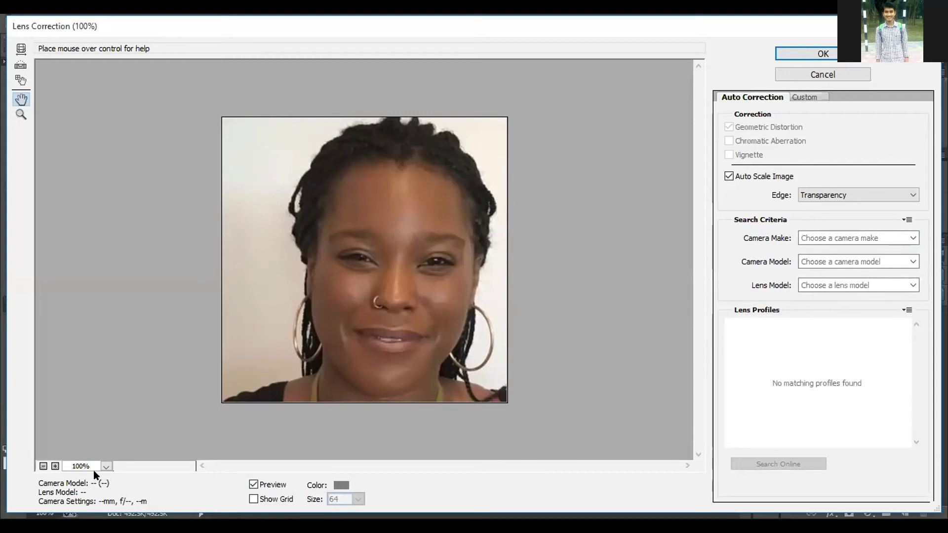
left_click(55, 466)
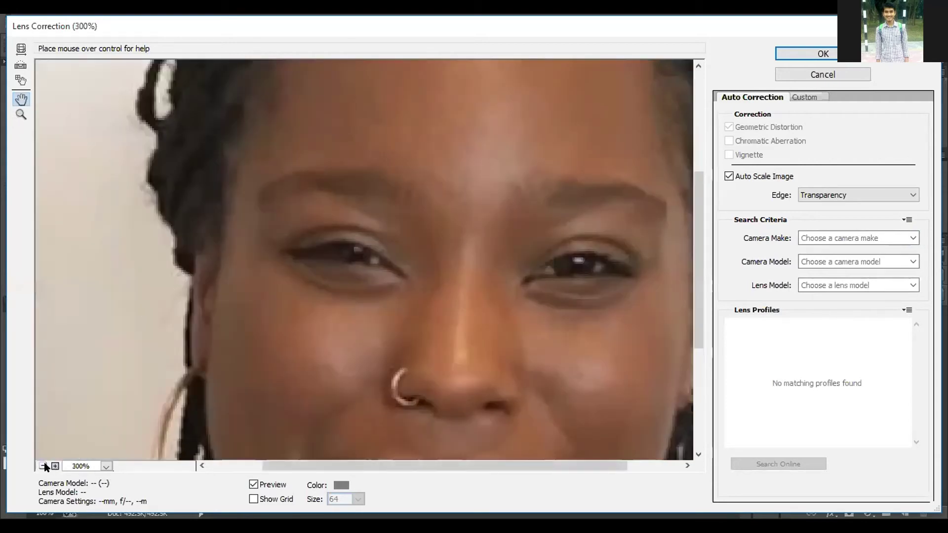
left_click(44, 466)
left_click(44, 466)
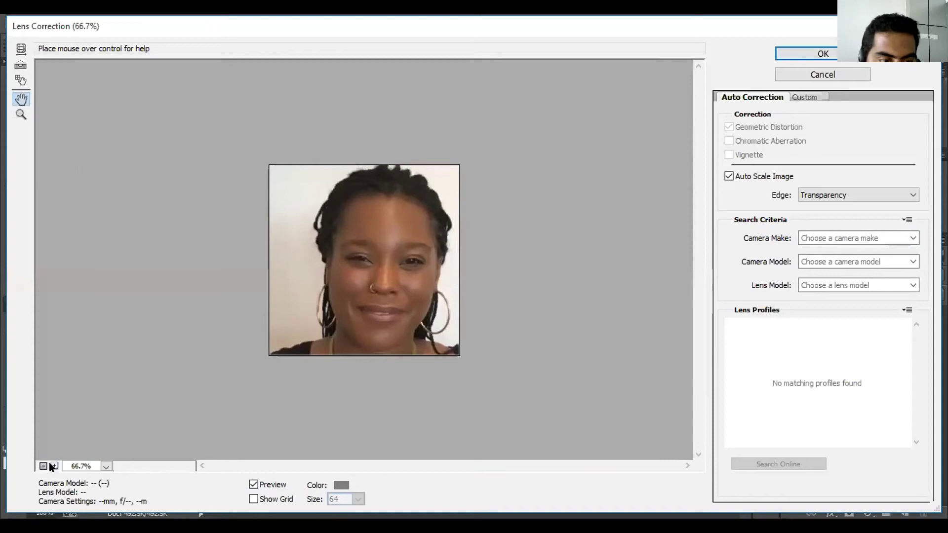
left_click(53, 466)
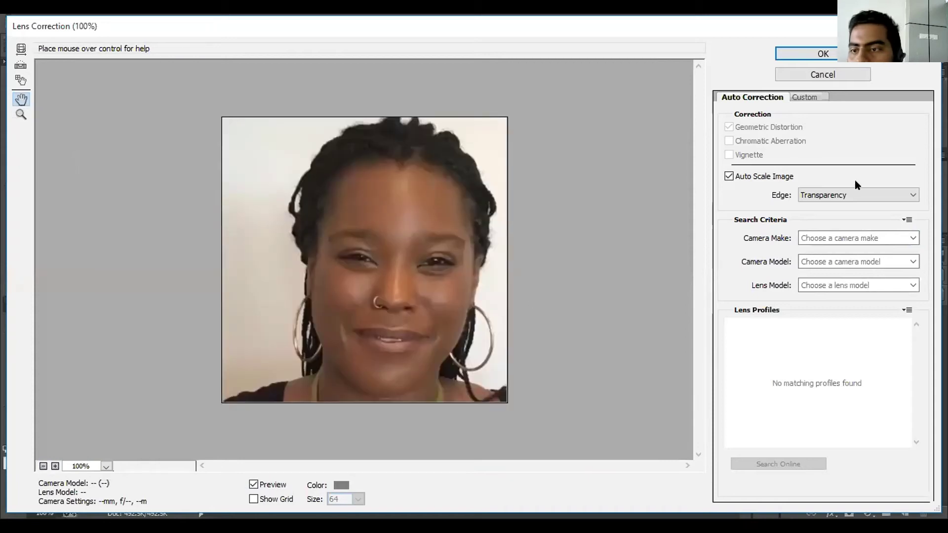
left_click(899, 195)
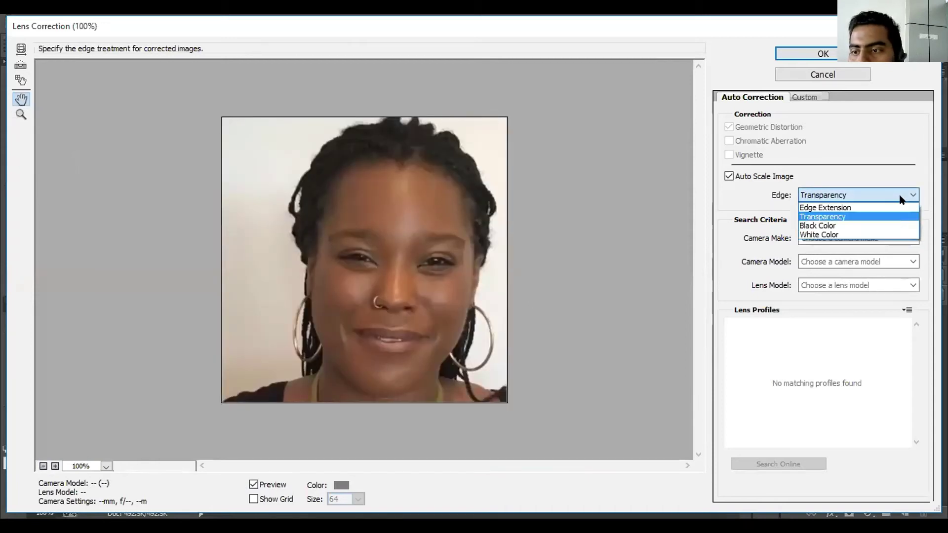
left_click(846, 238)
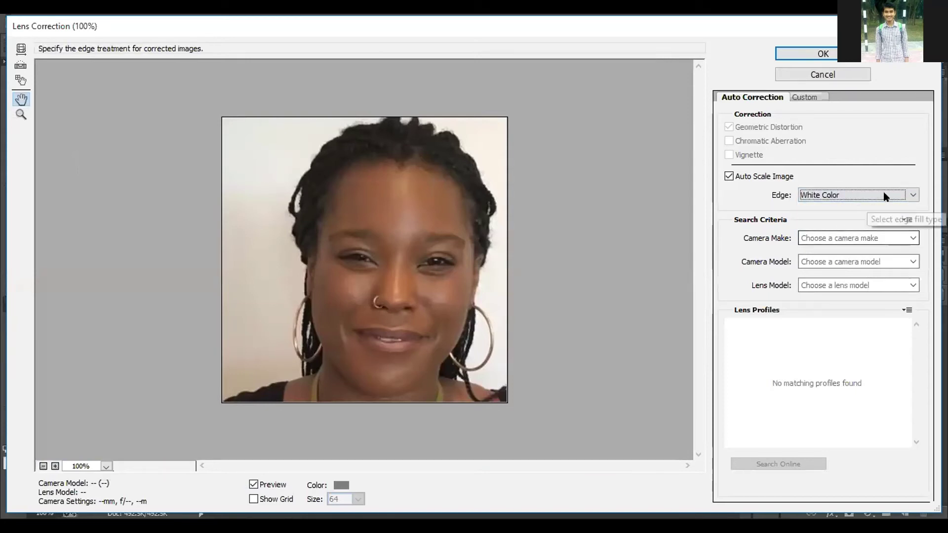
left_click(853, 195)
left_click(854, 214)
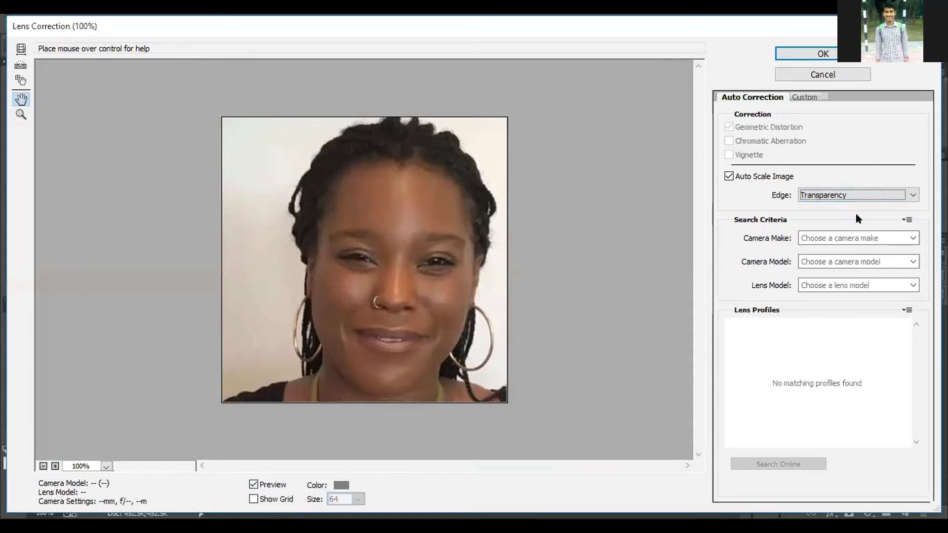
left_click(817, 74)
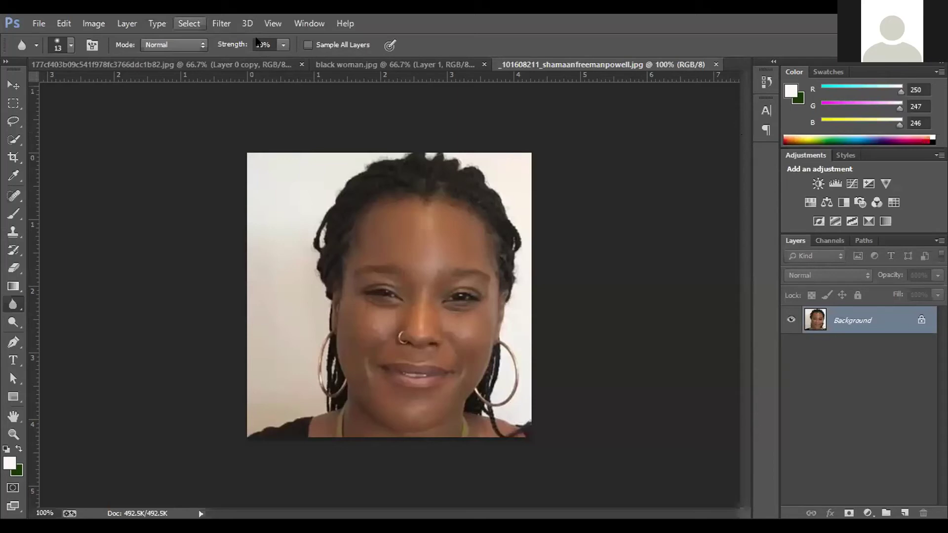
- Apply the Sharpen filter to the braided-hair portrait and unlock its Background as Layer 0
left_click(221, 23)
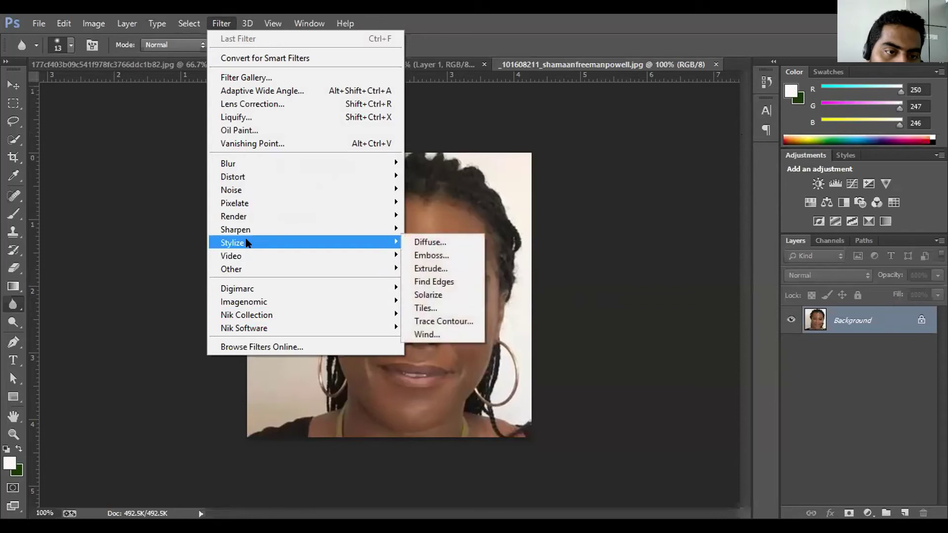
mouse_move(235, 230)
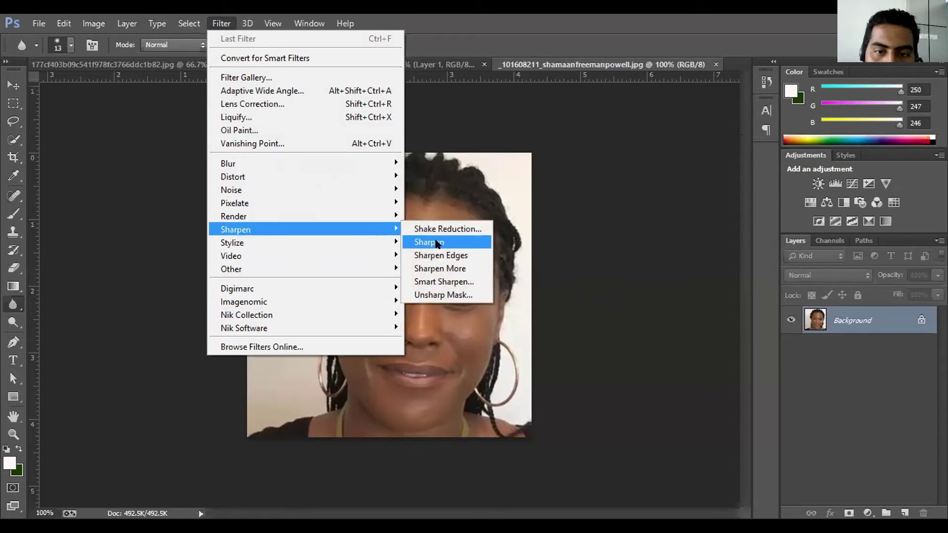
left_click(437, 243)
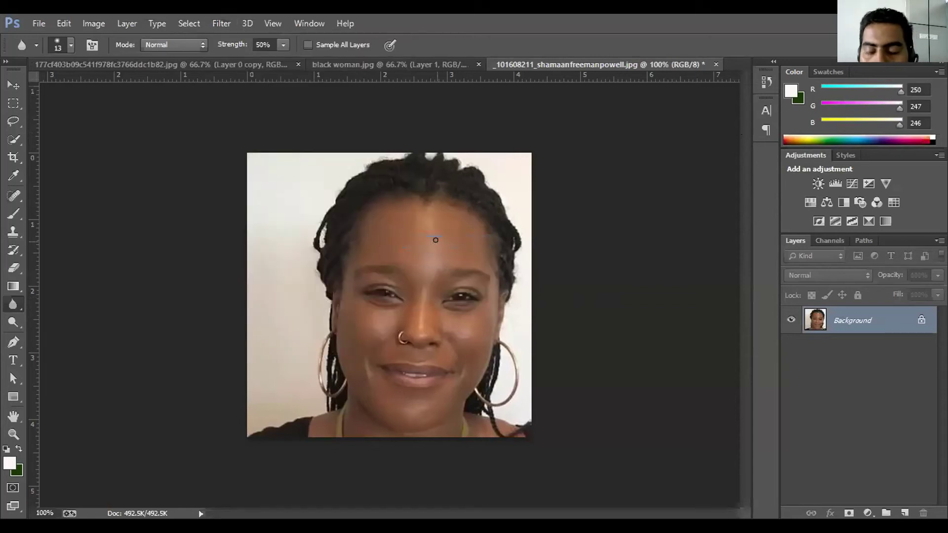
left_click(921, 320)
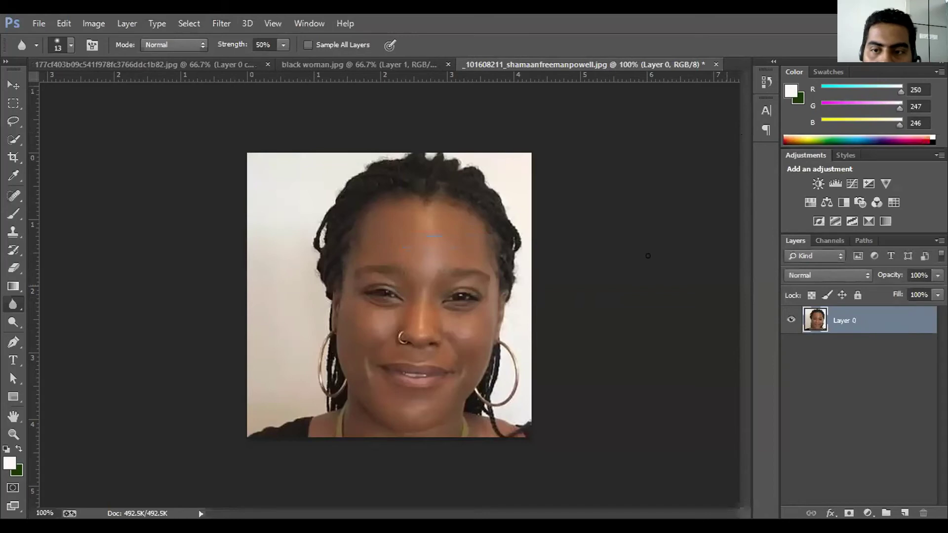
key("alt+t")
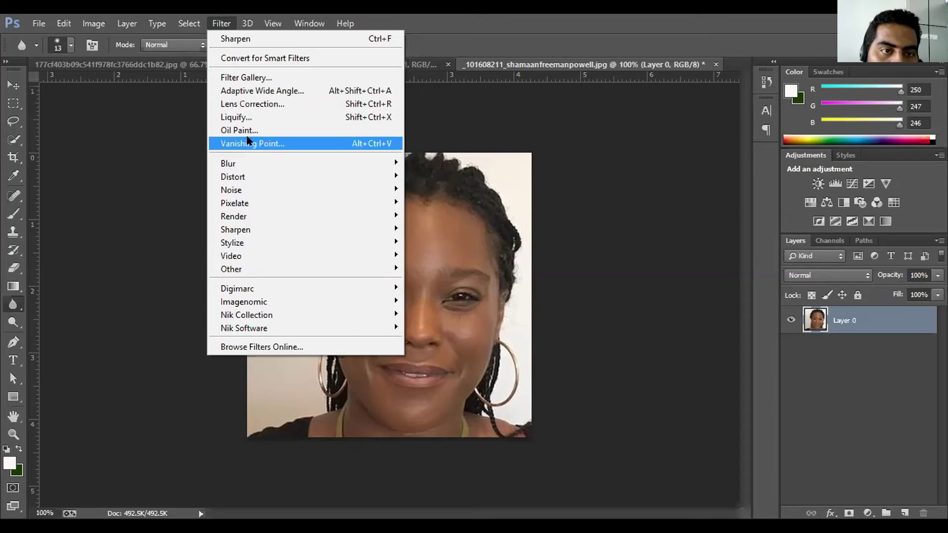
left_click(252, 132)
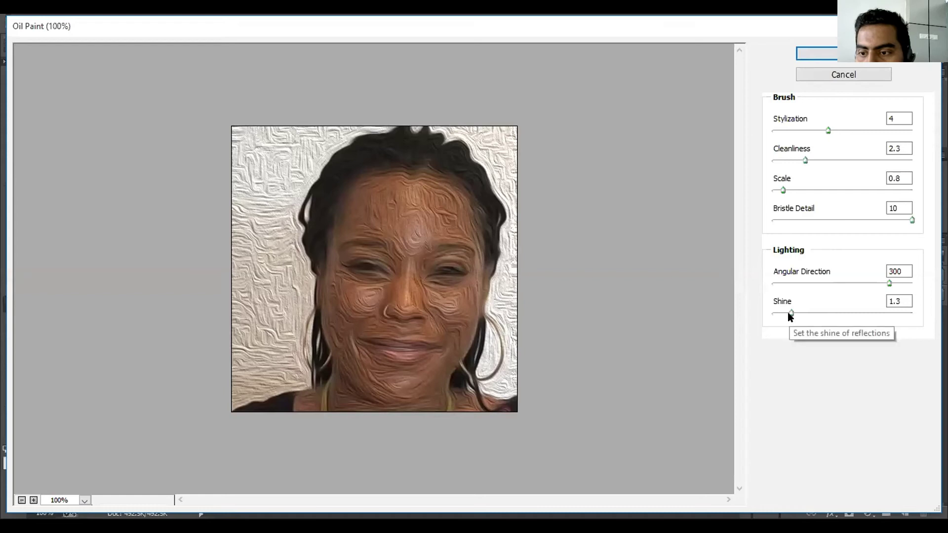
left_click_drag(790, 312, 760, 315)
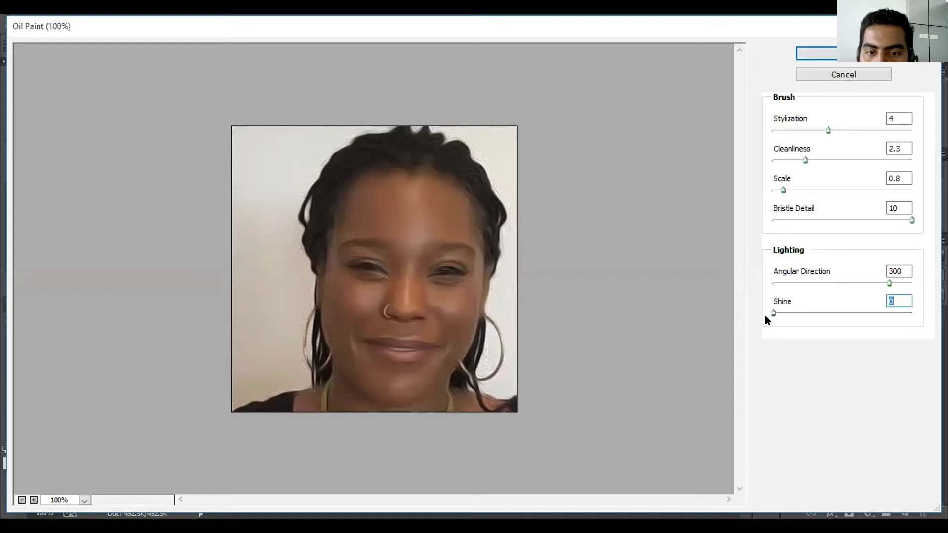
left_click_drag(889, 284, 754, 290)
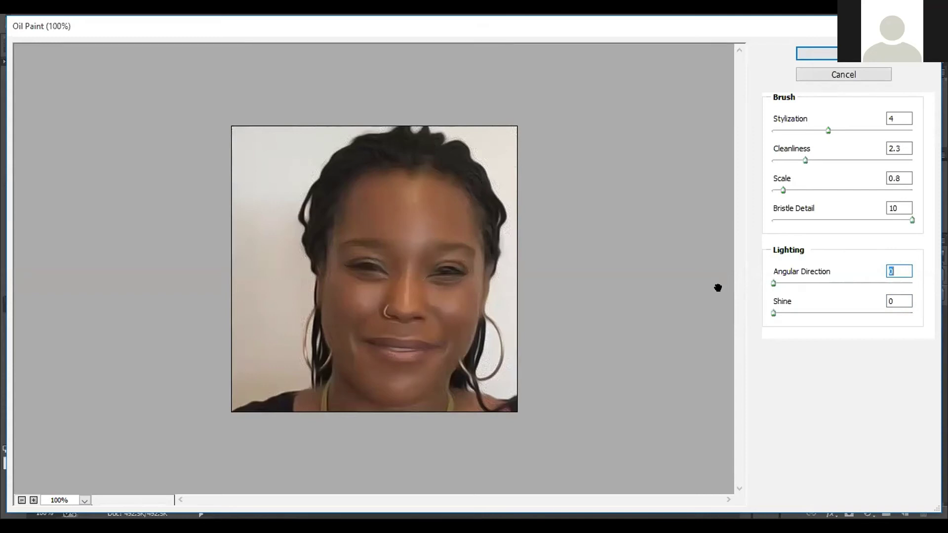
left_click(781, 191)
left_click_drag(781, 190, 754, 192)
left_click_drag(803, 159, 744, 154)
left_click_drag(827, 130, 779, 130)
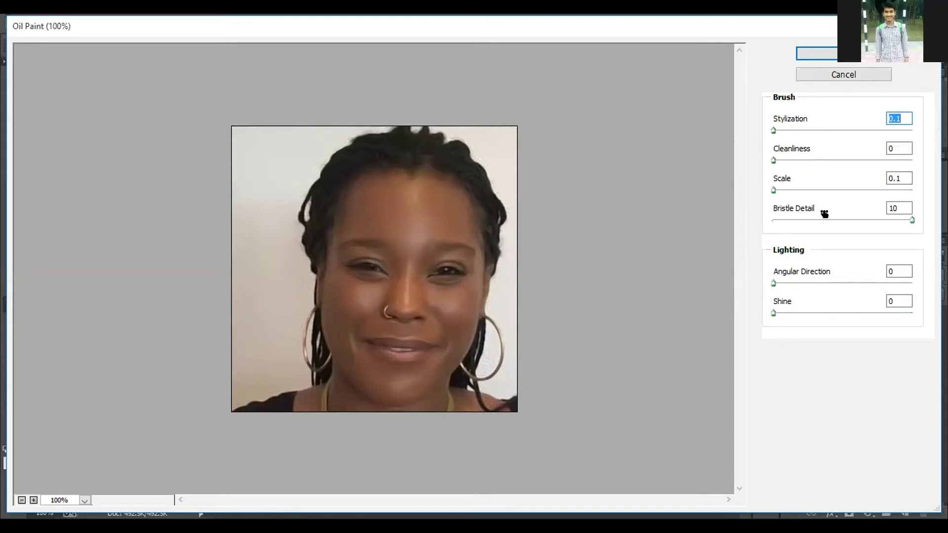
left_click_drag(914, 222, 728, 223)
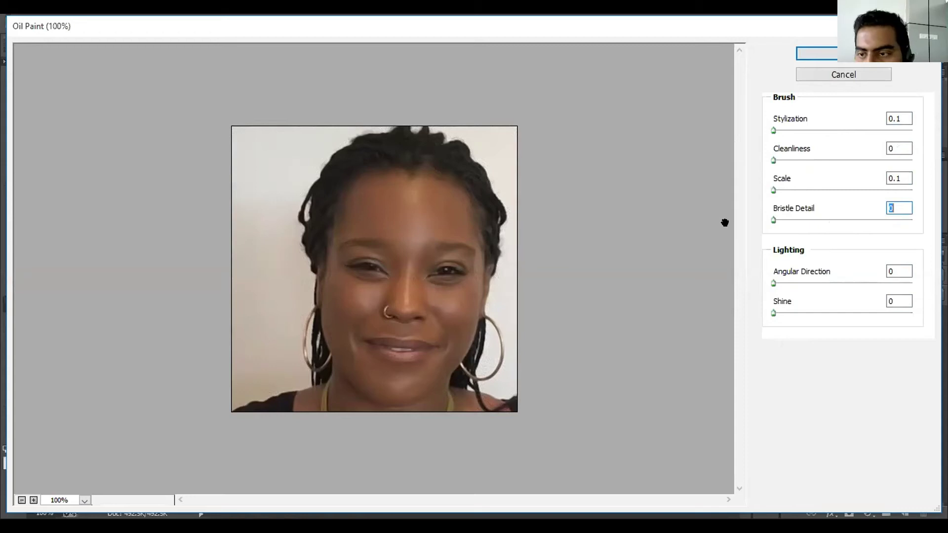
left_click(845, 74)
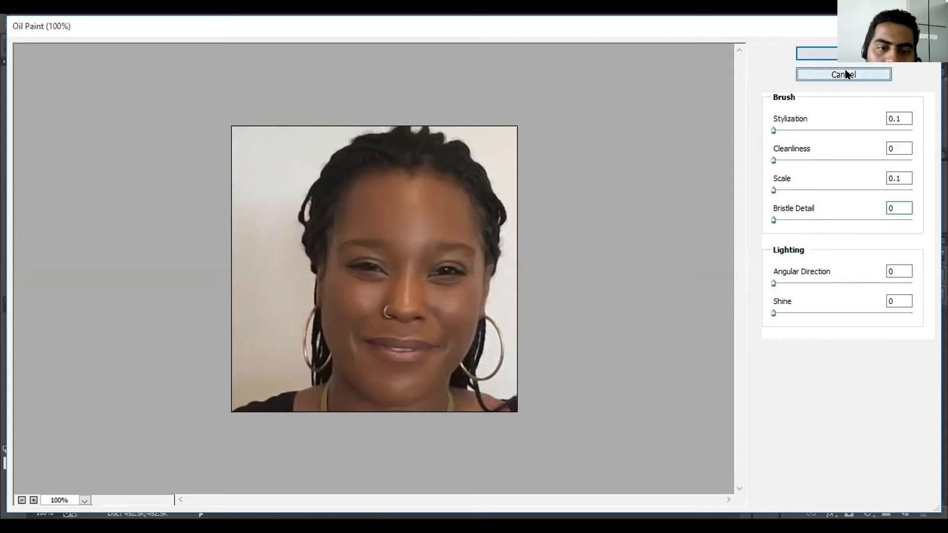
left_click(845, 74)
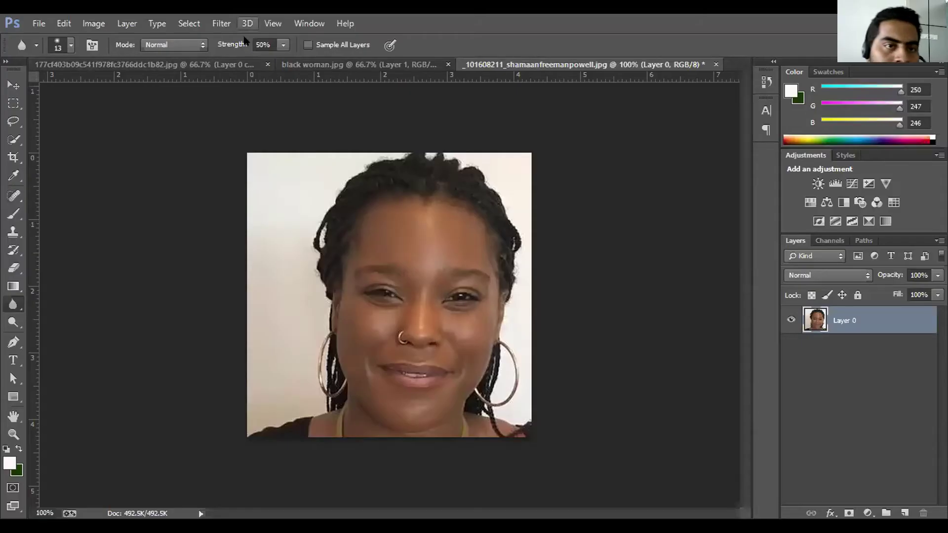
left_click(227, 24)
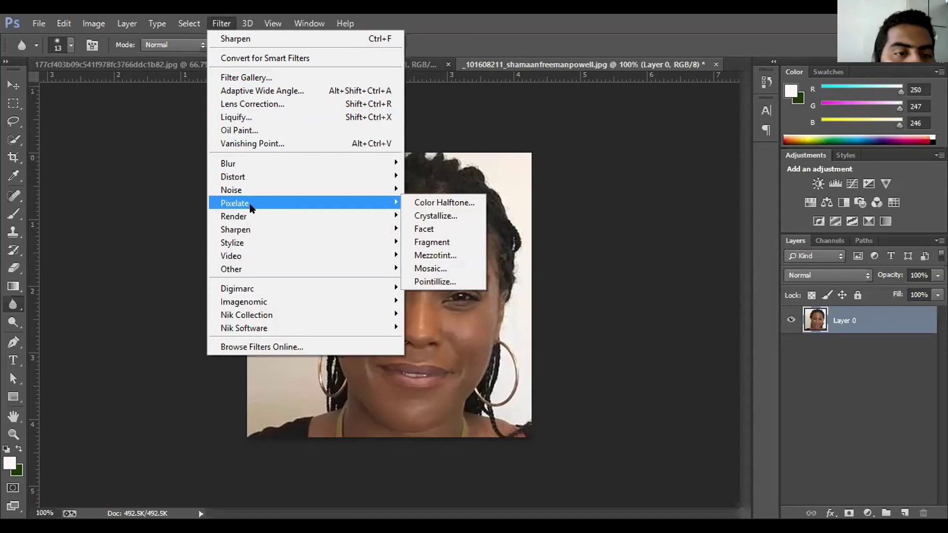
mouse_move(234, 216)
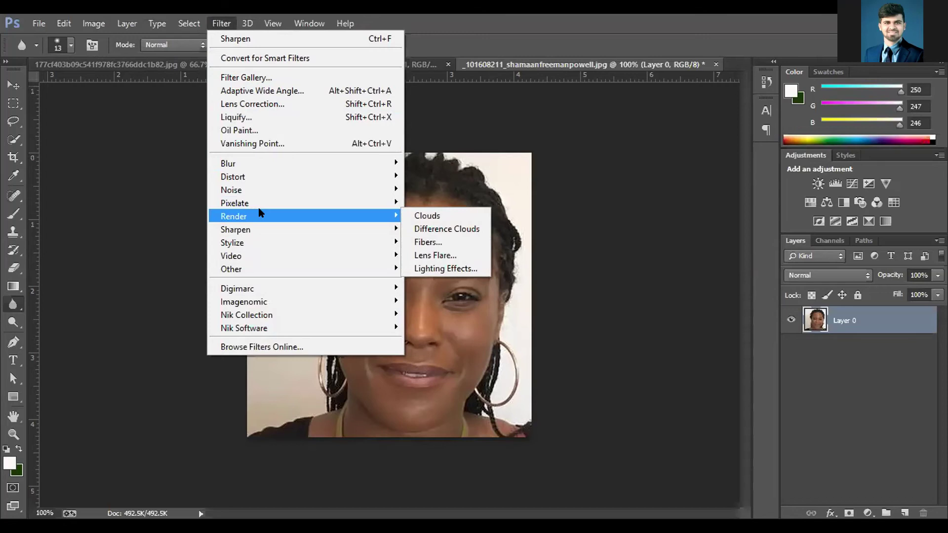
left_click(570, 133)
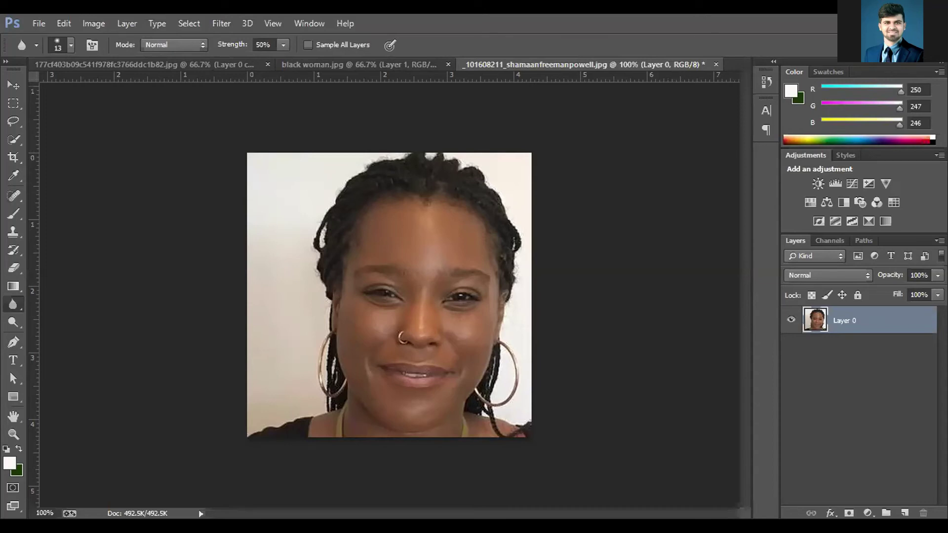
left_click(908, 45)
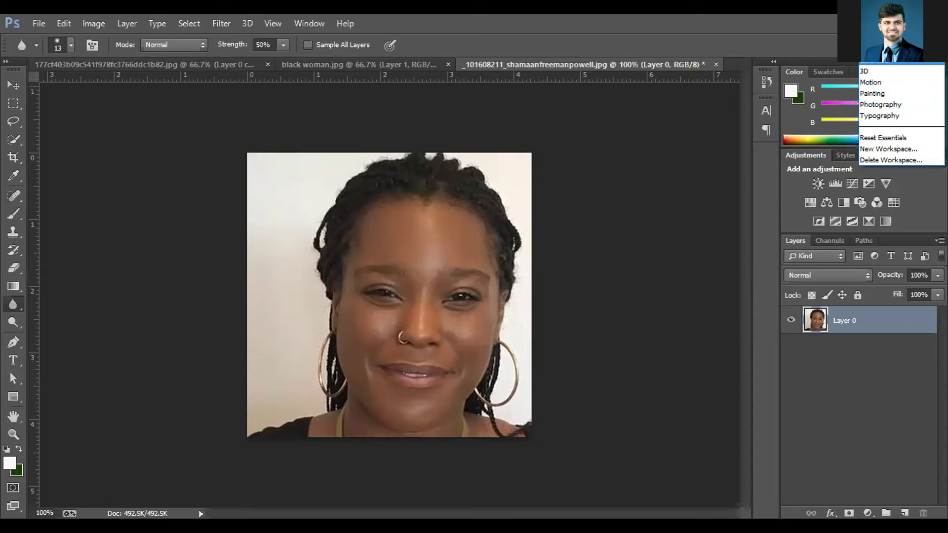
key("Escape")
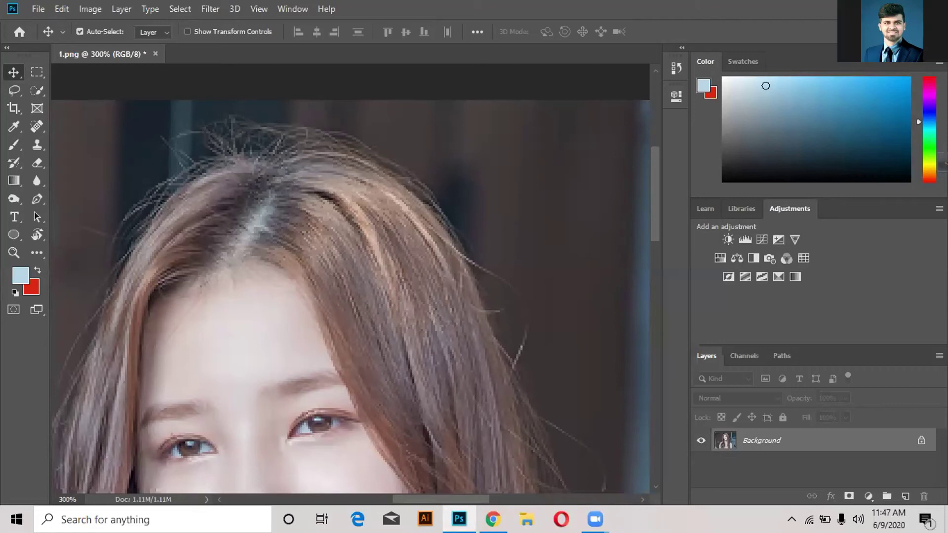
key("ctrl+f")
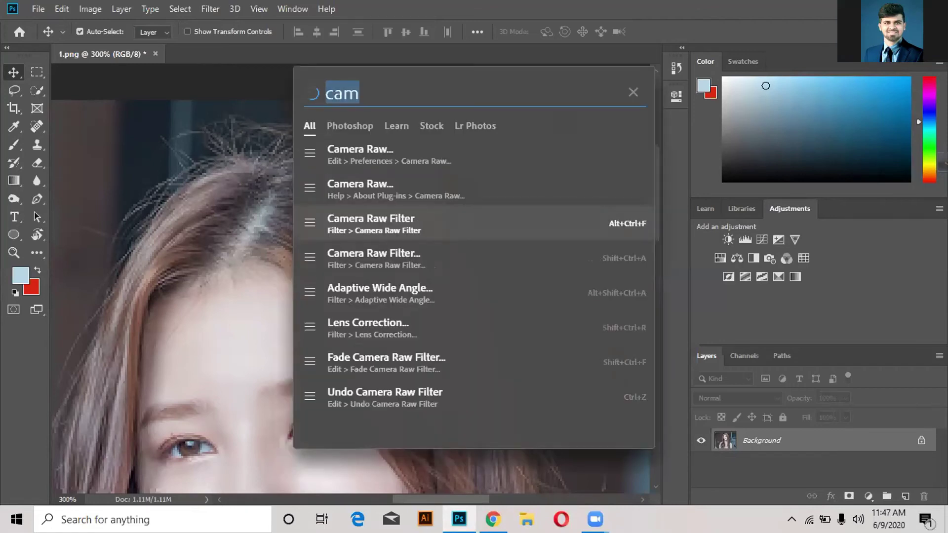
left_click(372, 93)
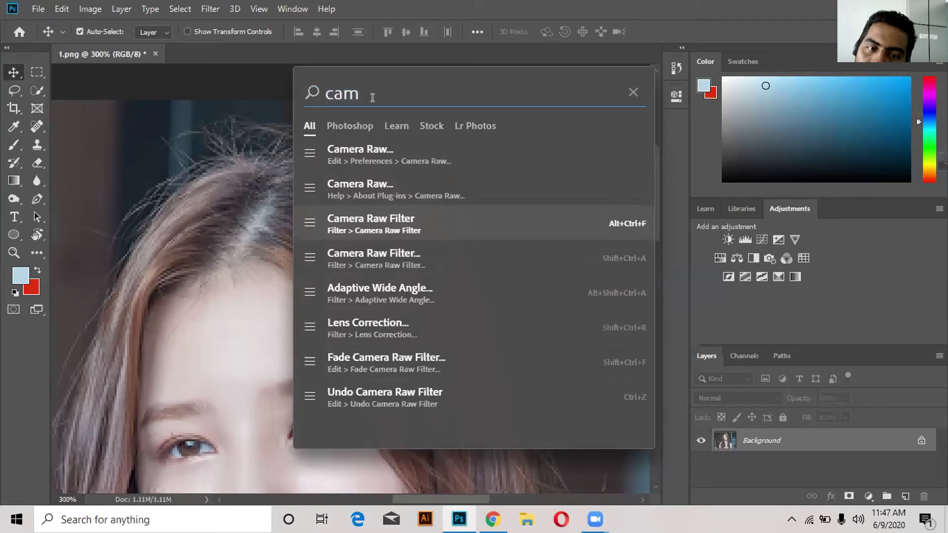
key("BackSpace")
key("BackSpace")
key("BackSpace")
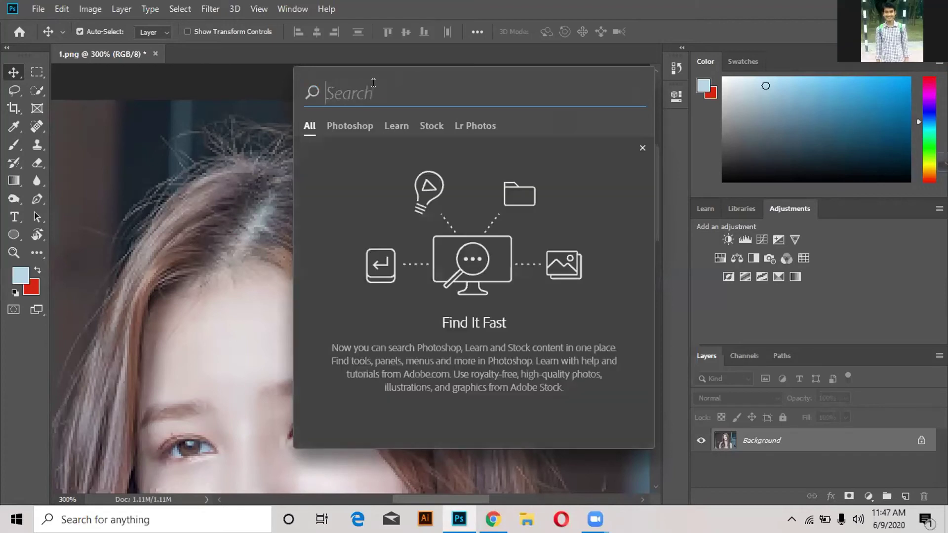
type("ca")
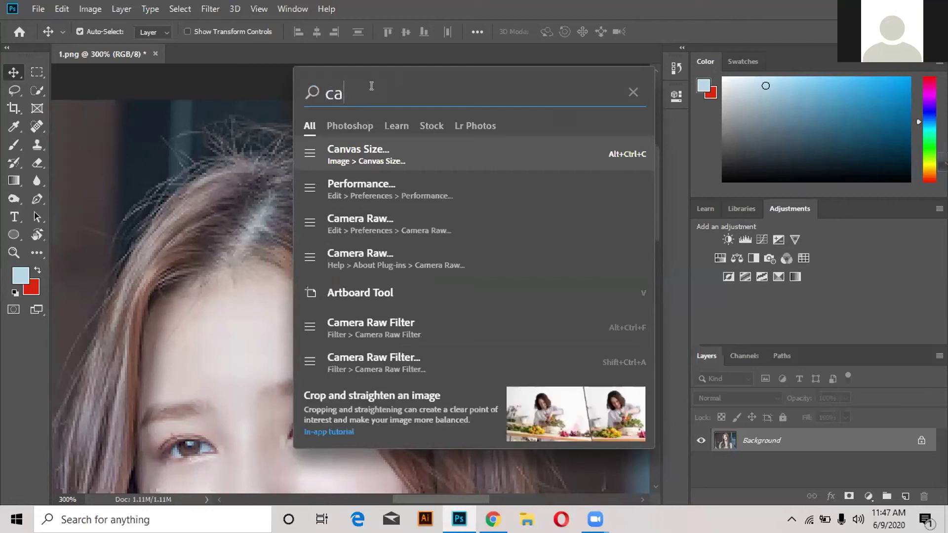
type("m")
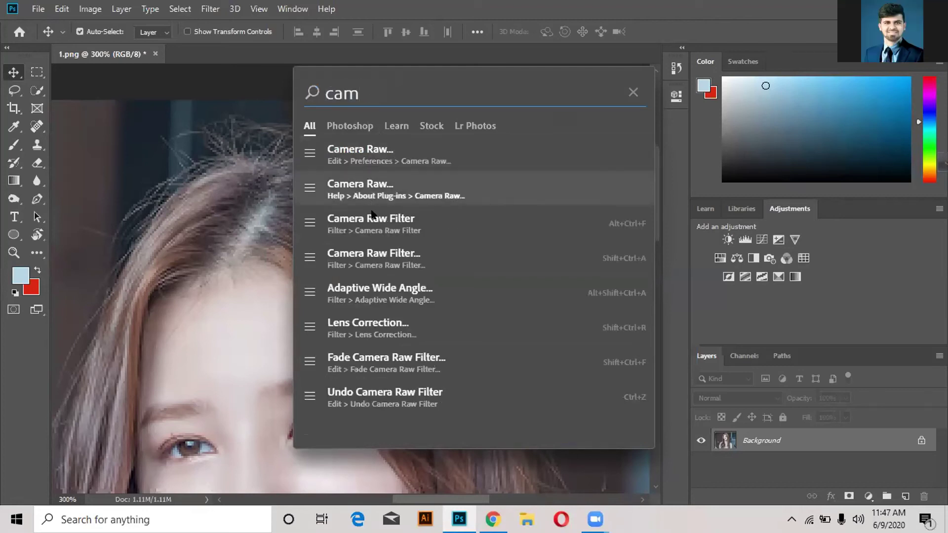
left_click(371, 214)
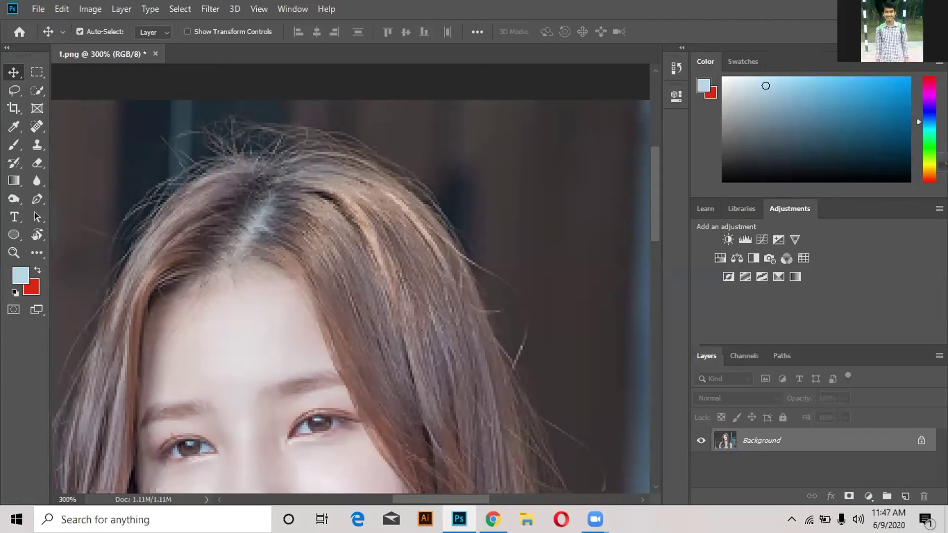
key("ctrl+f")
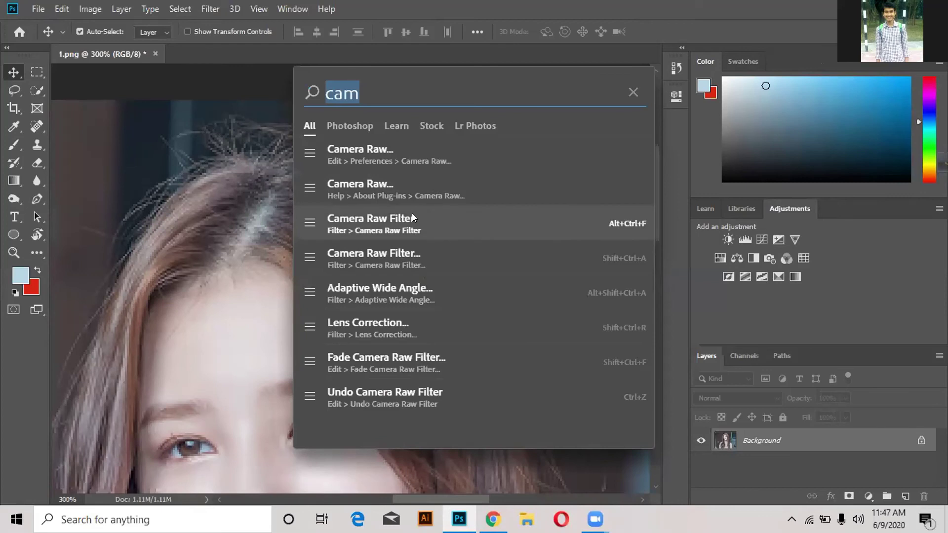
left_click(411, 217)
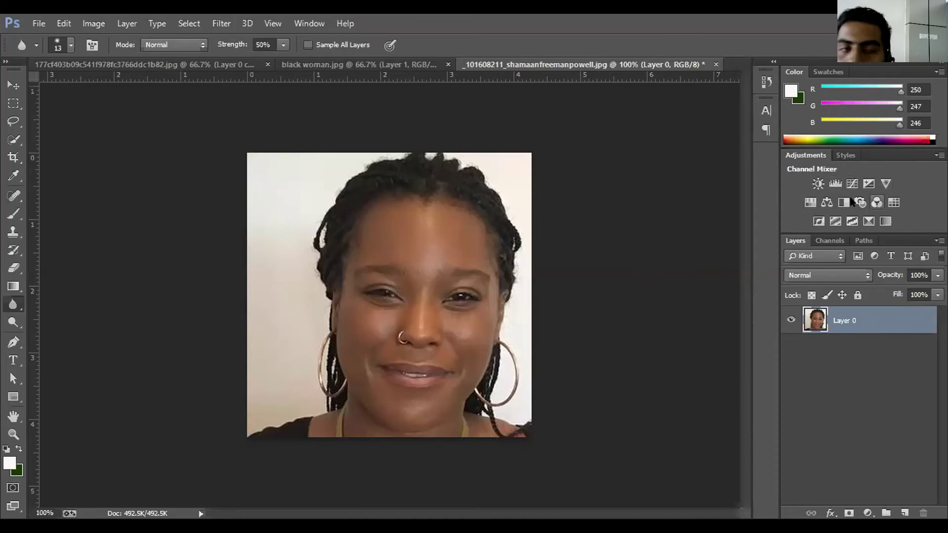
- Add Curves, Brightness/Contrast and Levels layers over Layer 0, then collapse Properties
left_click(851, 184)
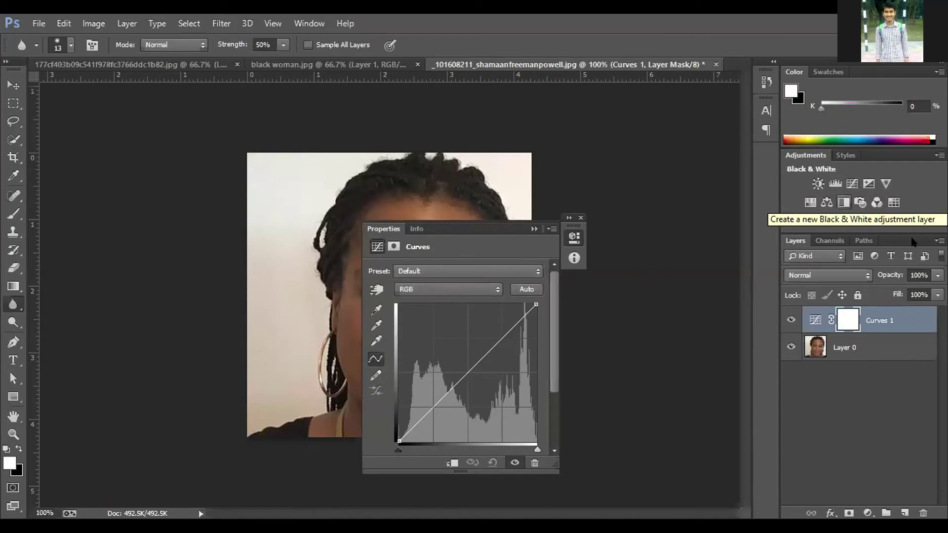
left_click(818, 184)
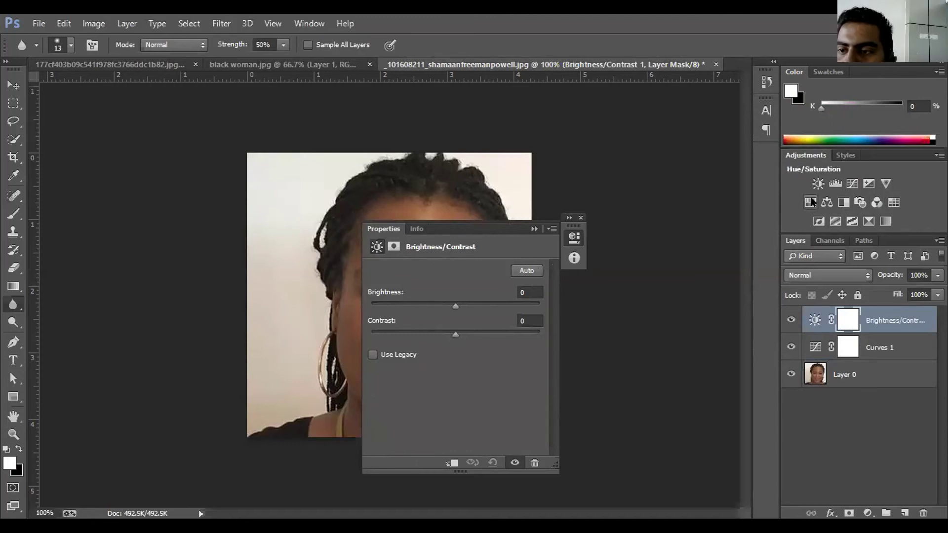
left_click(833, 184)
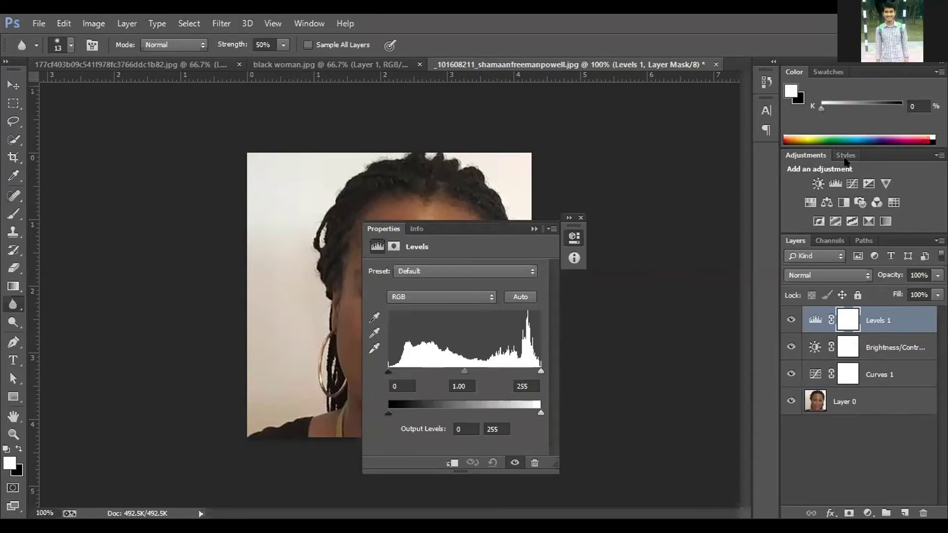
left_click(845, 170)
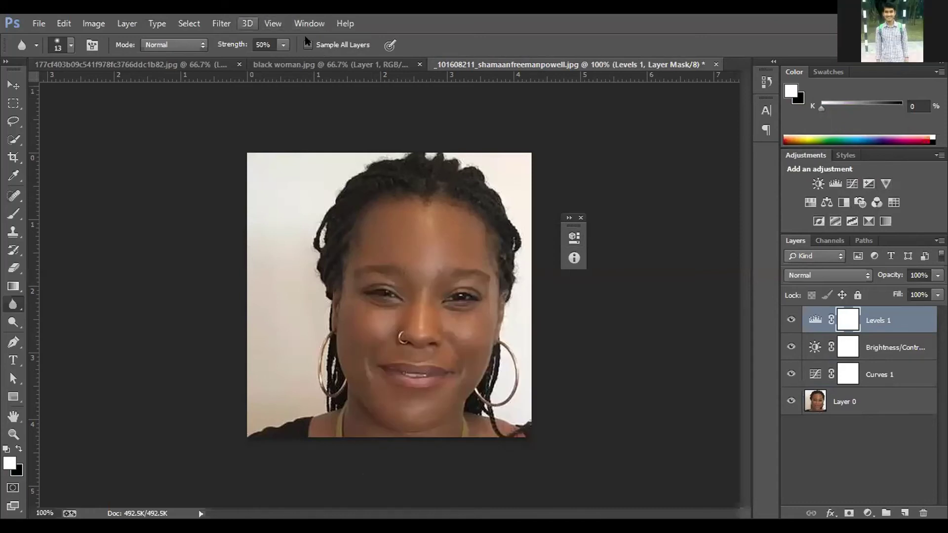
left_click(221, 23)
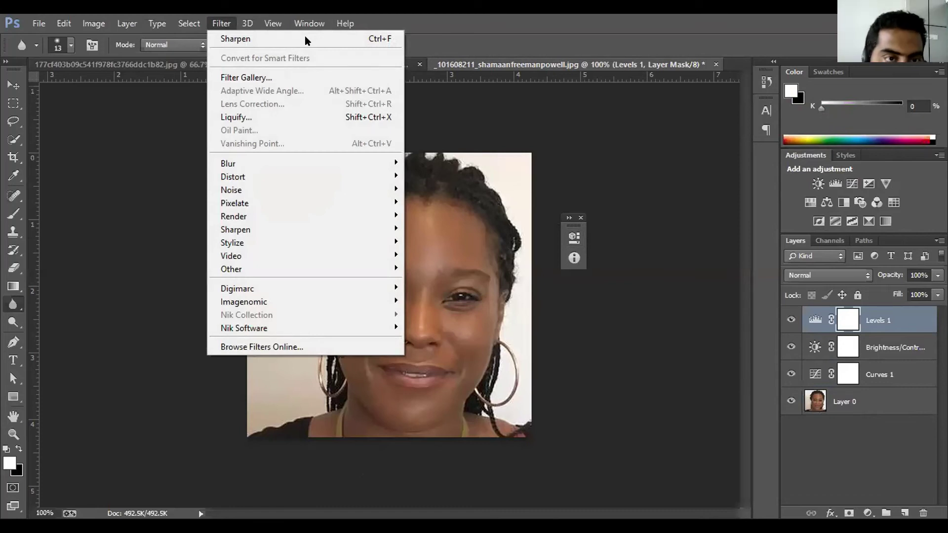
key("Left")
key("Left")
key("Left")
- Attempt the Camera Raw command and dismiss its missing-plugin error
key("Right")
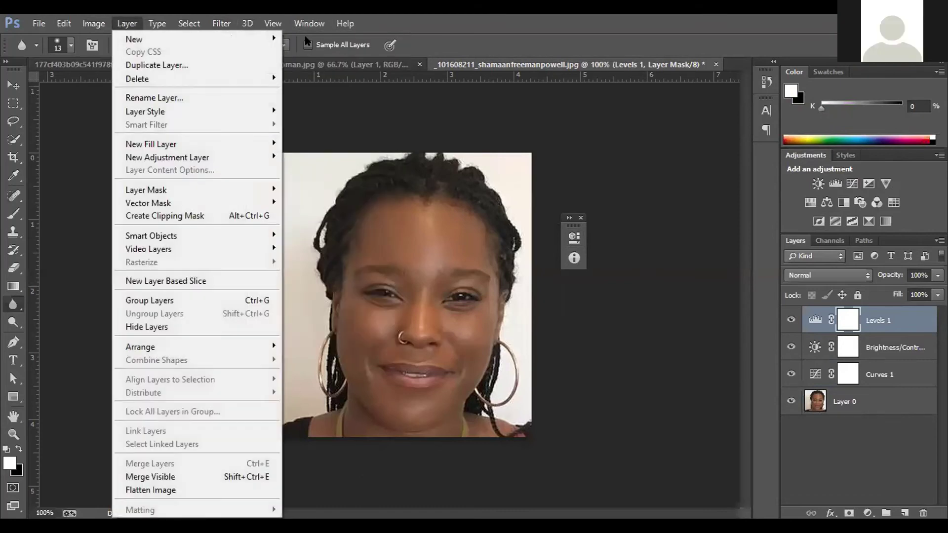
key("Left")
key("Left")
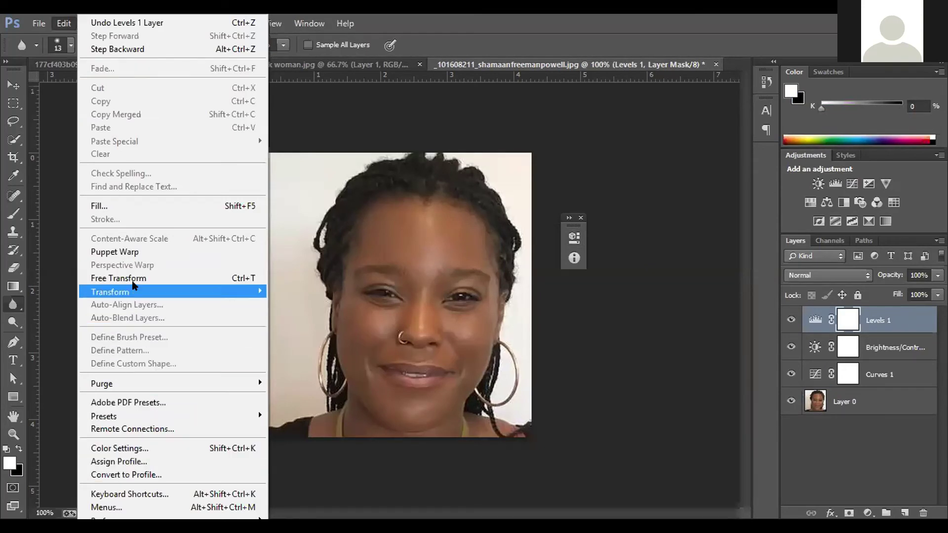
mouse_move(148, 518)
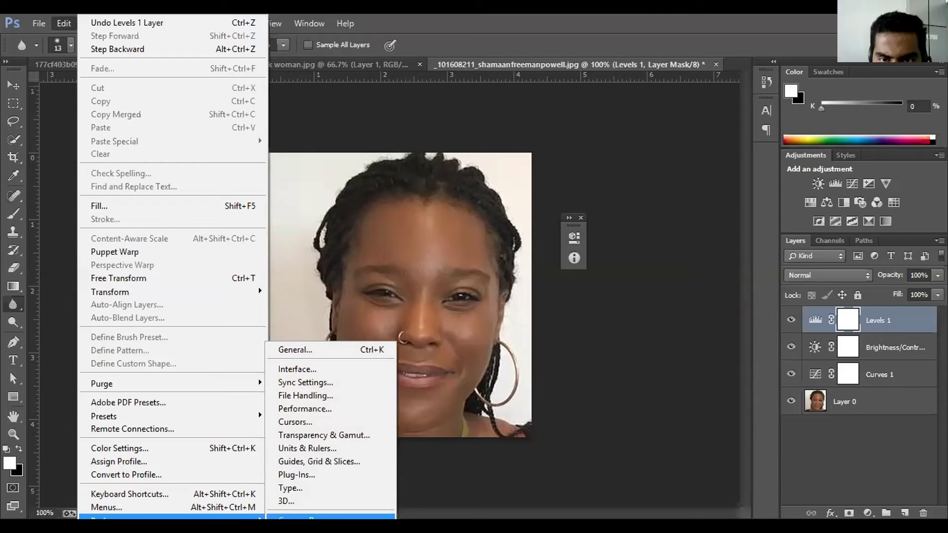
left_click(306, 517)
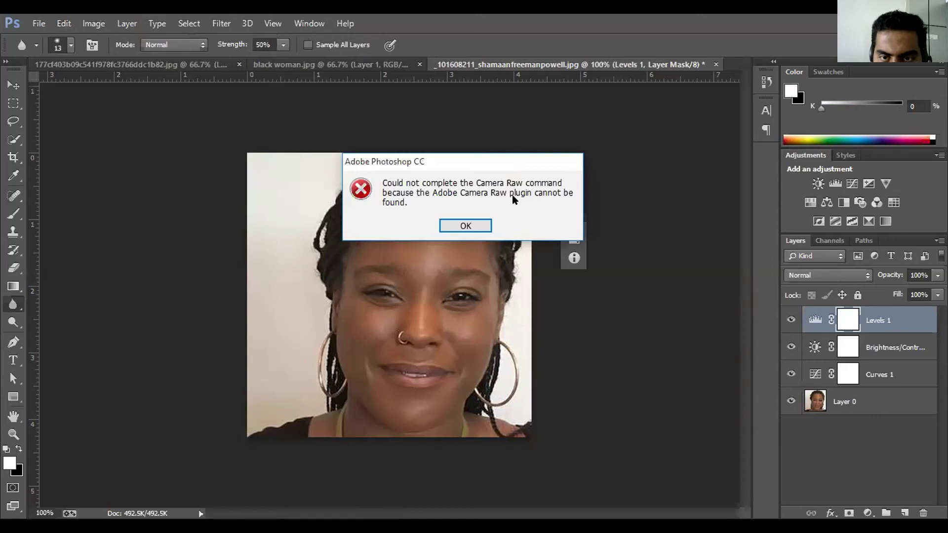
left_click(472, 223)
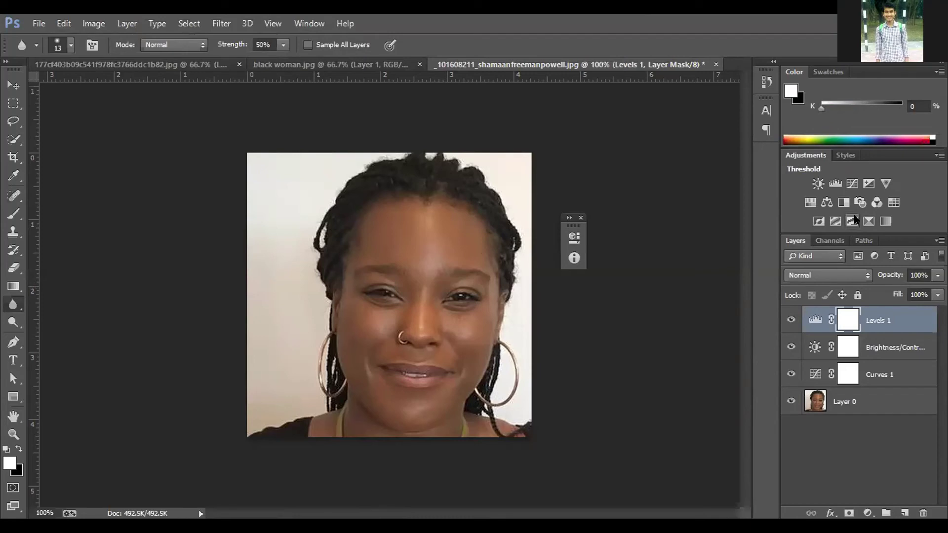
- Add a Brightness/Contrast layer set to Brightness 22 and Contrast 6
left_click(817, 184)
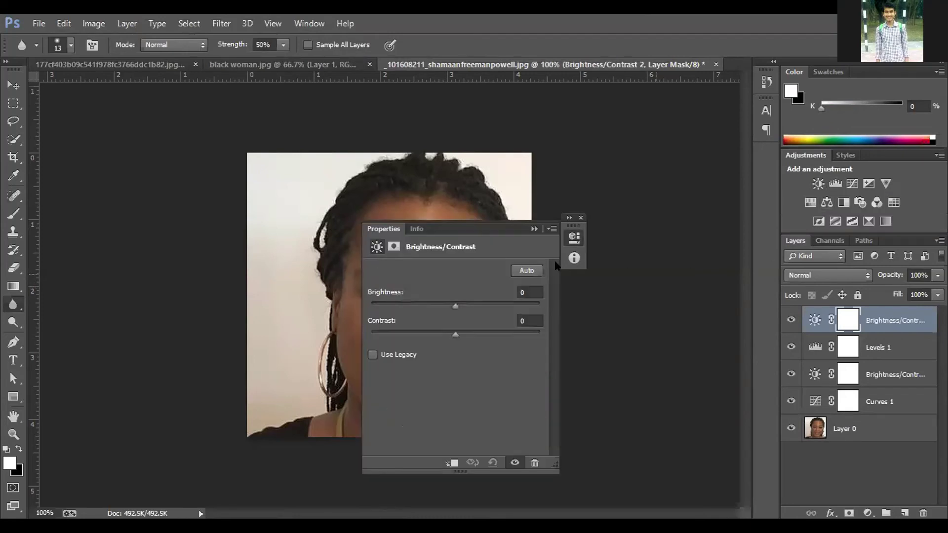
mouse_move(498, 228)
left_mouse_down()
mouse_move(179, 168)
mouse_move(200, 166)
left_mouse_up()
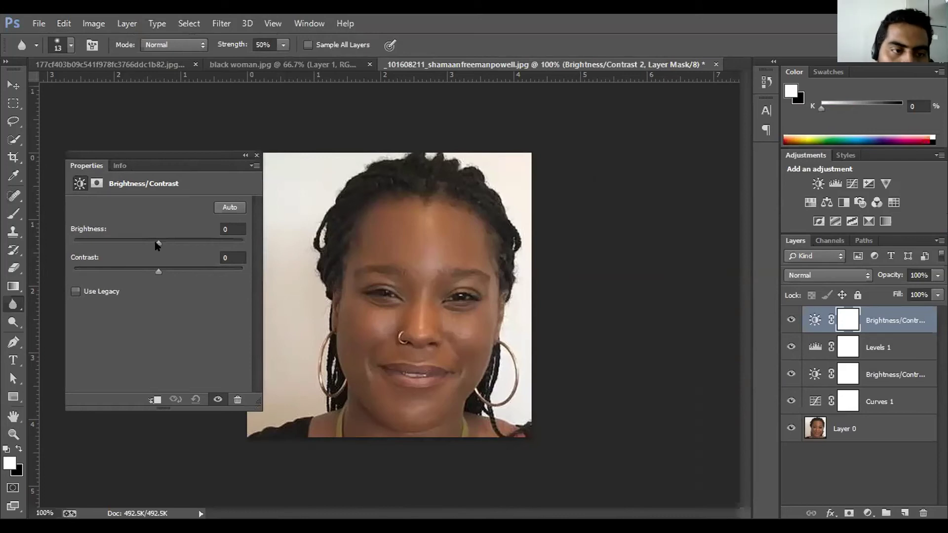
left_click_drag(157, 246, 168, 245)
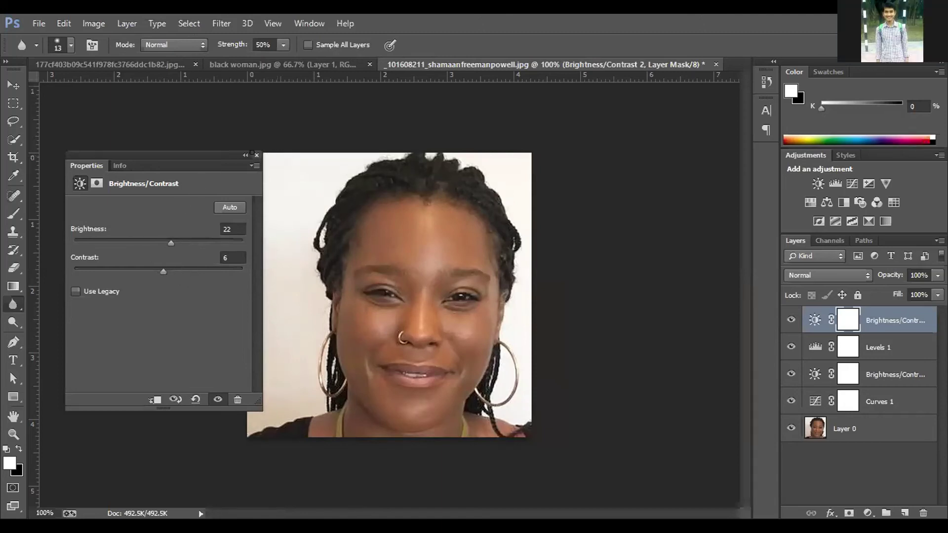
left_click(257, 155)
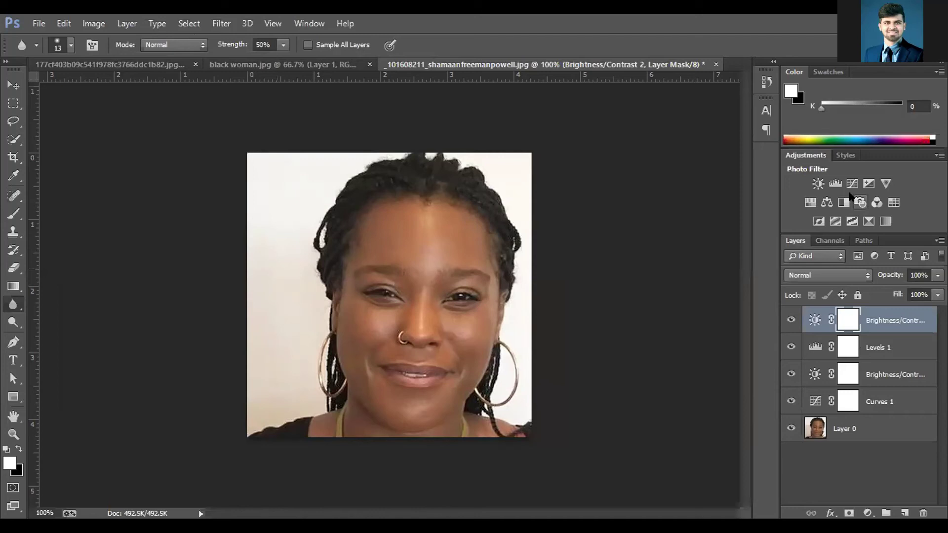
- Add a Levels adjustment with the output black lifted to 20
left_click(834, 184)
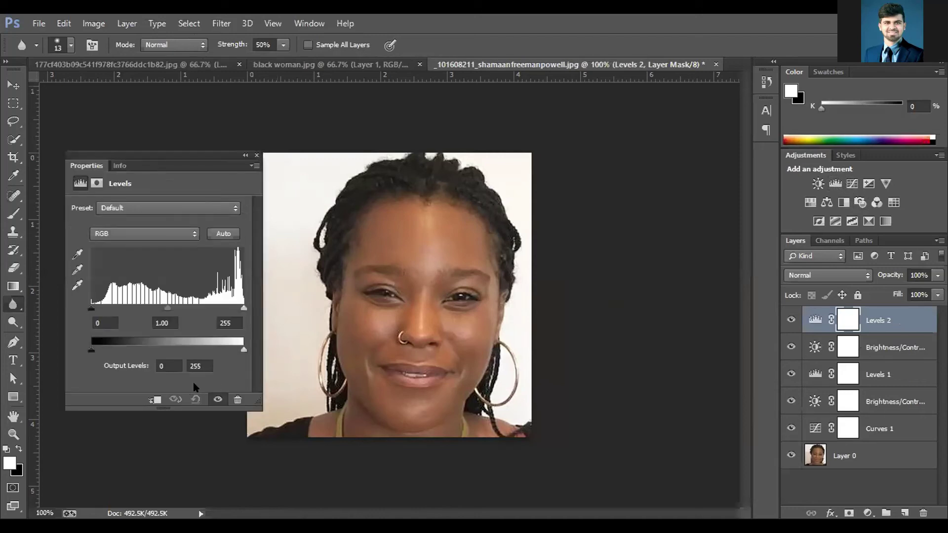
left_click_drag(91, 351, 104, 351)
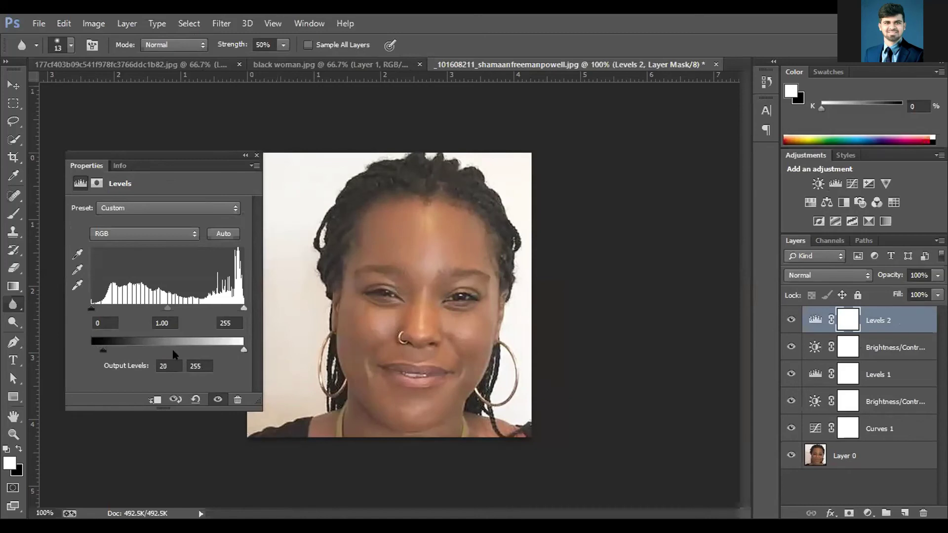
left_click_drag(239, 351, 245, 350)
- Set the Green channel midtones to 0.91 and white point to 246, then show mask settings
left_click(189, 236)
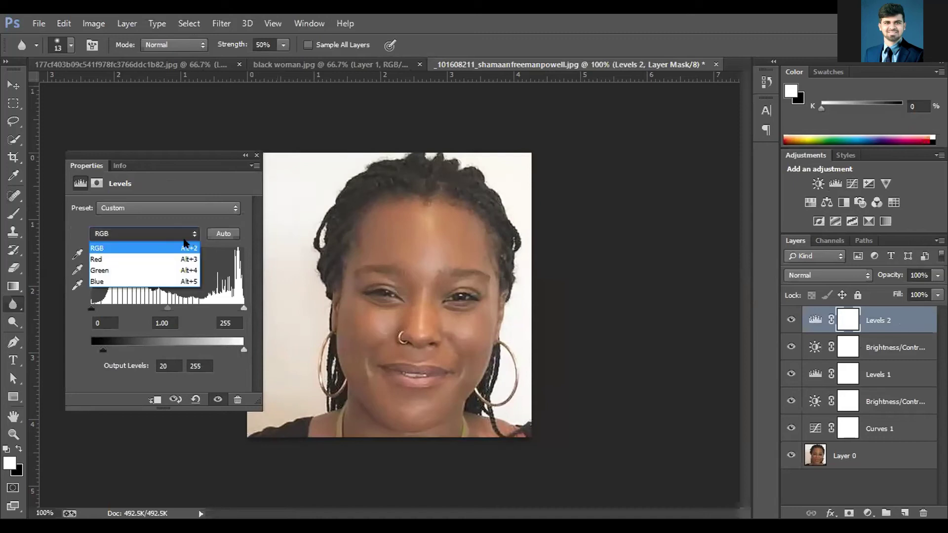
left_click(160, 269)
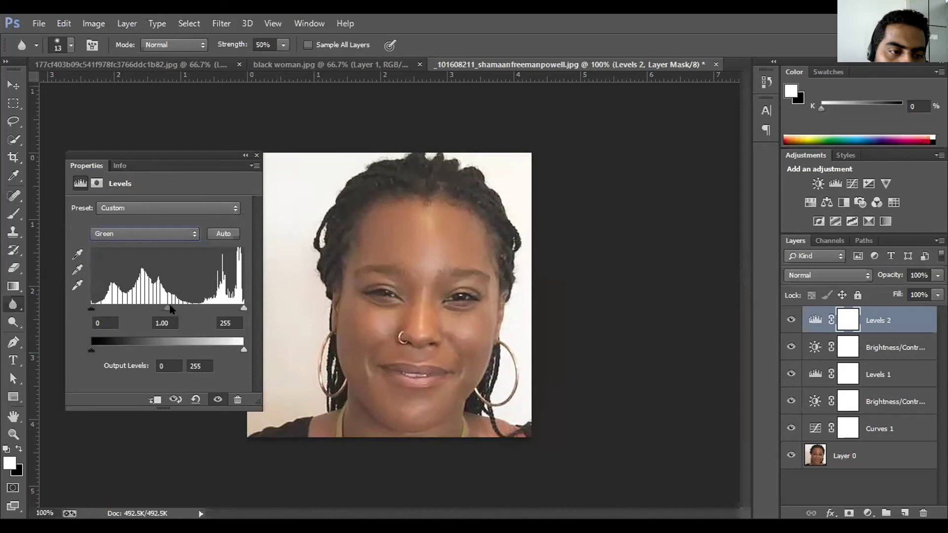
left_click_drag(170, 309, 171, 309)
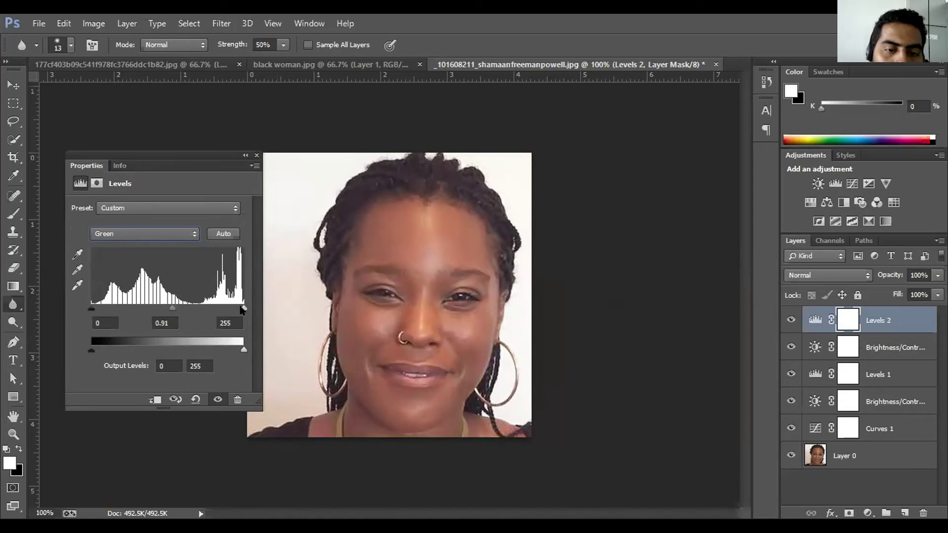
left_click_drag(242, 309, 237, 310)
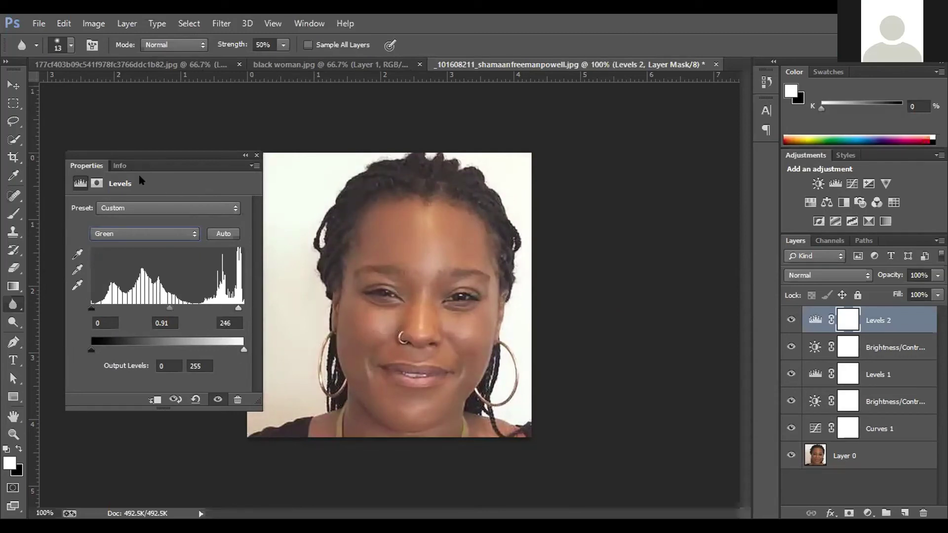
left_click(96, 184)
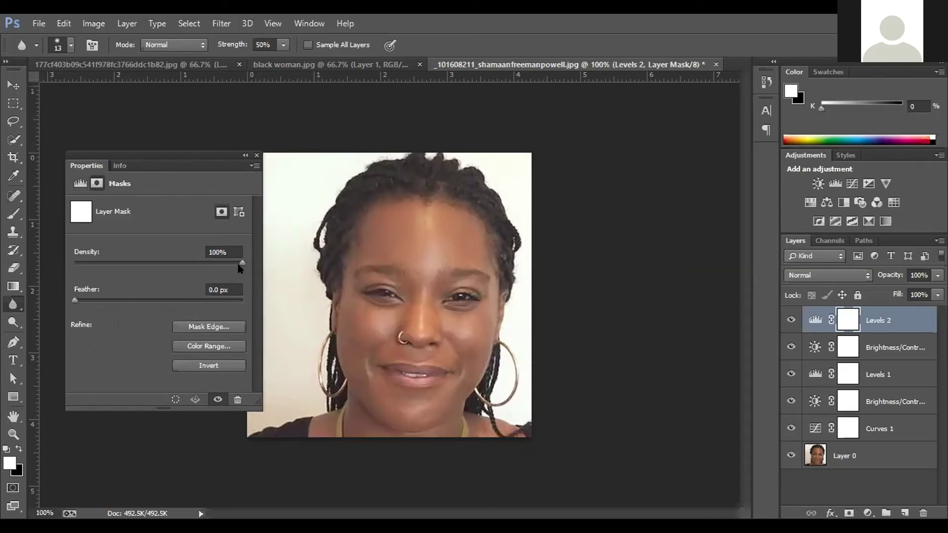
mouse_move(74, 301)
left_mouse_down()
mouse_move(215, 335)
mouse_move(15, 307)
left_mouse_up()
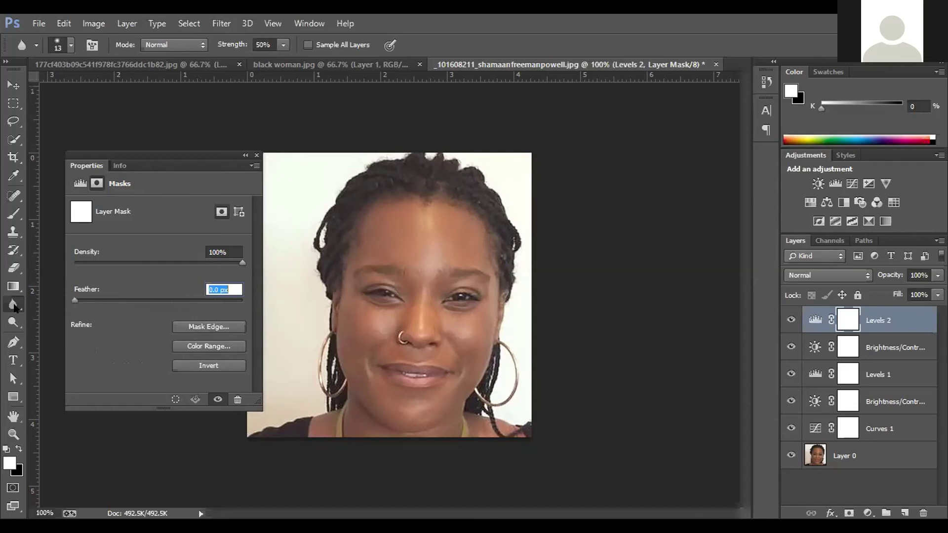
- Build the Levels 2 mask from Color Range with Fuzziness around 54
left_click(207, 346)
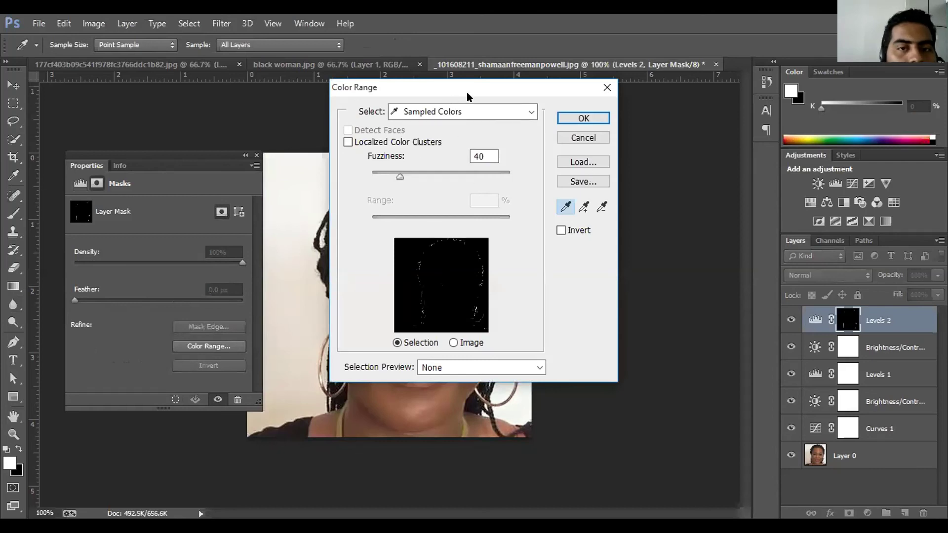
left_click_drag(458, 92, 175, 80)
mouse_move(114, 164)
left_mouse_down()
mouse_move(97, 165)
mouse_move(214, 174)
left_mouse_up()
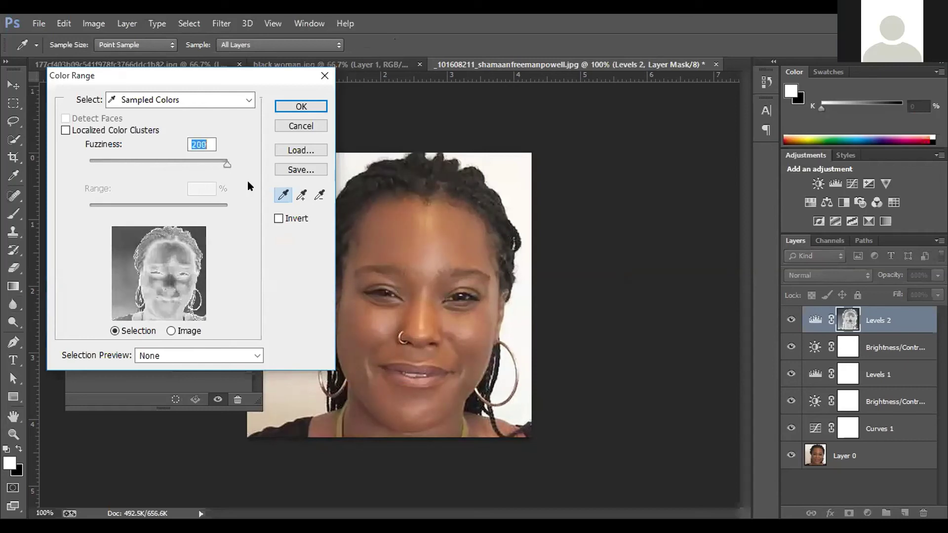
left_click_drag(217, 164, 125, 164)
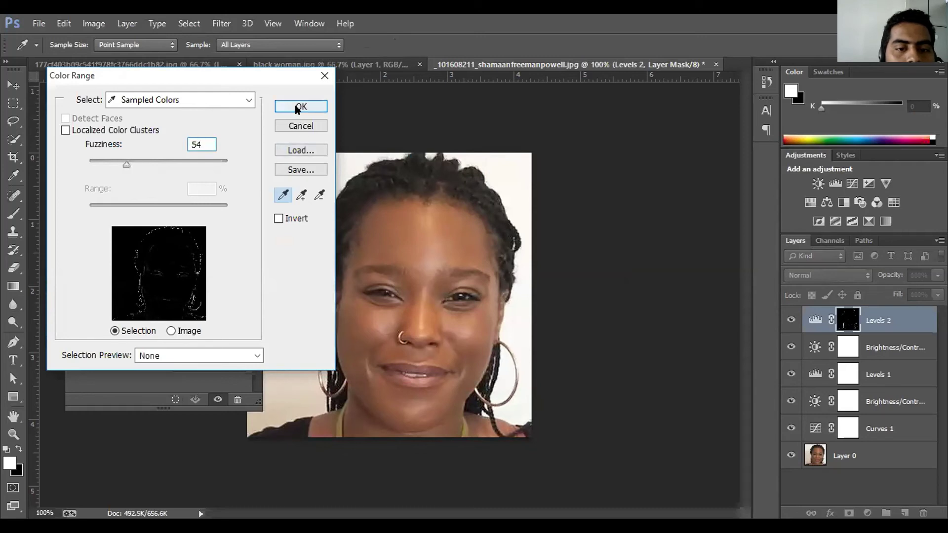
left_click(300, 107)
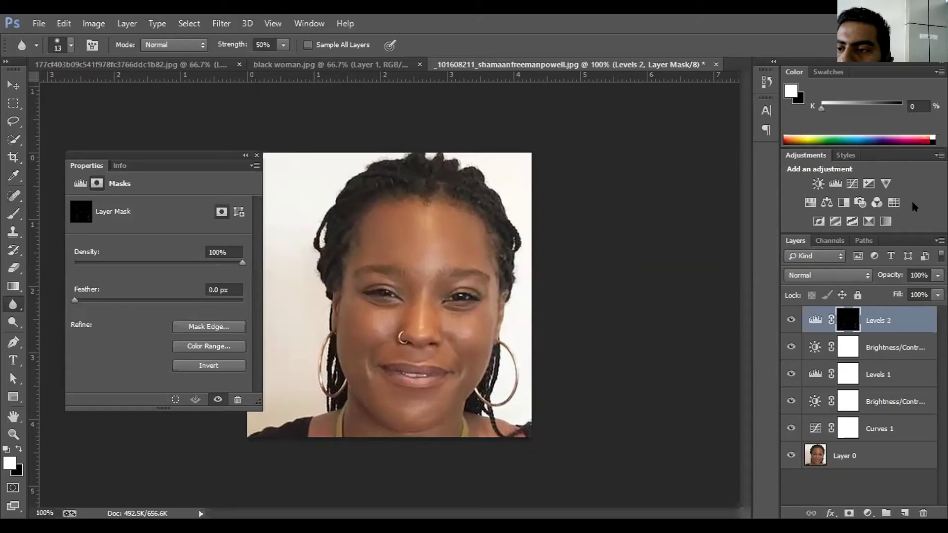
- Add a Vibrance layer with Saturation +1 and Vibrance 0
left_click(886, 183)
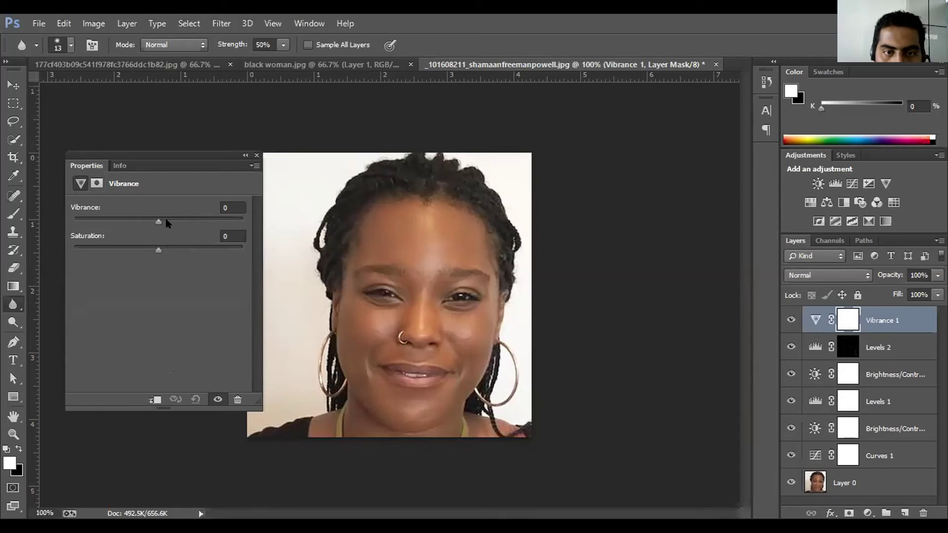
mouse_move(158, 250)
left_mouse_down()
mouse_move(129, 245)
mouse_move(149, 249)
left_mouse_up()
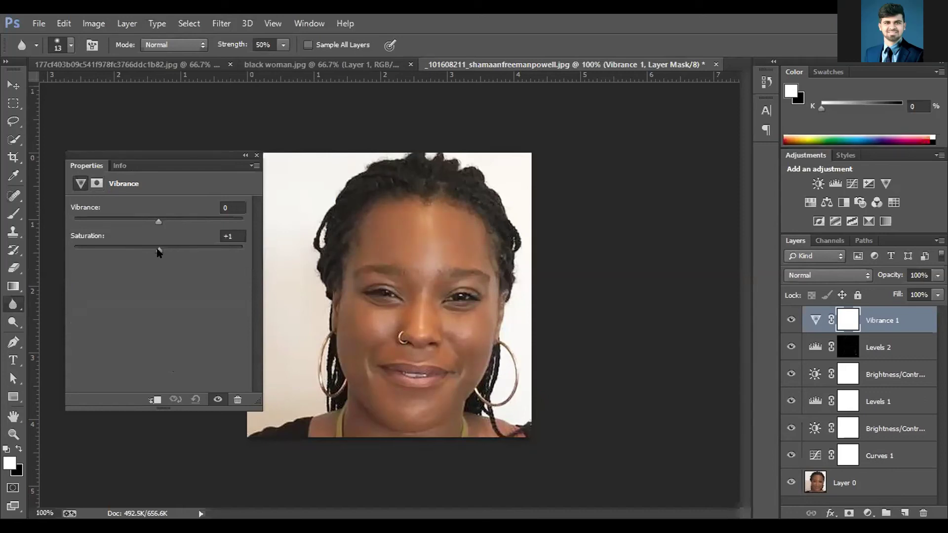
left_click_drag(159, 221, 159, 221)
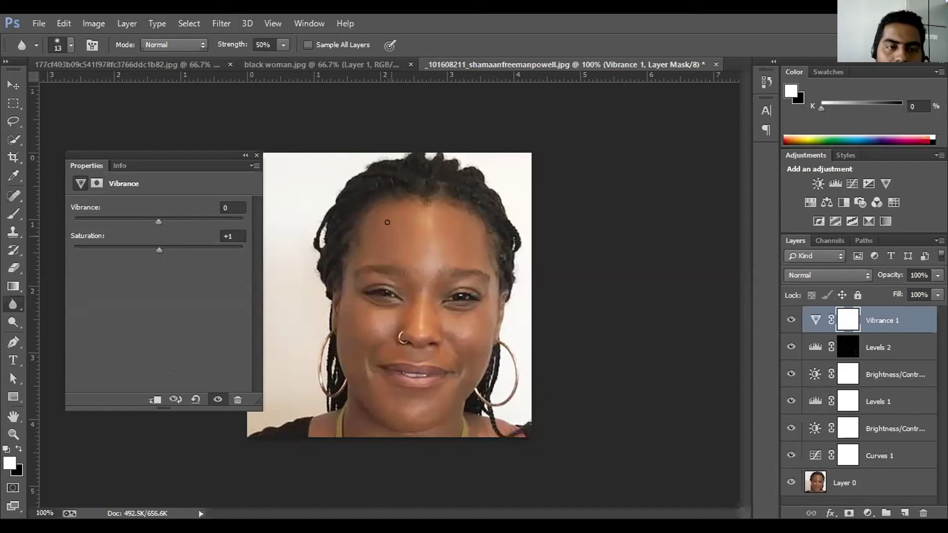
left_click(256, 155)
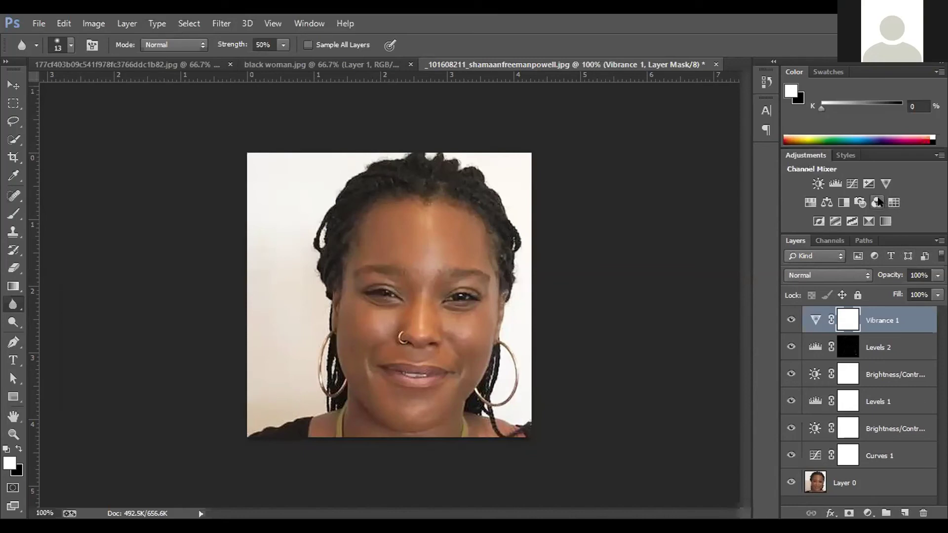
- Add a Photo Filter layer with a pale yellow-orange colour at 17% density
left_click(860, 202)
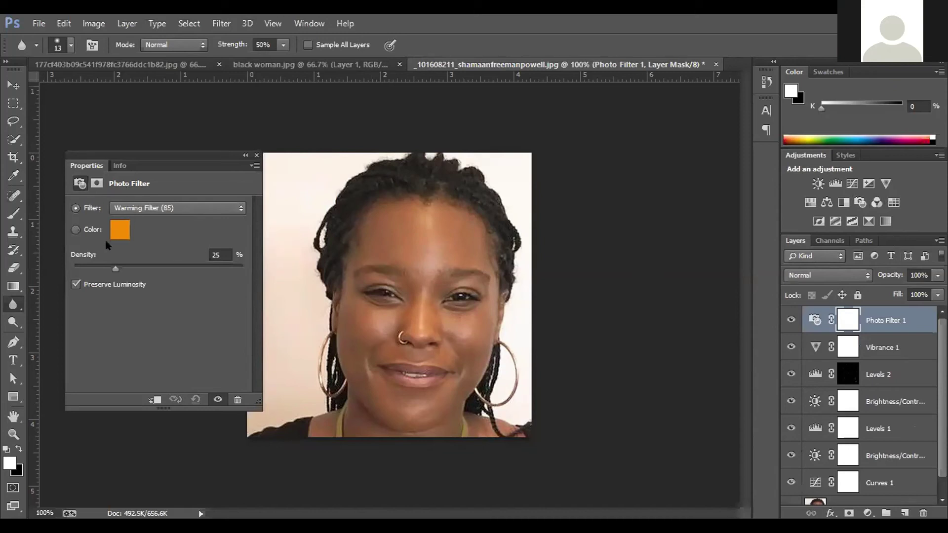
left_click(118, 233)
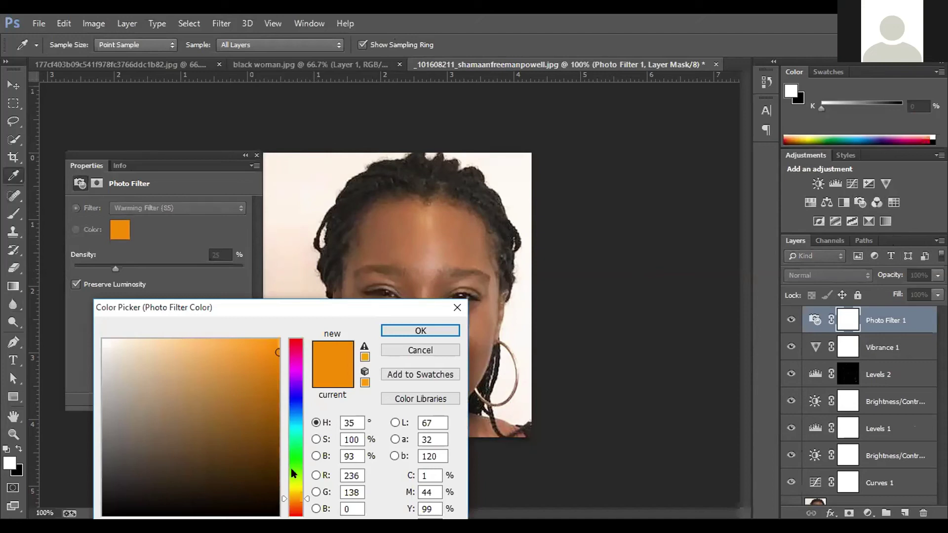
left_click(291, 494)
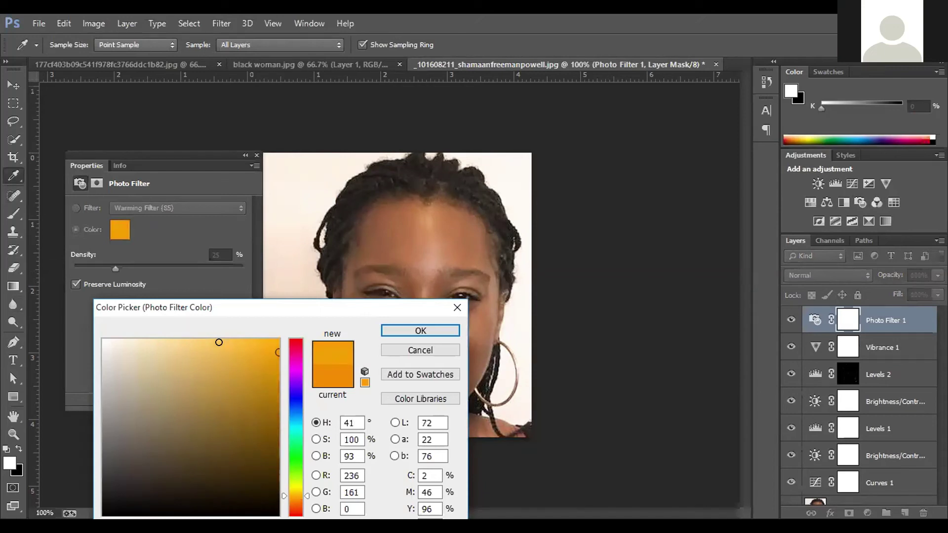
left_click(212, 343)
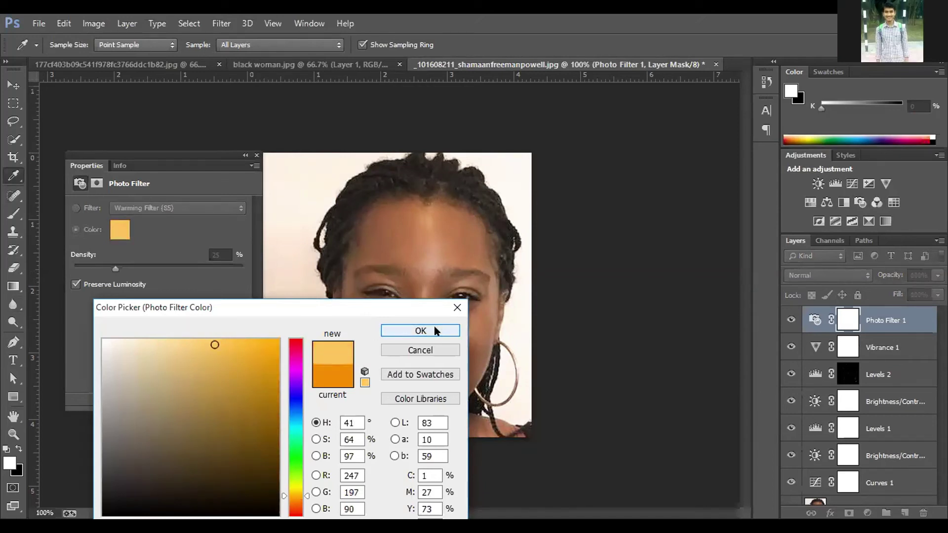
left_click(435, 328)
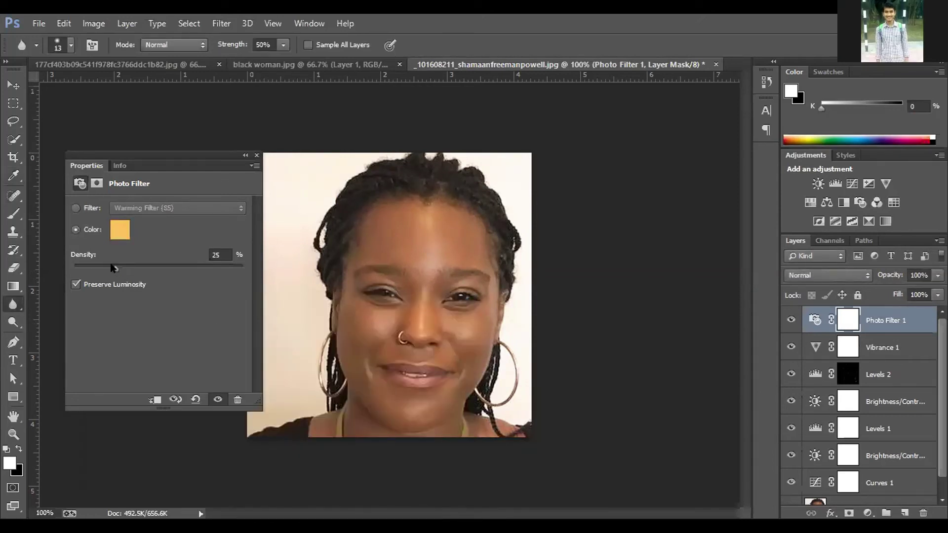
mouse_move(114, 267)
left_mouse_down()
mouse_move(163, 267)
mouse_move(73, 274)
mouse_move(100, 272)
left_mouse_up()
- Open the Info readout options, dismiss them unchanged, and close the Info panel
left_click(254, 166)
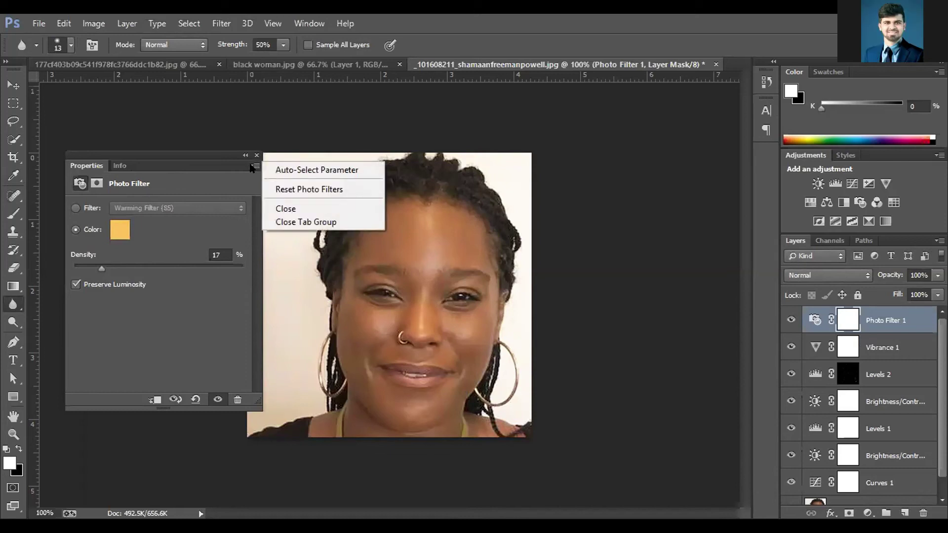
left_click(279, 209)
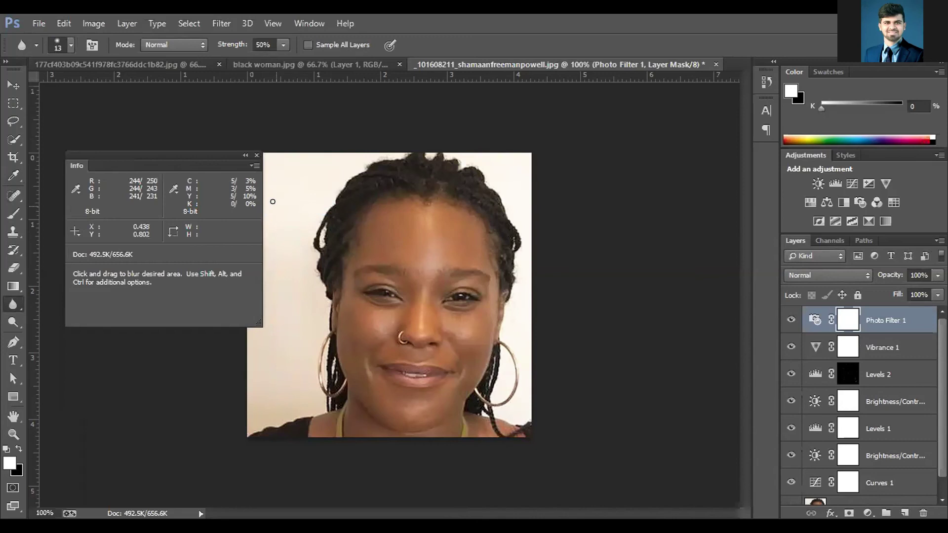
left_click(255, 165)
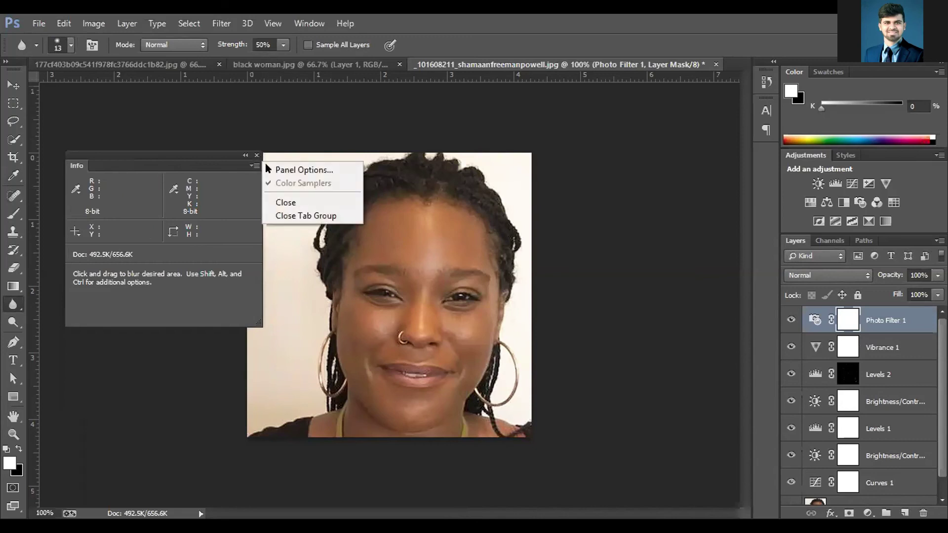
left_click(272, 172)
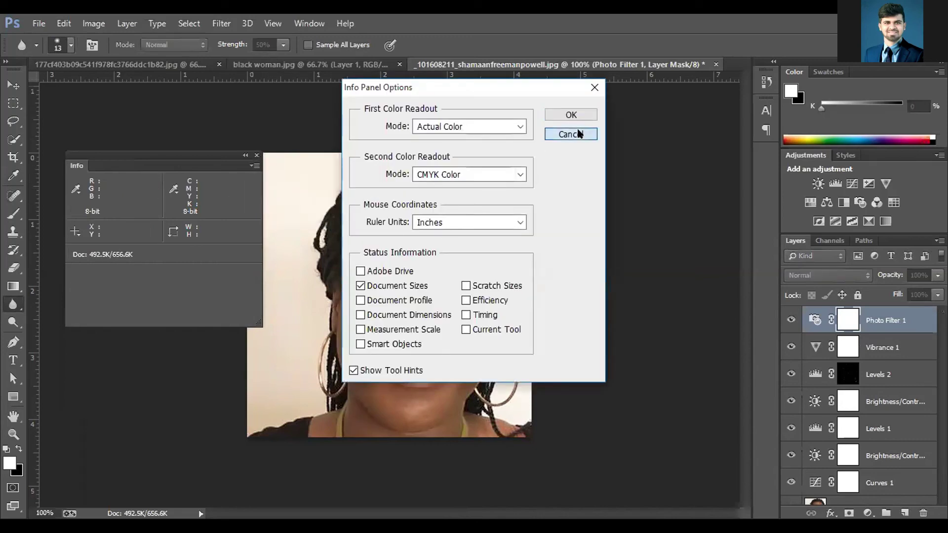
left_click(567, 131)
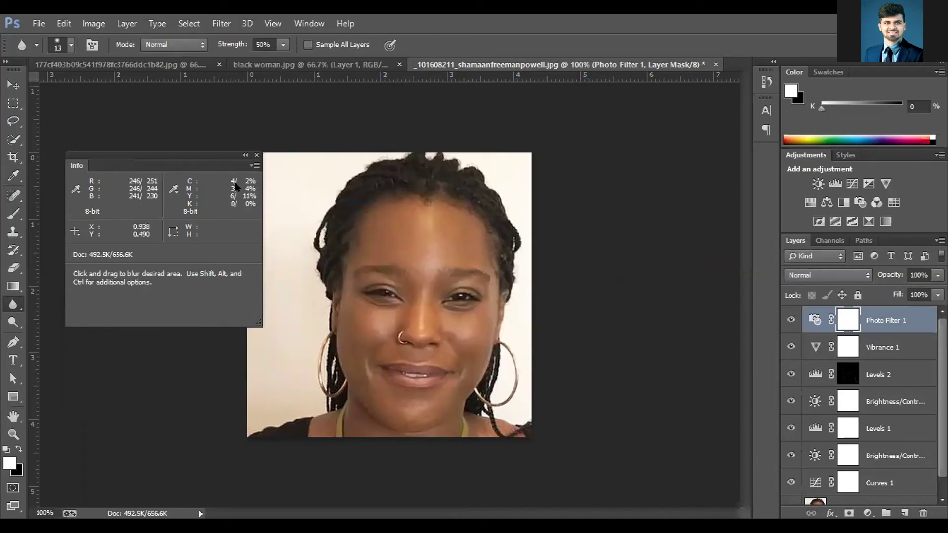
left_click(256, 156)
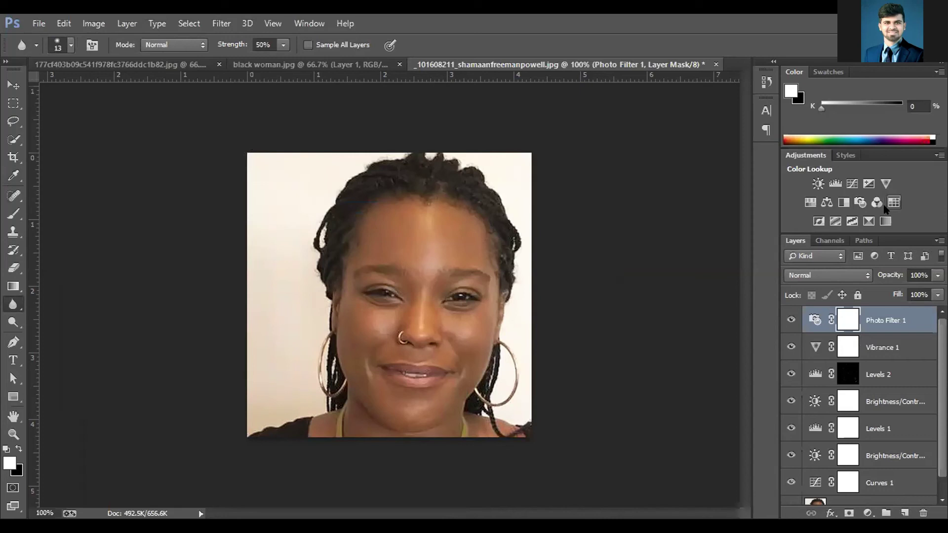
- Add a Warming 85 (25%) photo filter and a Curves layer with a slightly raised midtone point
left_click(860, 202)
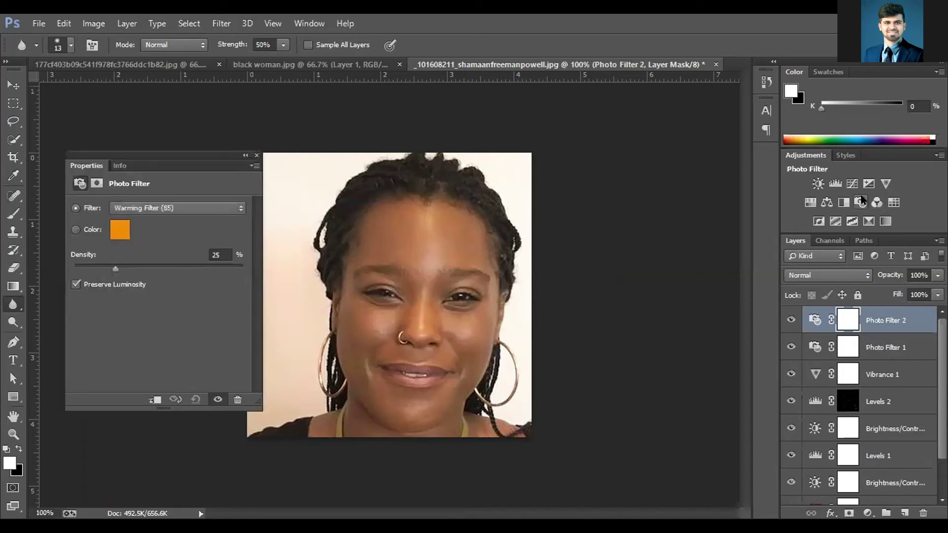
left_click(851, 183)
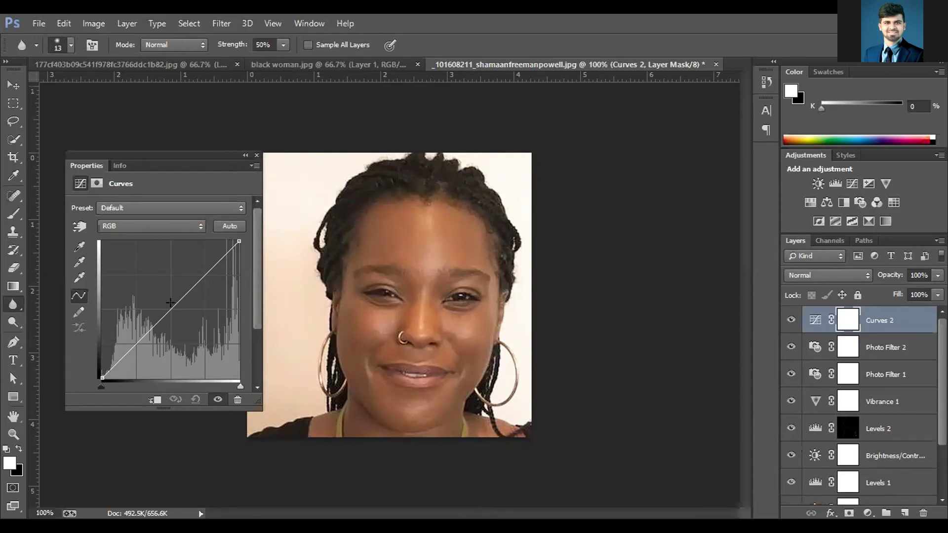
left_click(183, 293)
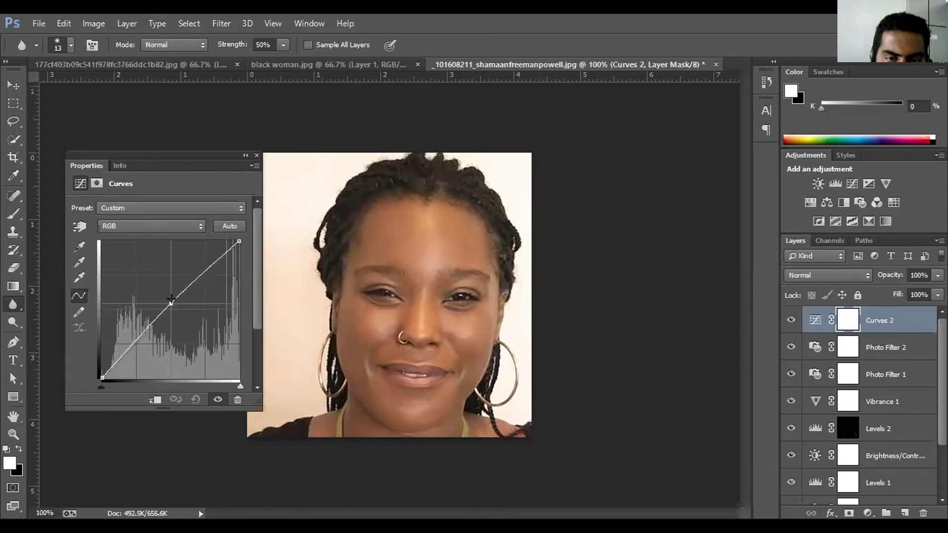
left_click_drag(181, 290, 181, 287)
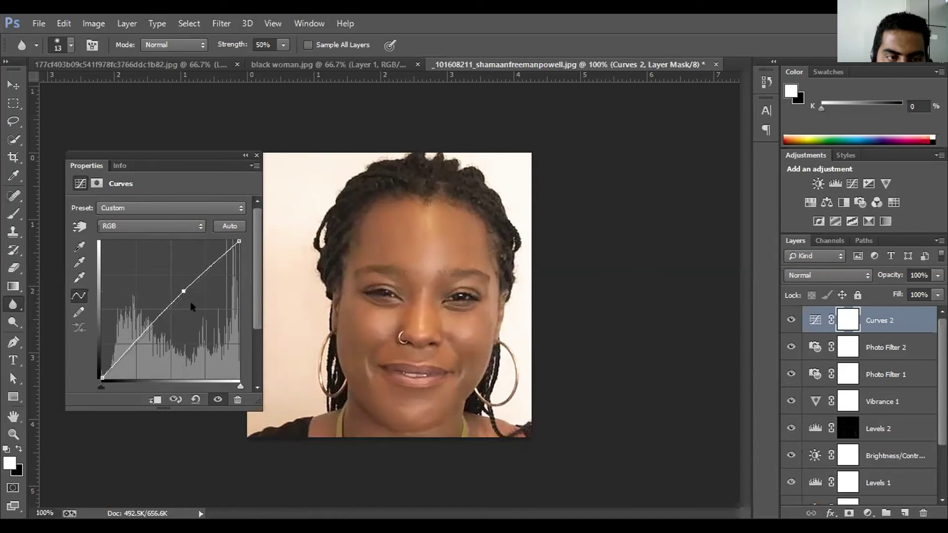
- Add a slightly lowered shadow point to the Curves 2 curve and close Properties
left_click(150, 328)
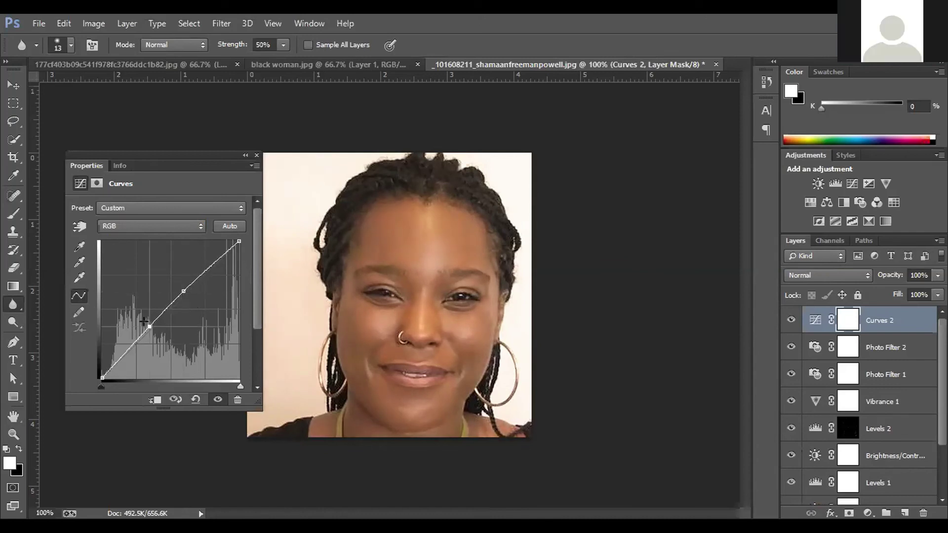
left_click_drag(143, 322, 143, 324)
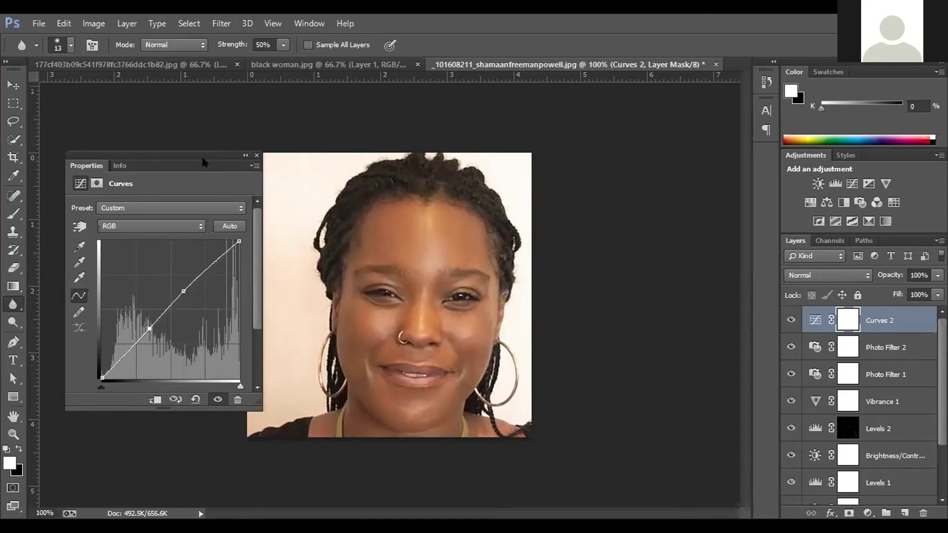
left_click_drag(231, 154, 209, 149)
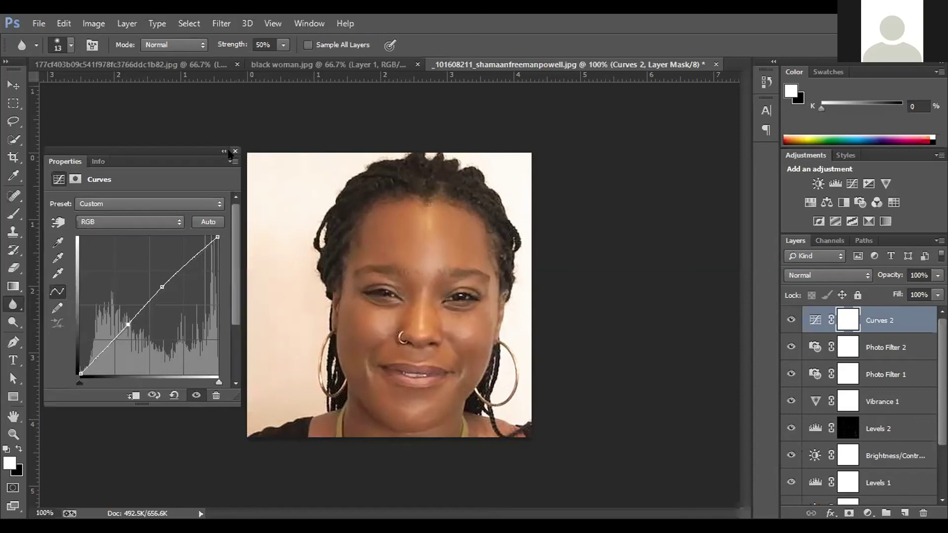
left_click(235, 150)
- Set the brush size to 80 and switch to the Dodge tool
scroll(898, 431, "down", 3)
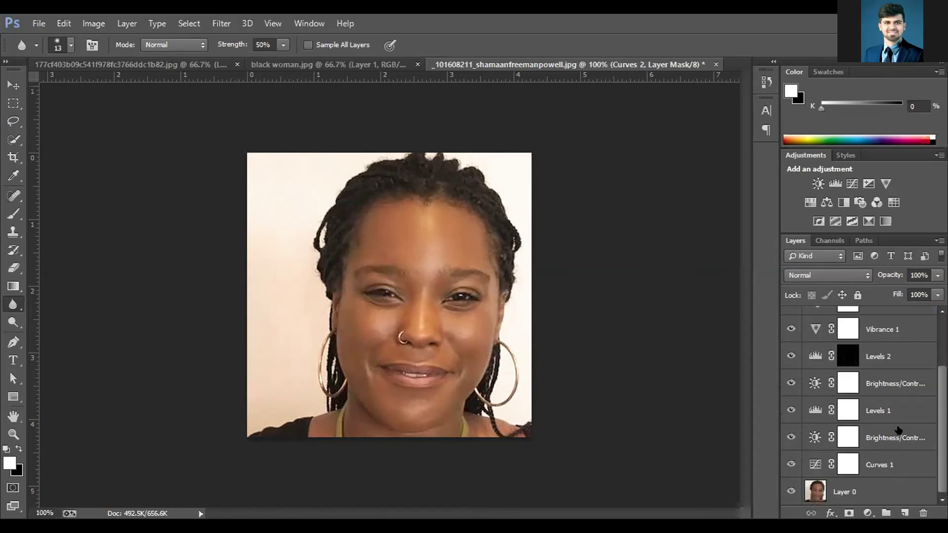
scroll(898, 431, "up", 3)
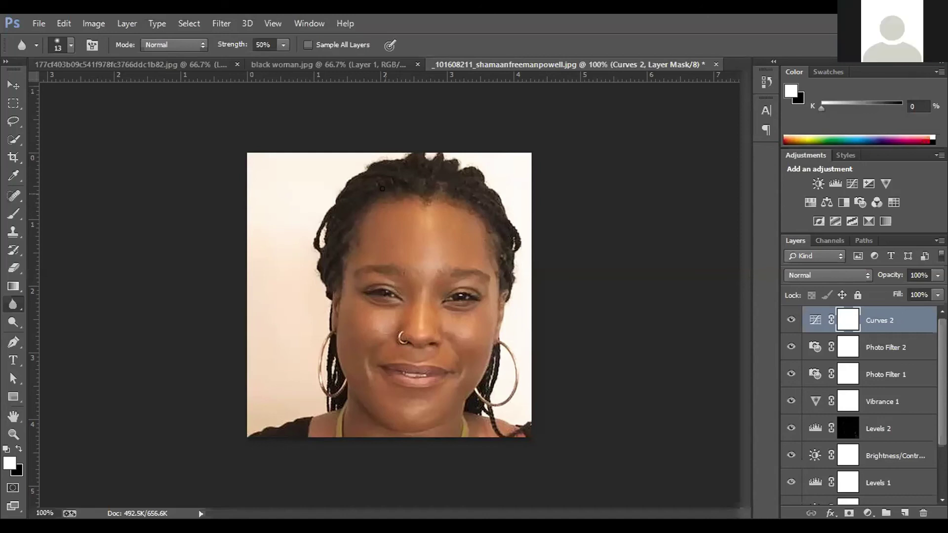
key("bracketright")
key("bracketright")
key("bracketright")
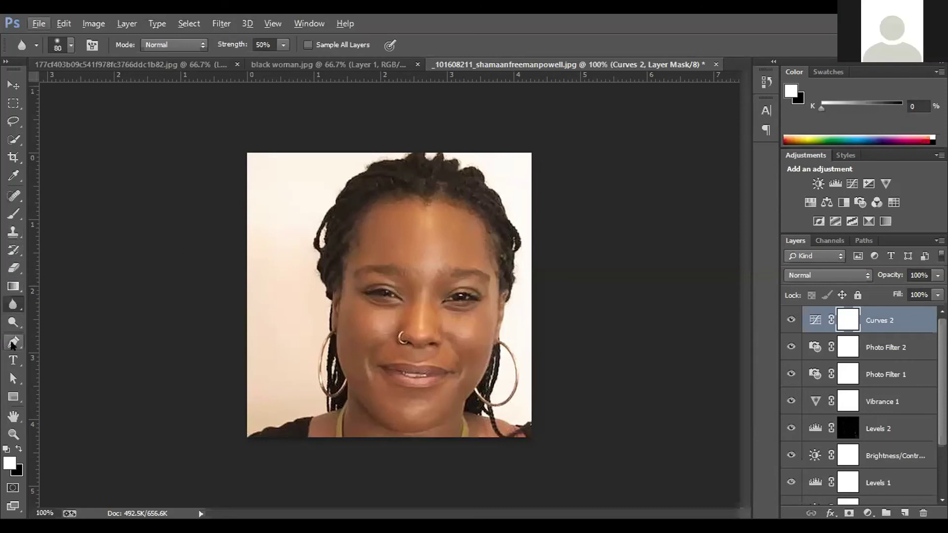
left_click(13, 322)
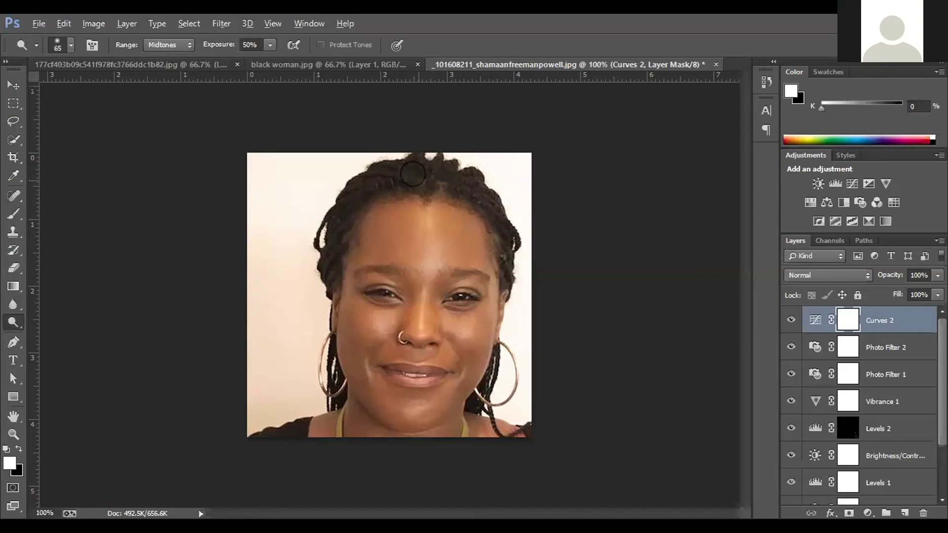
- Make Layer 0 the active layer and check the zoom, returning the portrait to 100%
scroll(843, 414, "down", 2)
scroll(843, 413, "down", 1)
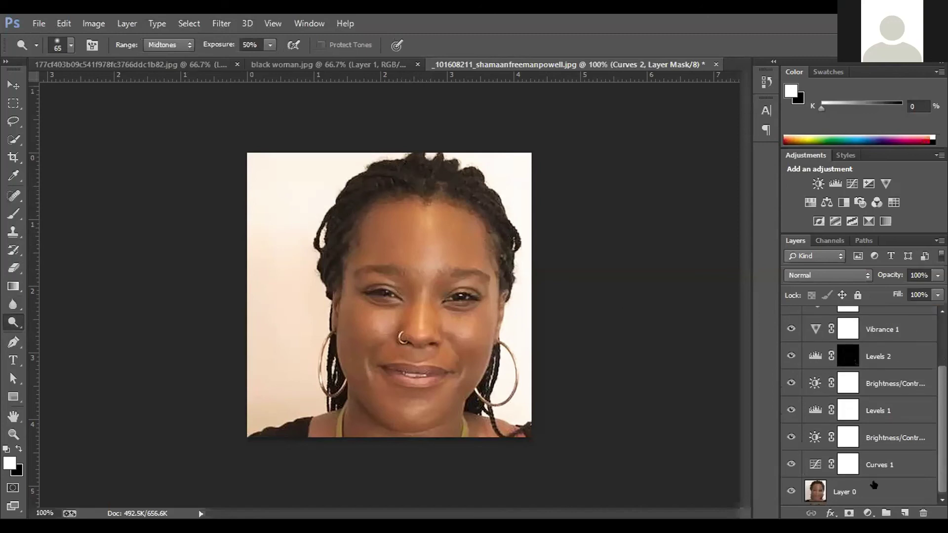
left_click(850, 492)
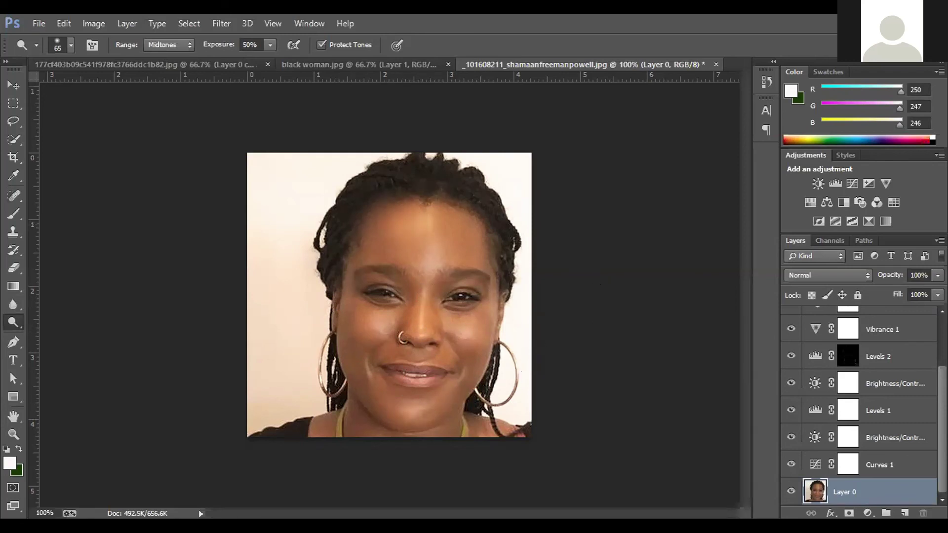
key("ctrl+minus")
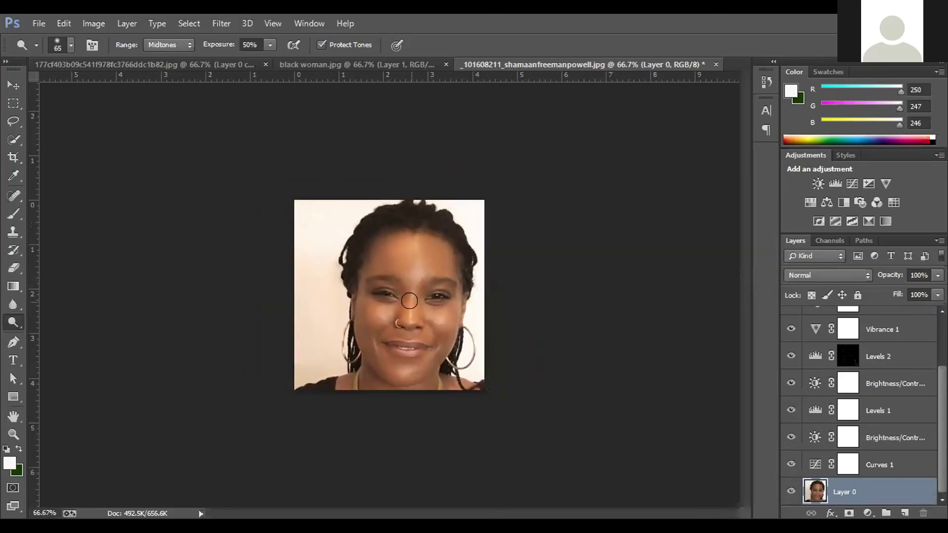
key("ctrl+plus")
key("ctrl+plus")
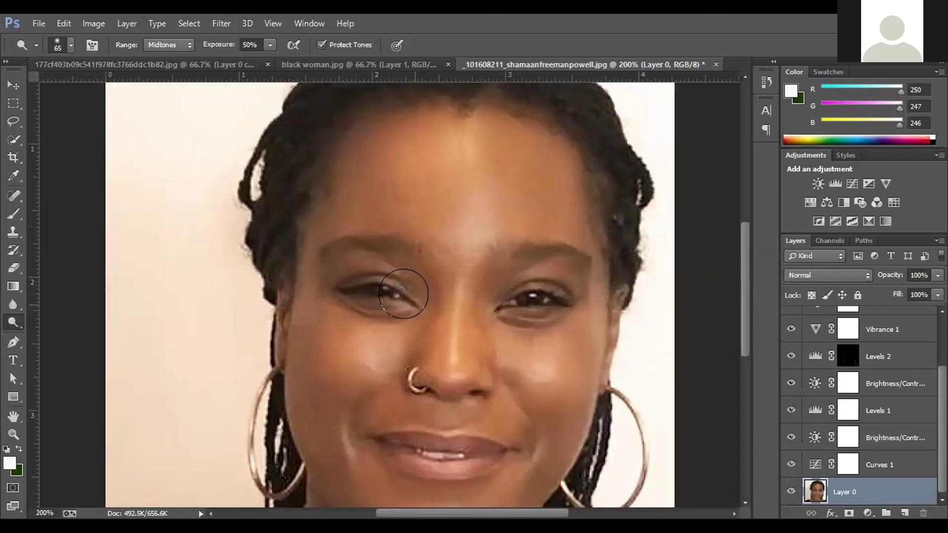
key("ctrl+minus")
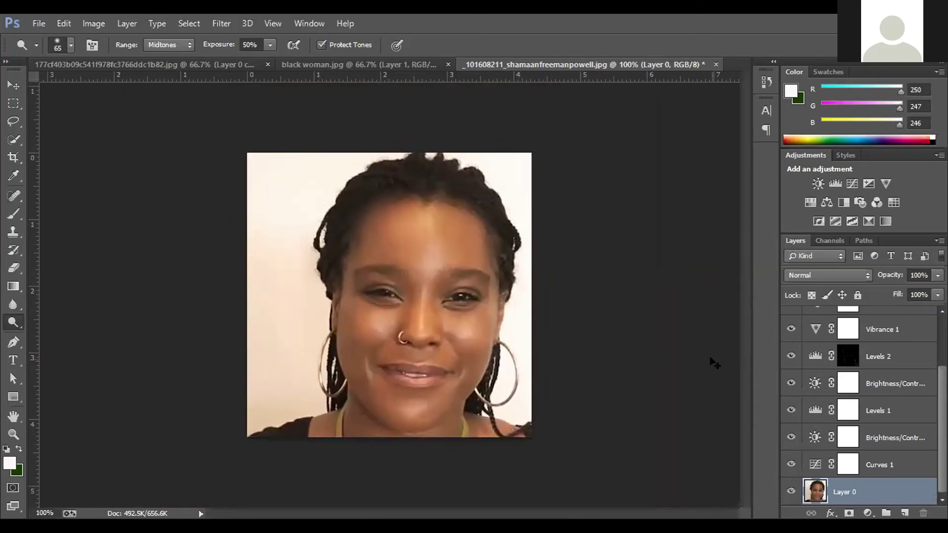
- Brighten Layer 0 with a raised Curves point, then dodge the dark left lip corner
key("ctrl+m")
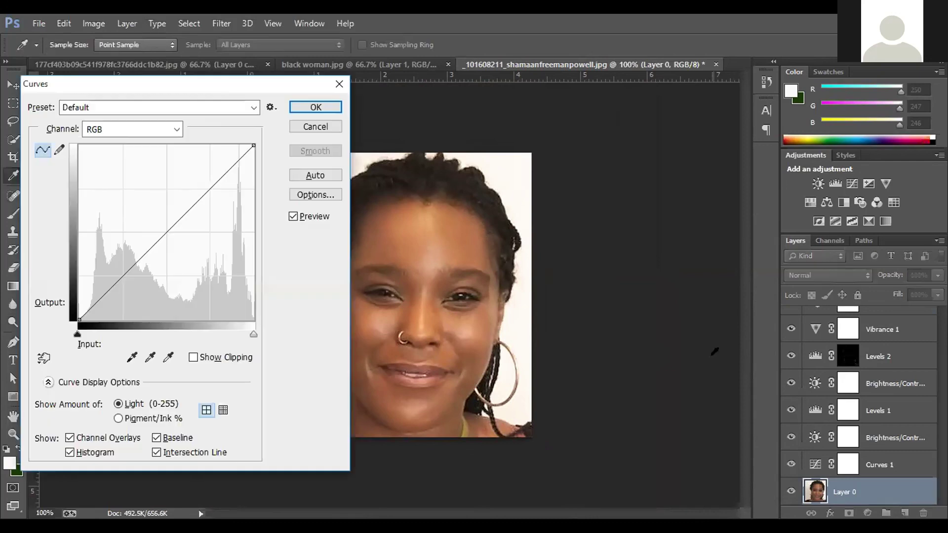
left_click_drag(180, 206, 119, 273)
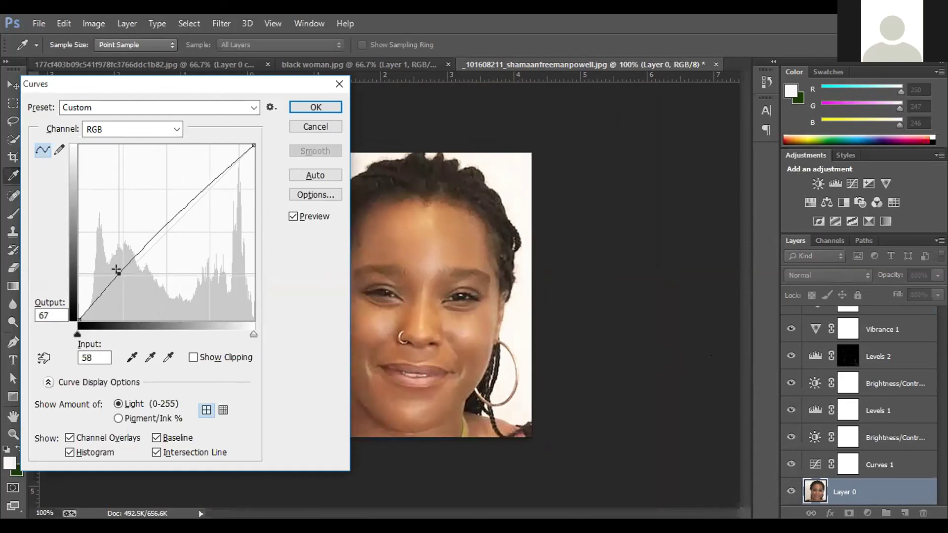
left_click(316, 108)
key("o")
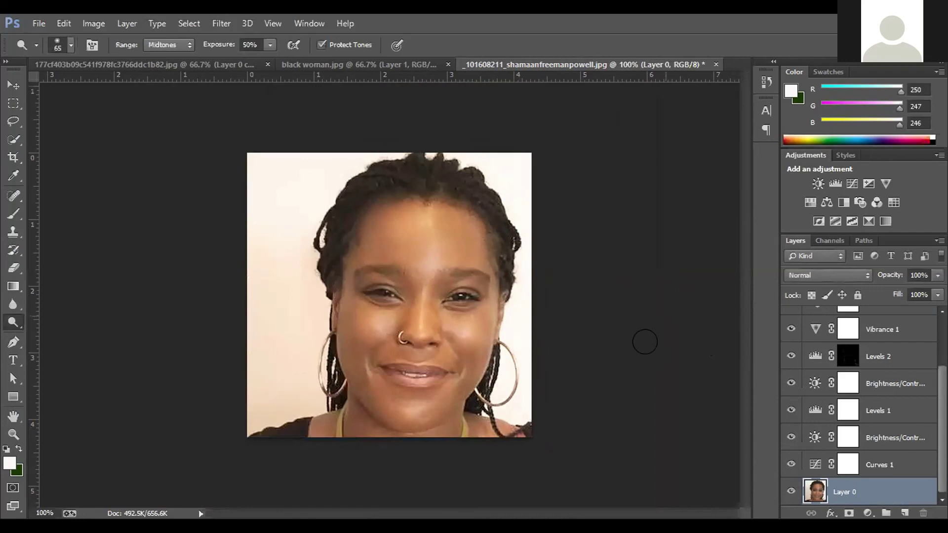
left_click(381, 371)
- Select the whole lips with the Quick Selection tool
left_click(15, 141)
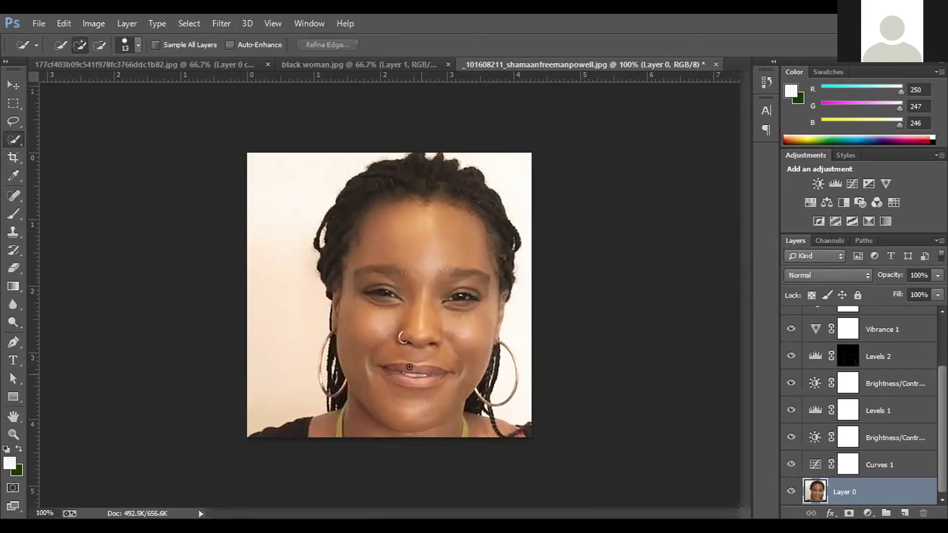
left_click(384, 366)
mouse_move(392, 364)
left_mouse_down()
mouse_move(434, 376)
mouse_move(410, 386)
left_mouse_up()
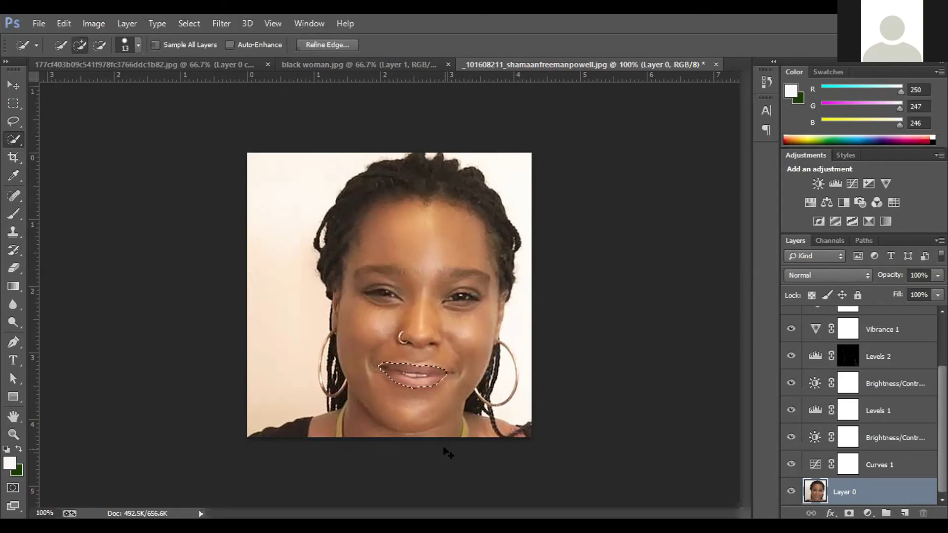
- Apply Color Balance Cyan–Red +10 and Magenta–Green -4 to the lips, then deselect
key("ctrl+b")
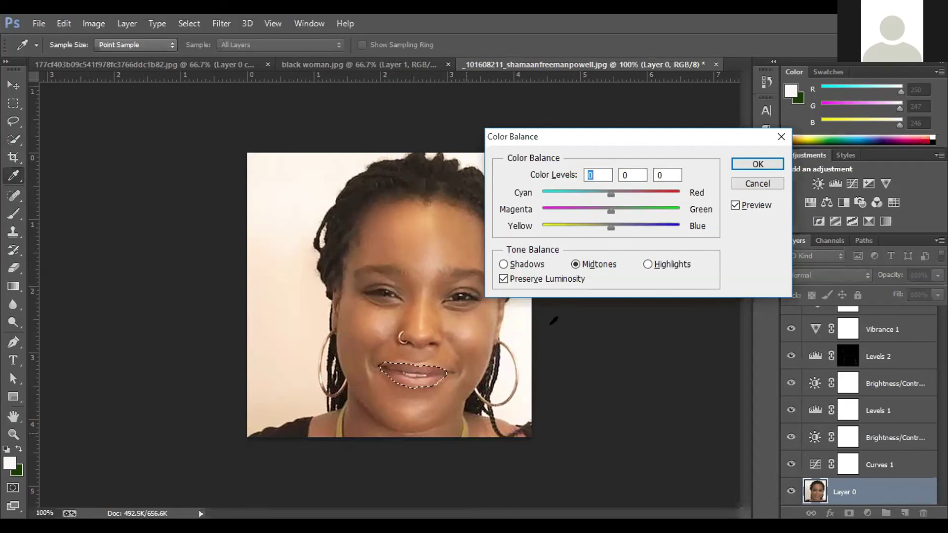
left_click_drag(611, 194, 620, 200)
left_click_drag(594, 208, 607, 211)
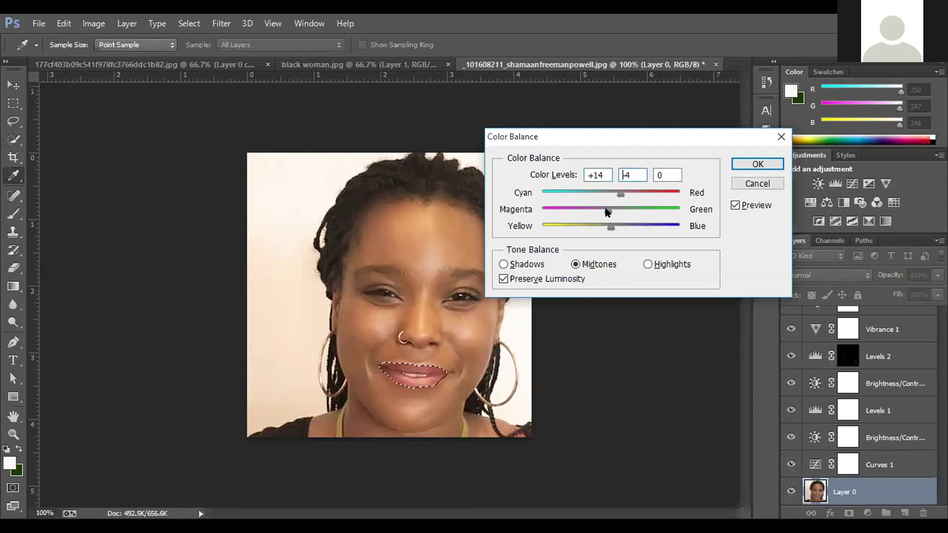
left_click(759, 165)
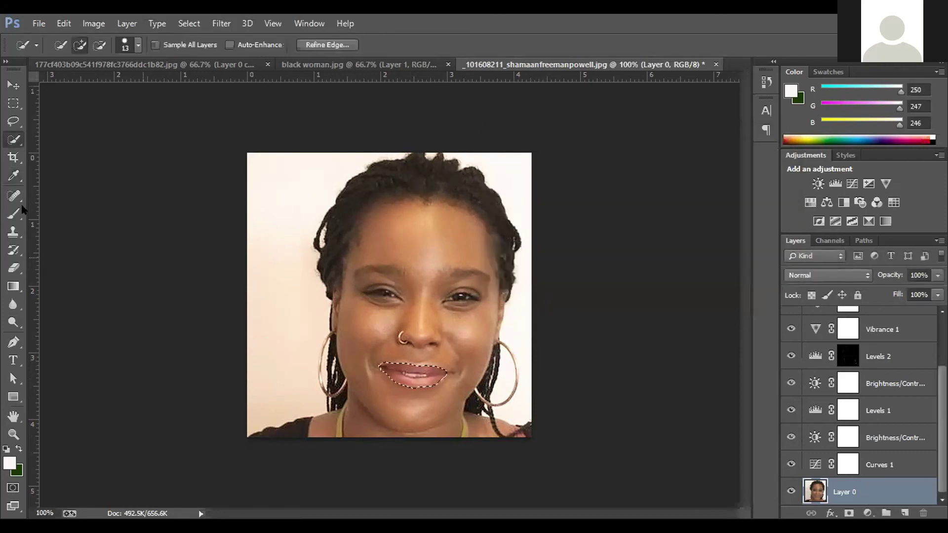
left_click(14, 103)
left_click(609, 411)
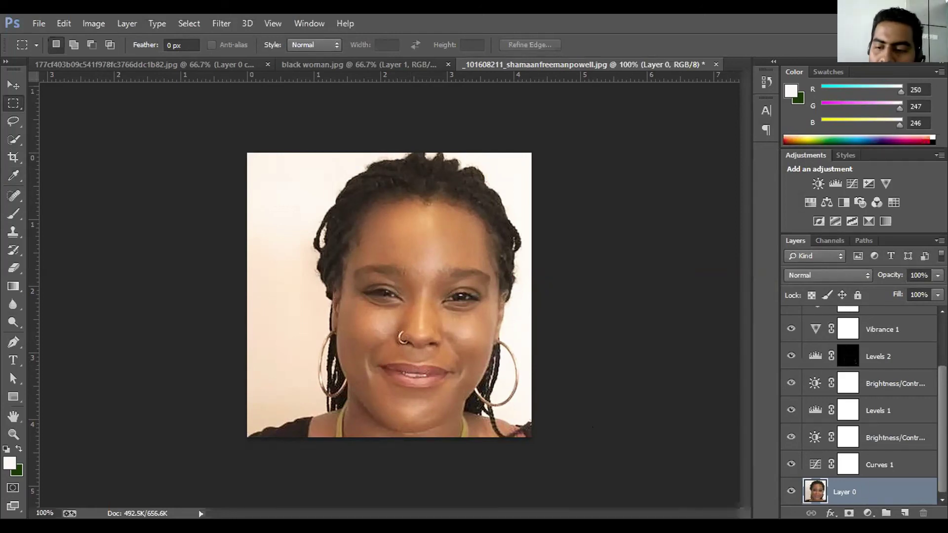
- Group the adjustment layers from Curves 2 down to Curves 1 into Group 1
right_click(892, 495)
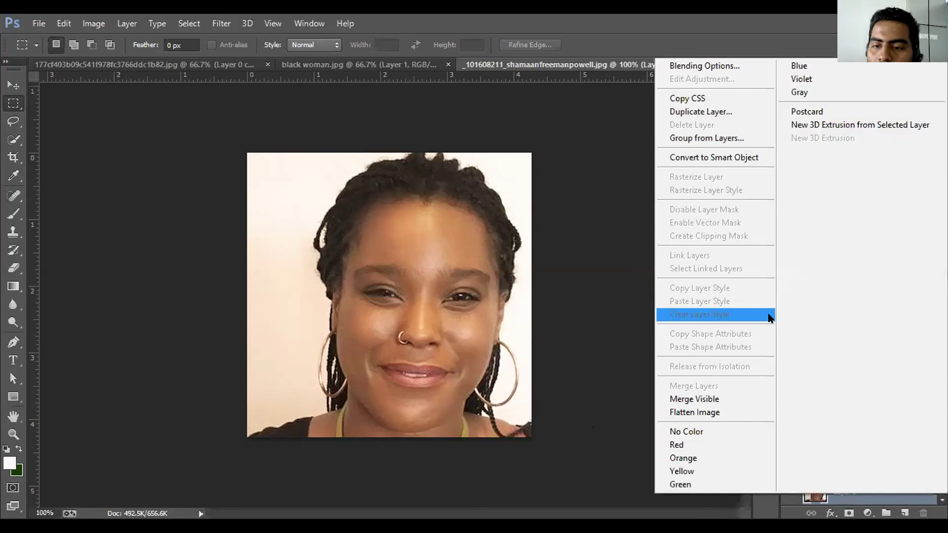
left_click(617, 390)
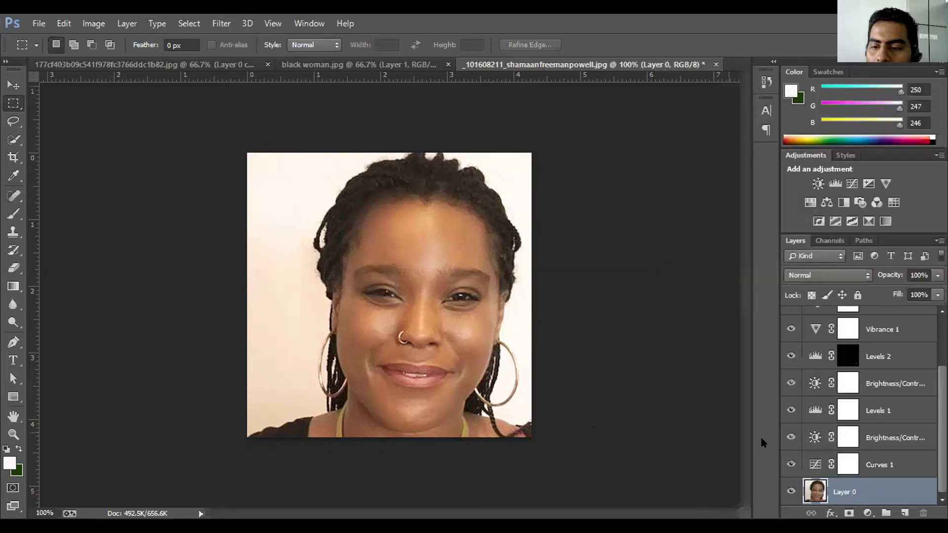
left_click(881, 466)
scroll(858, 409, "up", 3)
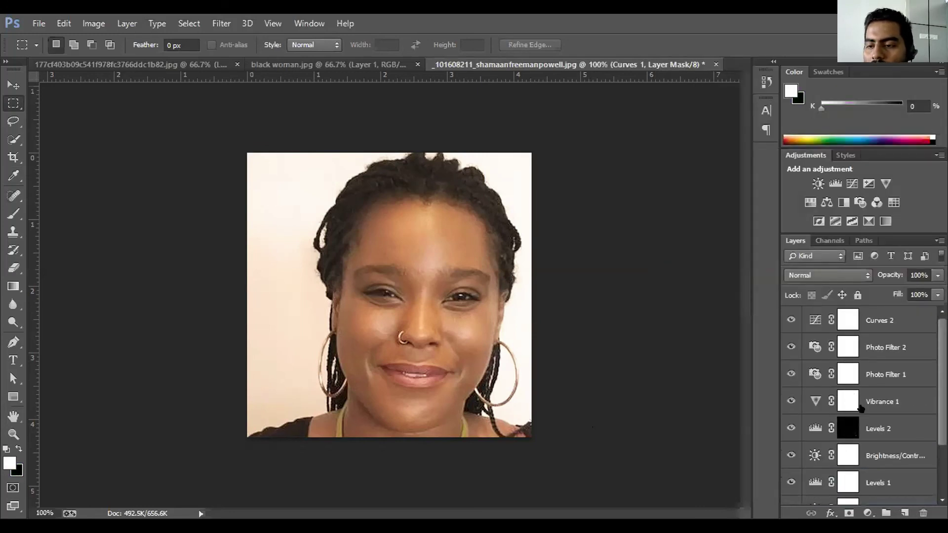
left_click(865, 319, "shift")
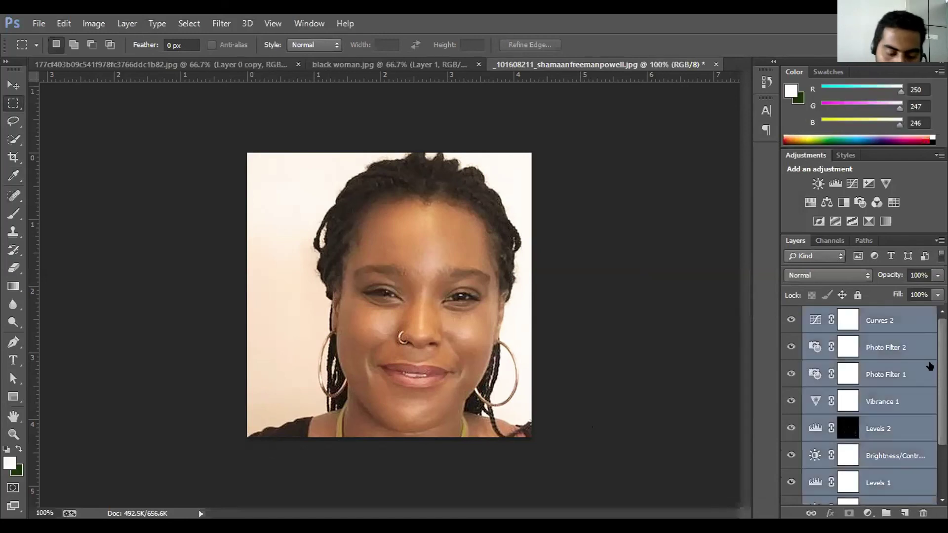
key("ctrl+g")
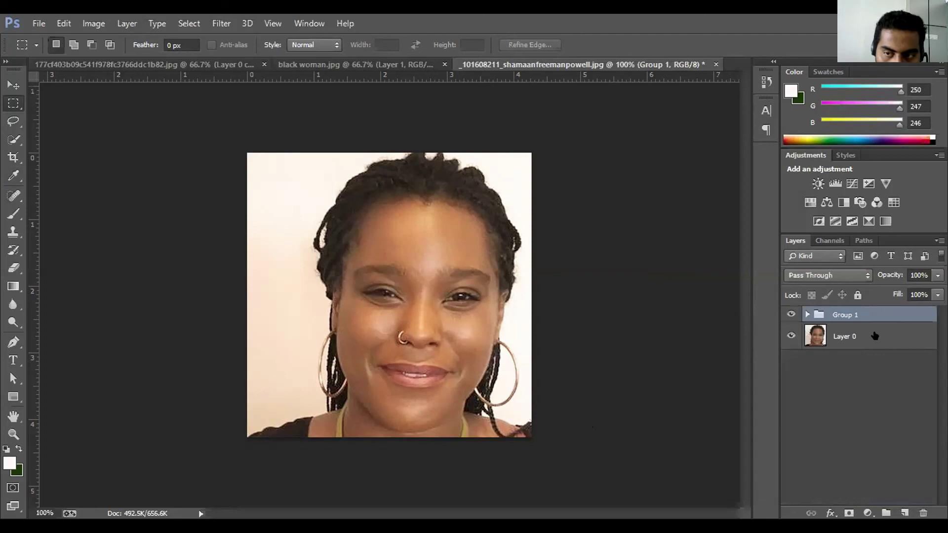
- Duplicate Layer 0 and add a new empty Layer 1 at the top, above Group 1
left_click(873, 336)
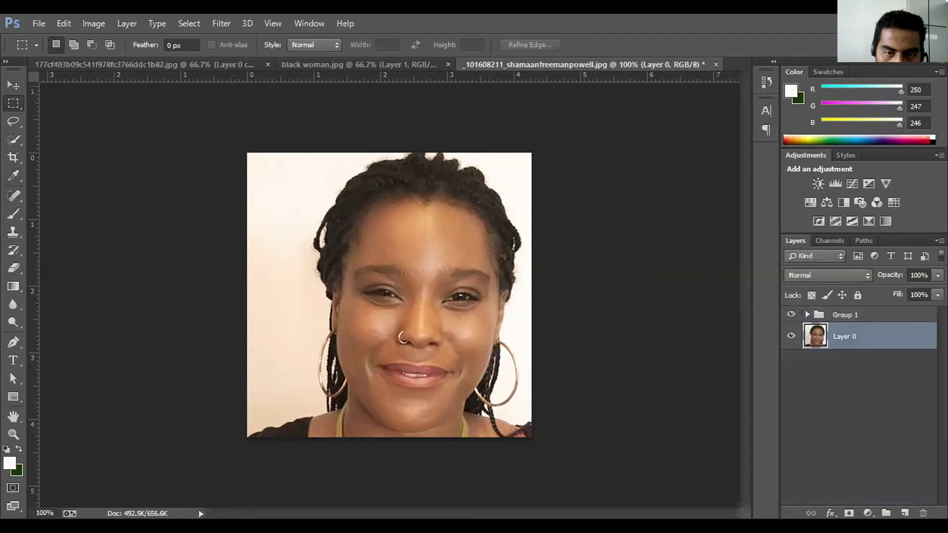
right_click(883, 336)
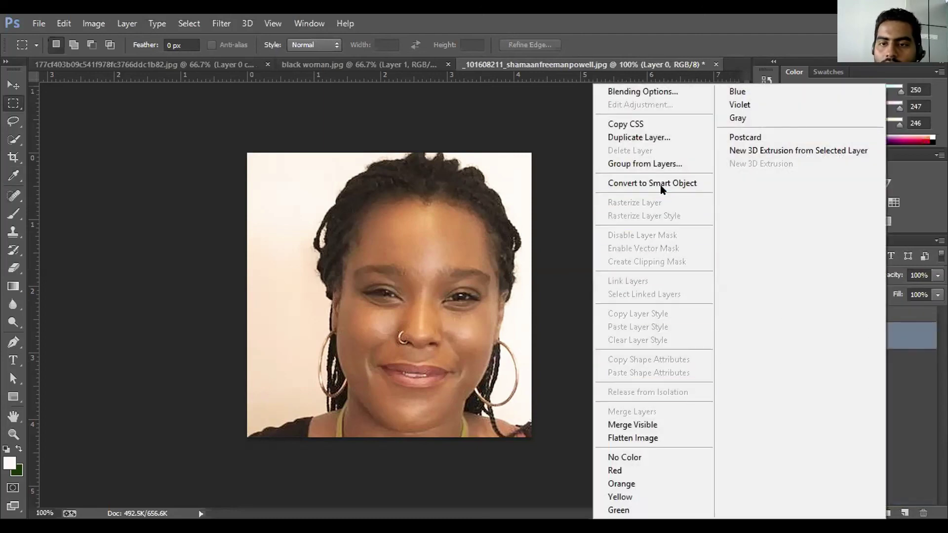
left_click(636, 137)
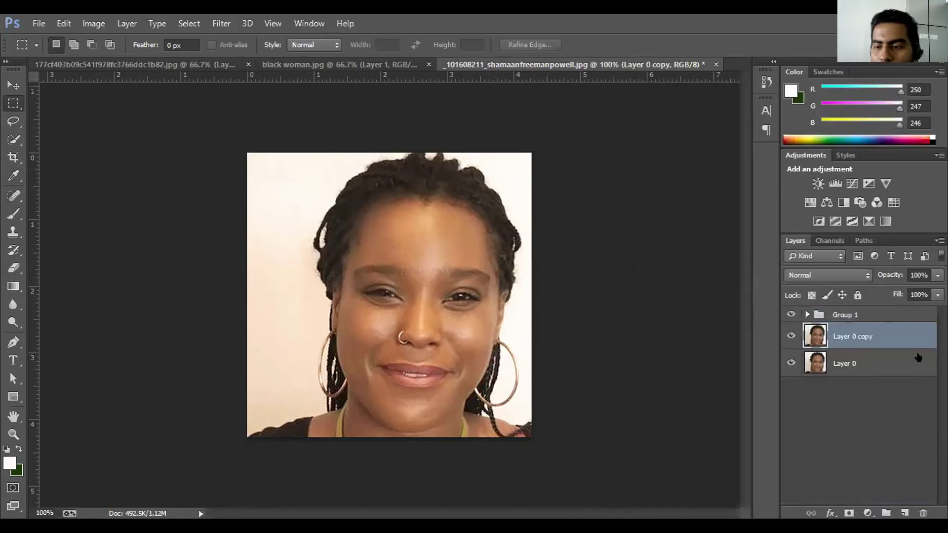
left_click_drag(917, 358, 919, 514)
left_click(904, 513)
left_click_drag(849, 340, 852, 299)
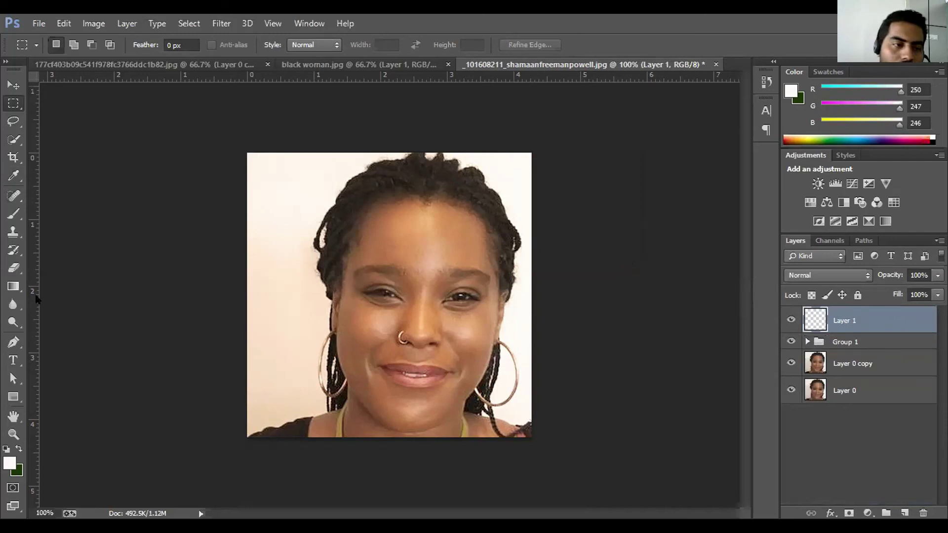
- Brush white over the face and neck on Layer 1 and blend it as Soft Light
left_click(14, 214)
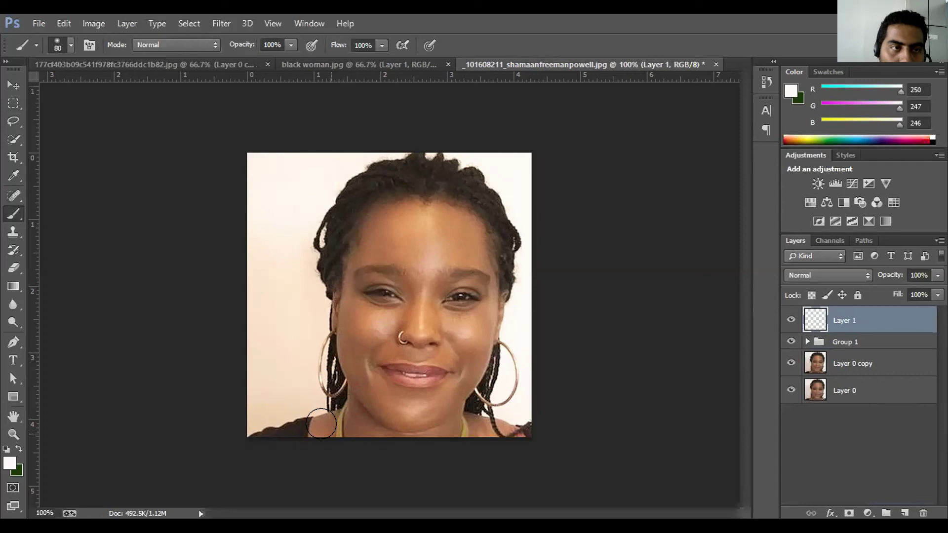
mouse_move(321, 423)
left_mouse_down()
mouse_move(355, 348)
mouse_move(360, 245)
mouse_move(372, 213)
mouse_move(438, 215)
mouse_move(459, 240)
mouse_move(469, 309)
mouse_move(440, 408)
mouse_move(463, 423)
mouse_move(370, 423)
mouse_move(398, 399)
mouse_move(380, 322)
mouse_move(398, 244)
mouse_move(370, 317)
mouse_move(416, 245)
mouse_move(391, 281)
mouse_move(443, 269)
mouse_move(407, 380)
mouse_move(415, 298)
mouse_move(429, 400)
mouse_move(425, 385)
left_mouse_up()
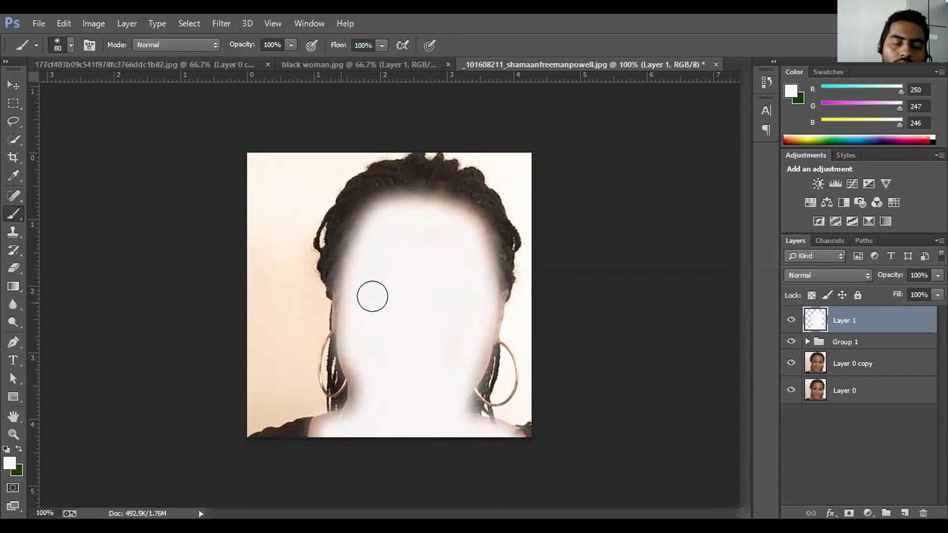
left_click(858, 274)
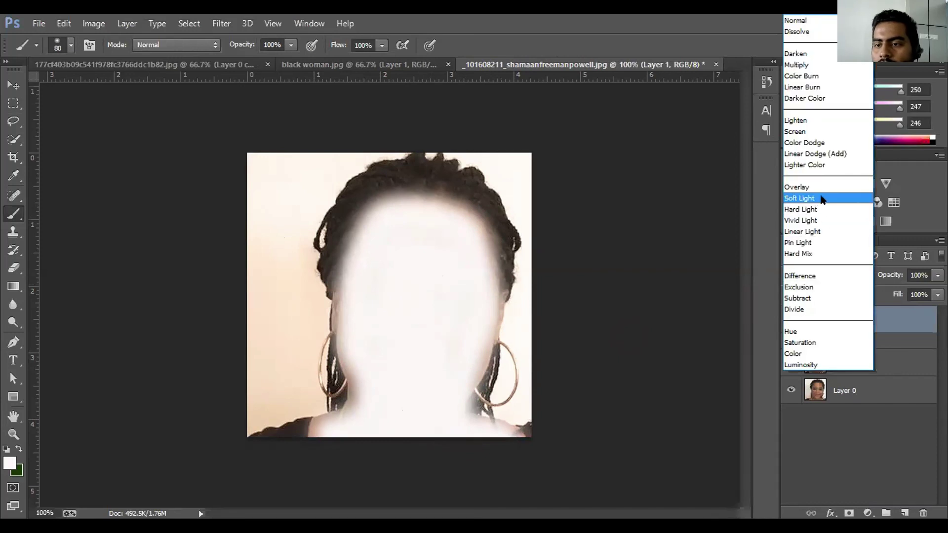
left_click(822, 199)
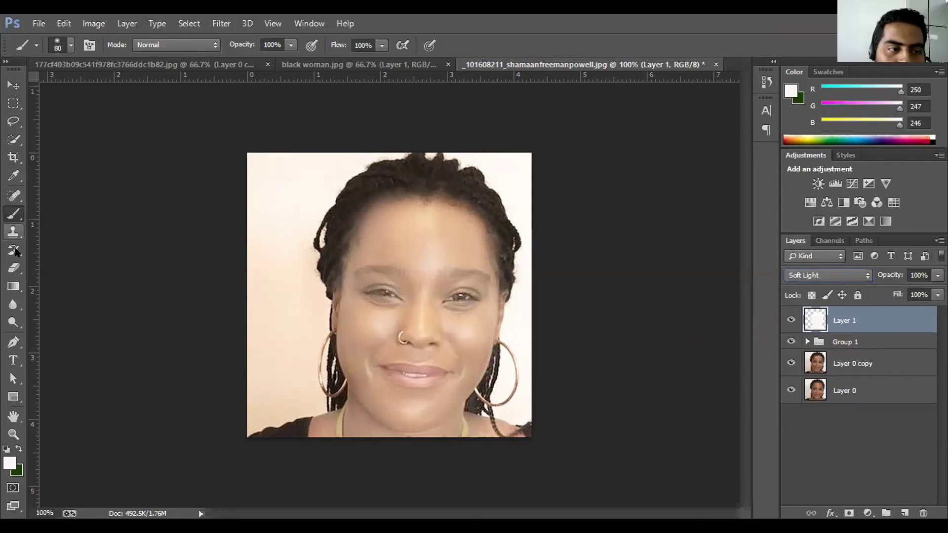
- Select the Eraser tool
left_click(13, 268)
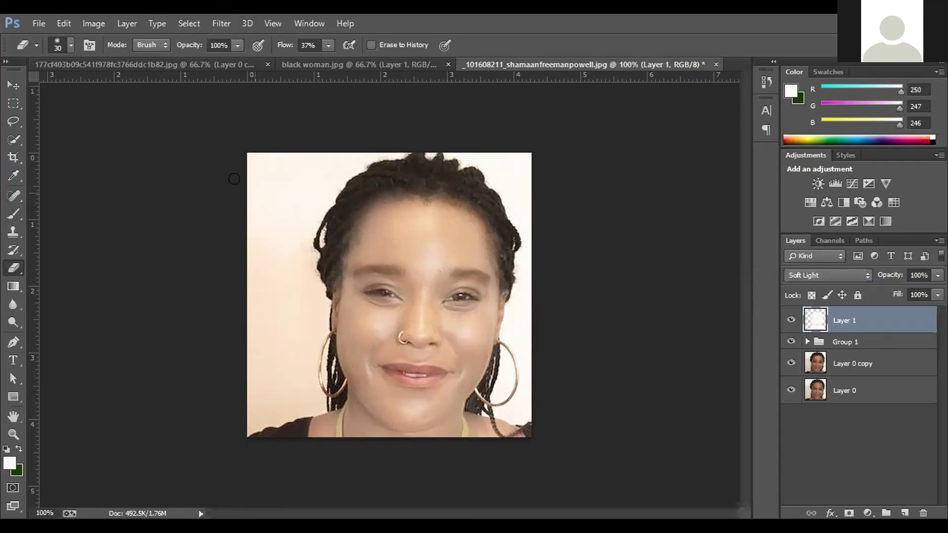
- Set the eraser to about 19–30 px and erase Layer 1's lightening along the hairline and edges
right_click(83, 87)
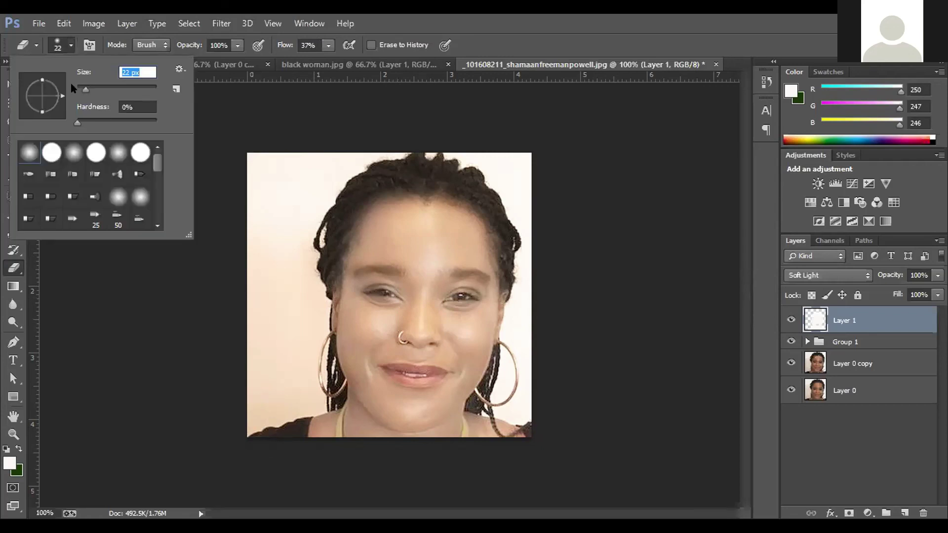
left_click_drag(82, 87, 81, 88)
key("Return")
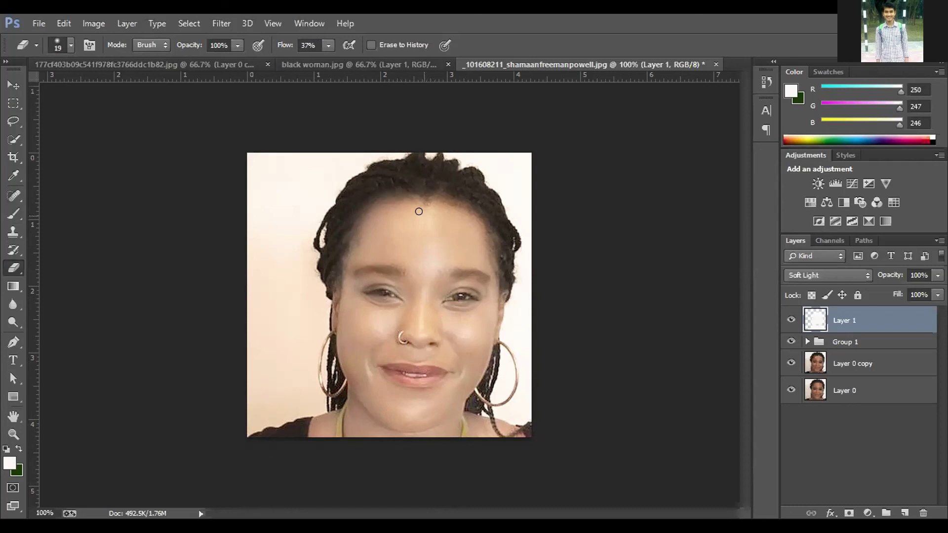
key("bracketright")
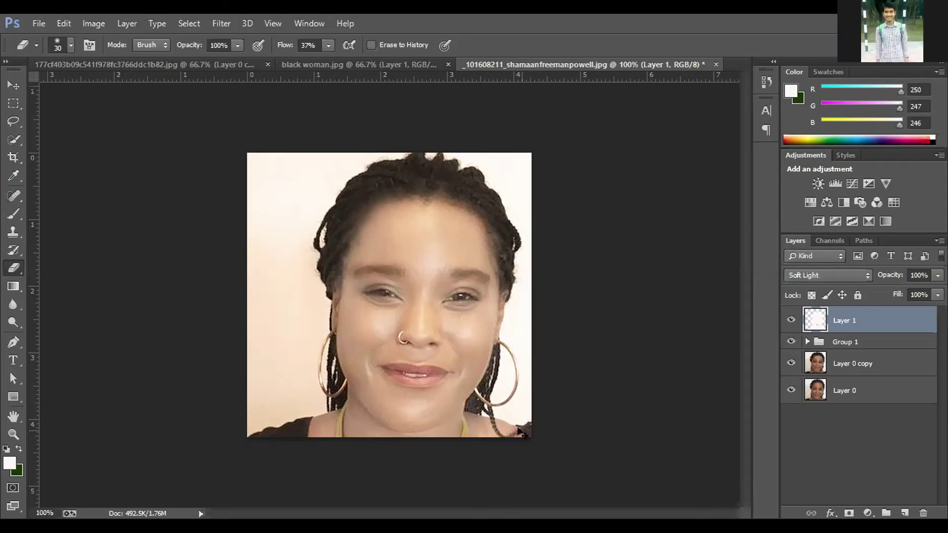
key("ctrl+minus")
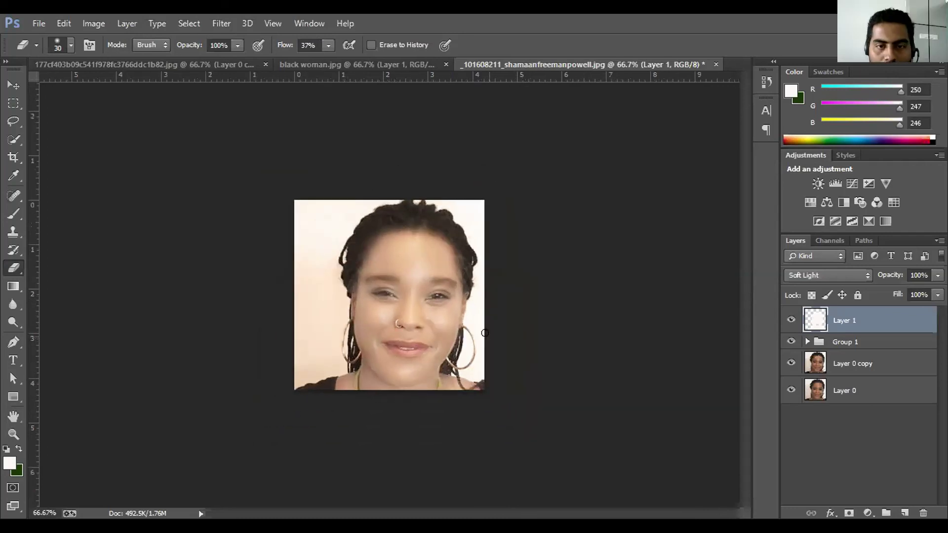
- Toggle Layer 1 off and on for a before/after check, then bring up Color Balance
left_click(788, 318)
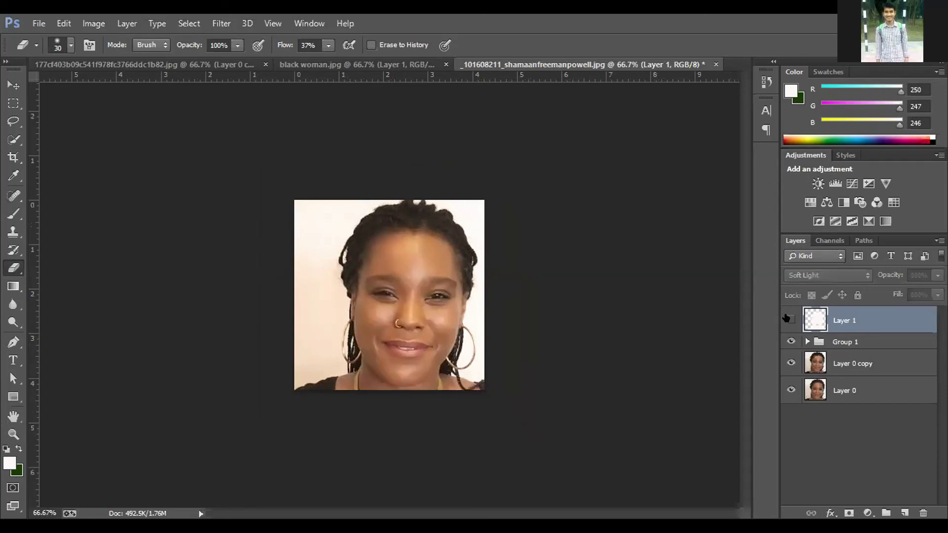
left_click(787, 319)
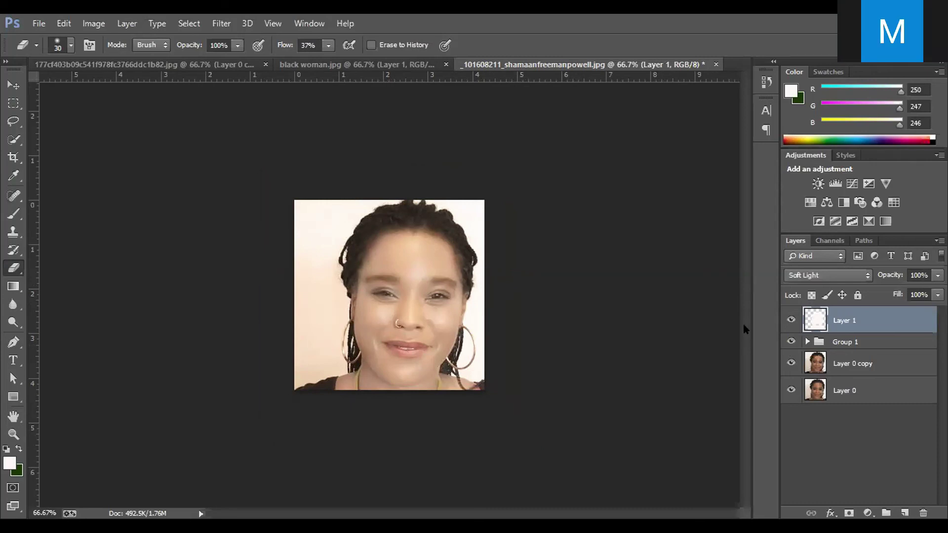
key("ctrl+b")
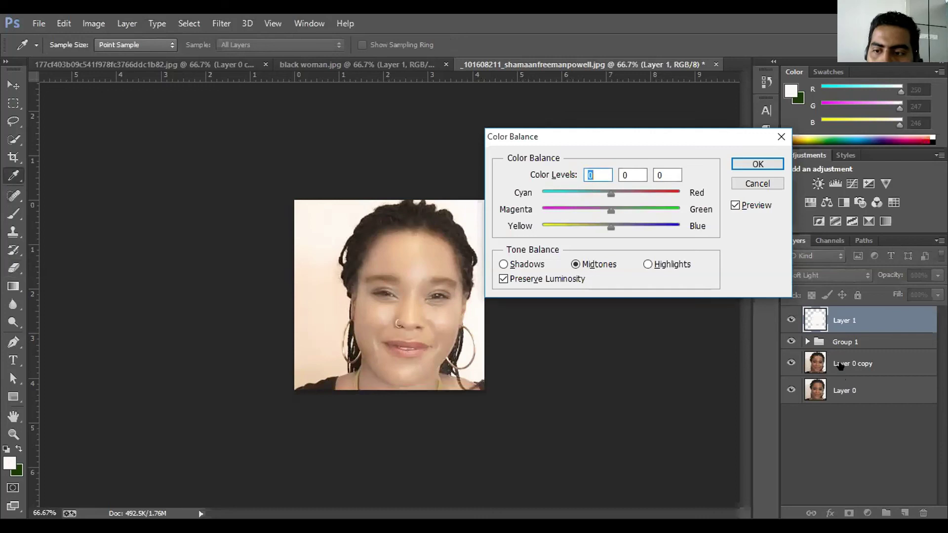
- Shift Layer 0 copy's midtones to about +21 red with Color Balance
left_click(767, 184)
left_click(768, 184)
key("e")
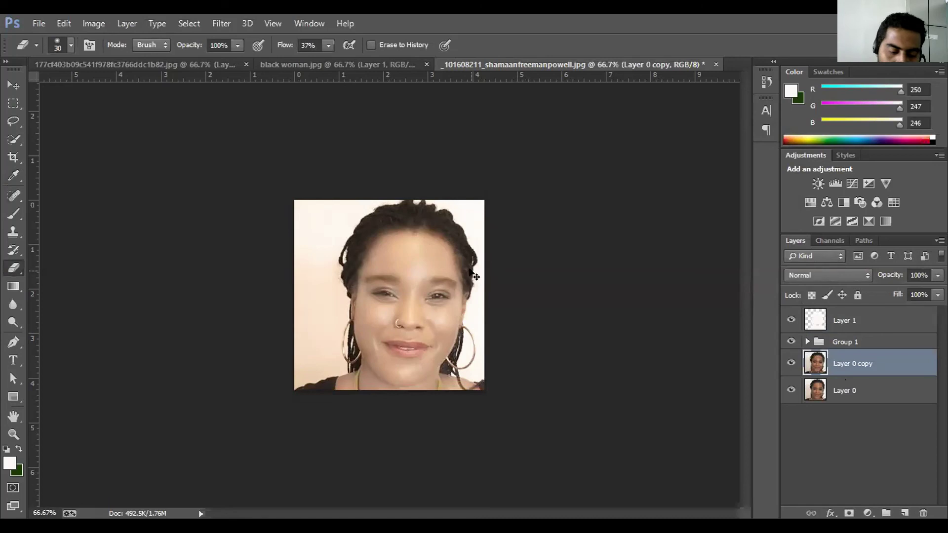
key("ctrl+b")
left_click_drag(611, 195, 623, 194)
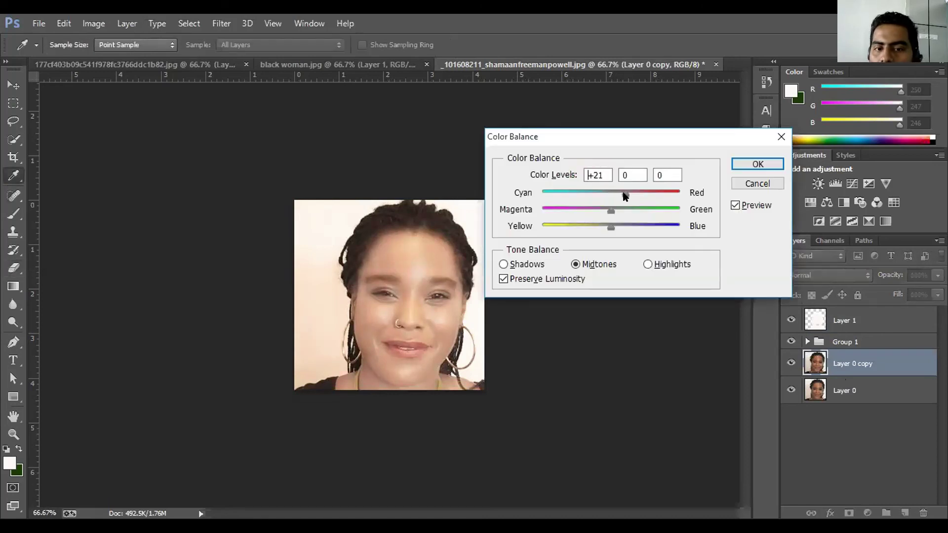
left_click(769, 161)
key("e")
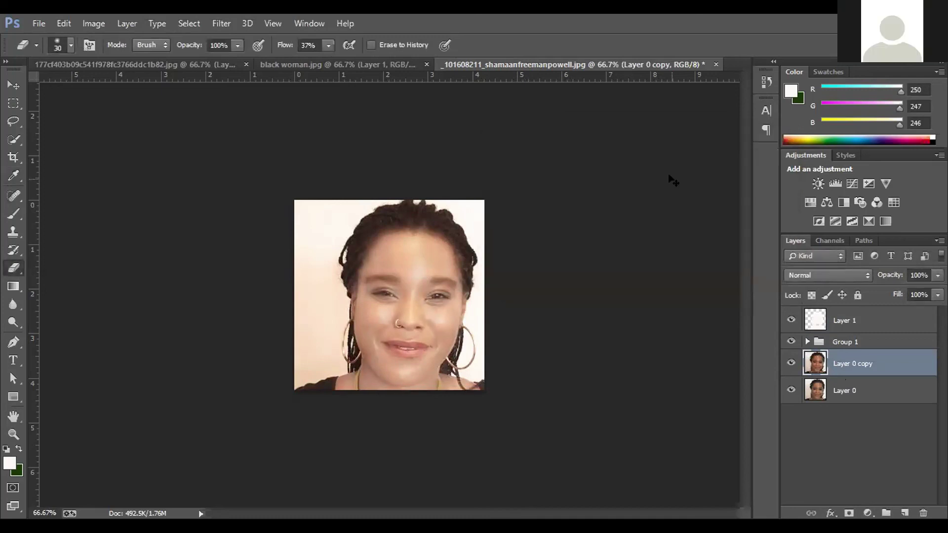
key("ctrl+plus")
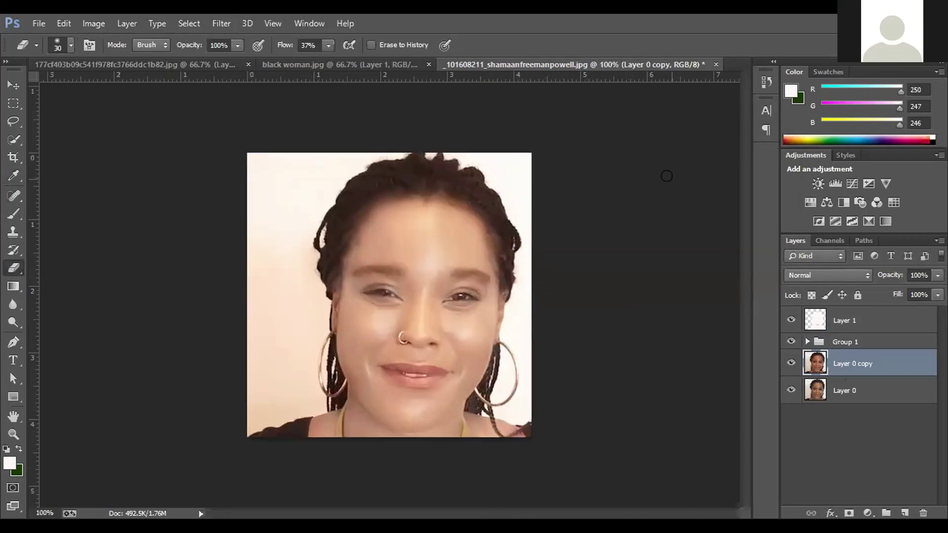
left_click(788, 364)
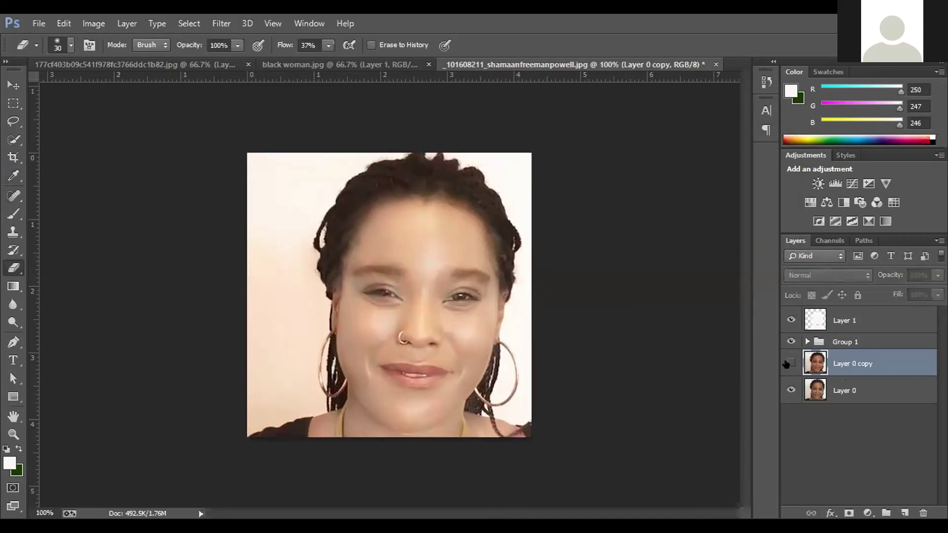
left_click(788, 364)
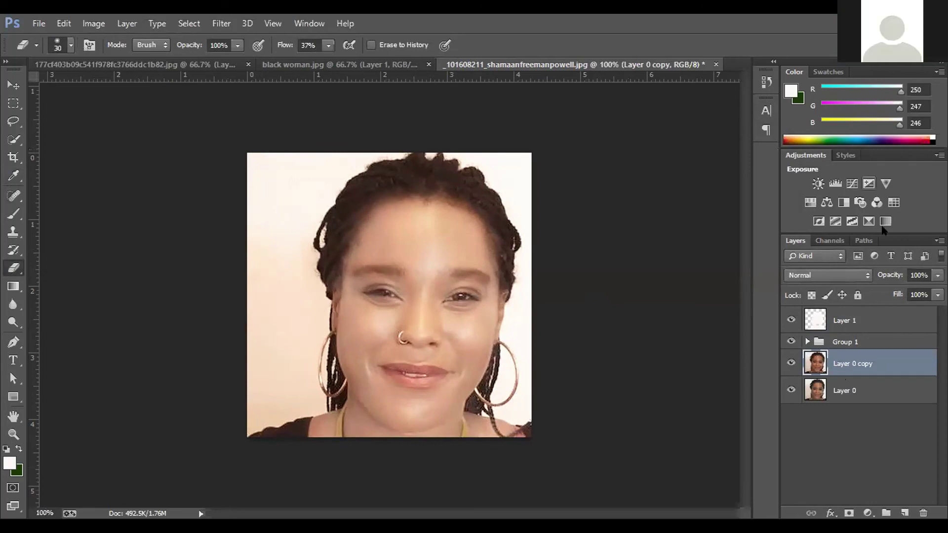
left_click(790, 321)
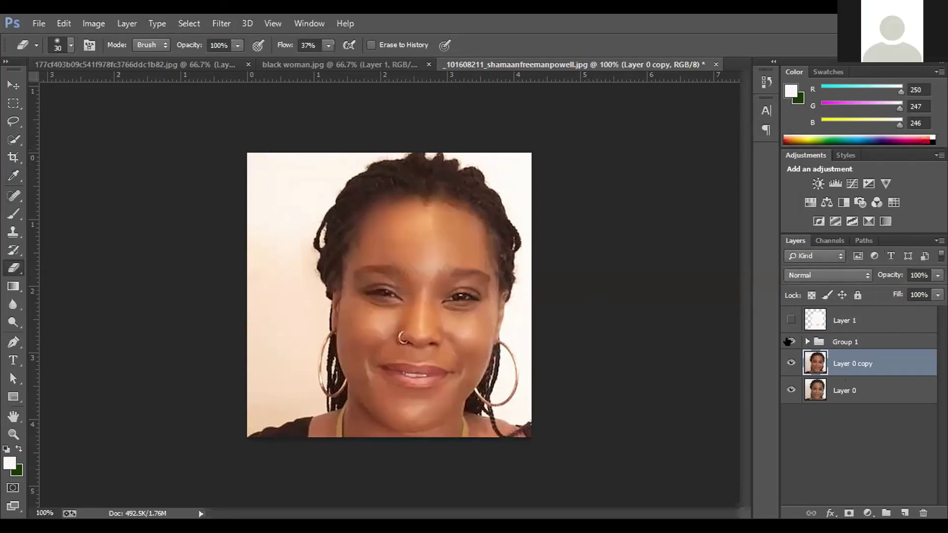
left_click(790, 342)
left_click(791, 364)
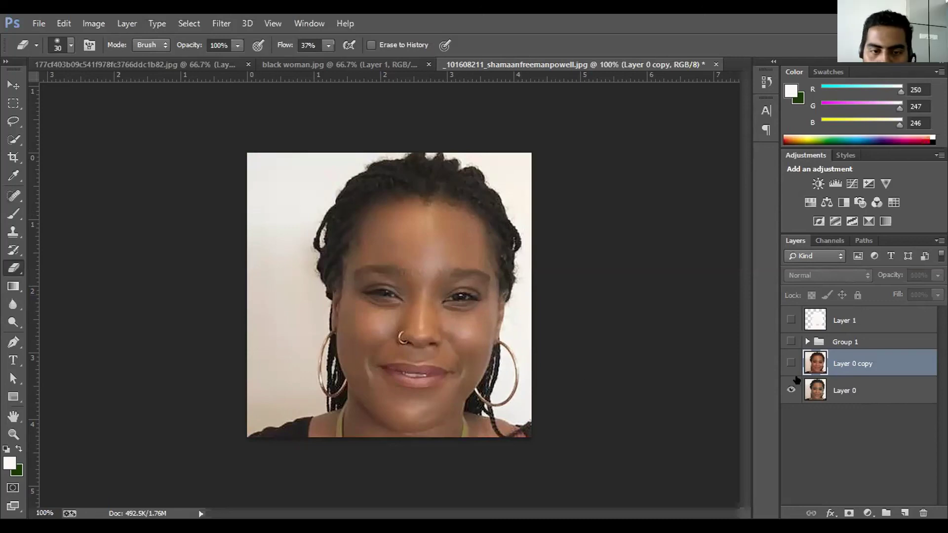
left_click(791, 363)
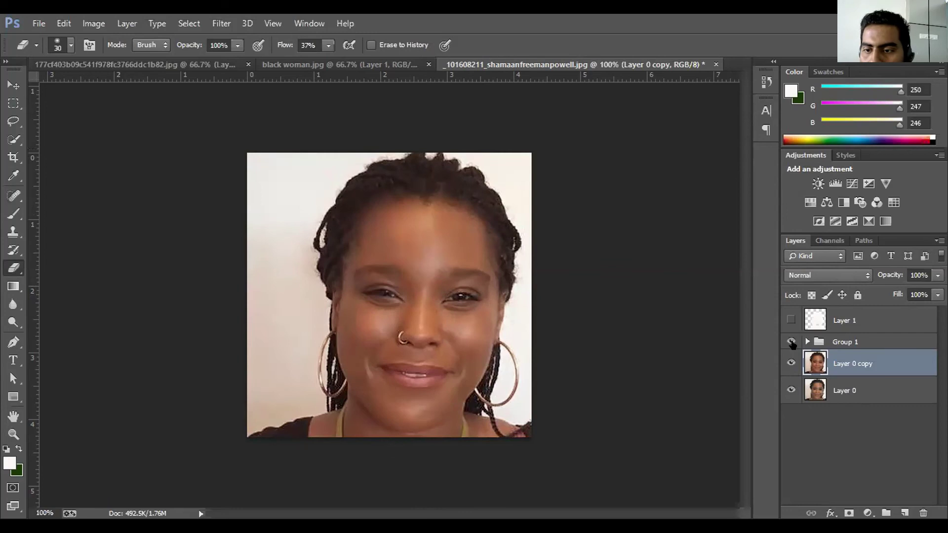
left_click(791, 342)
left_click(791, 320)
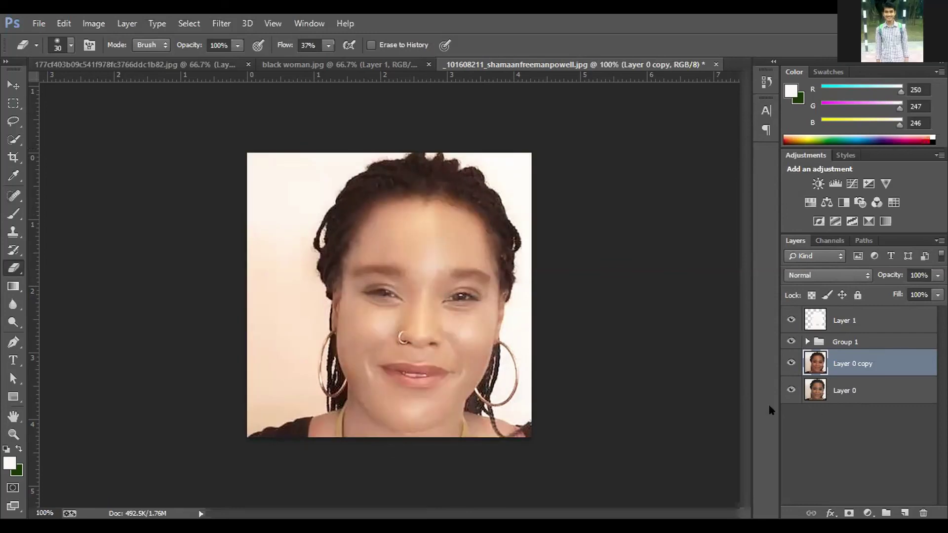